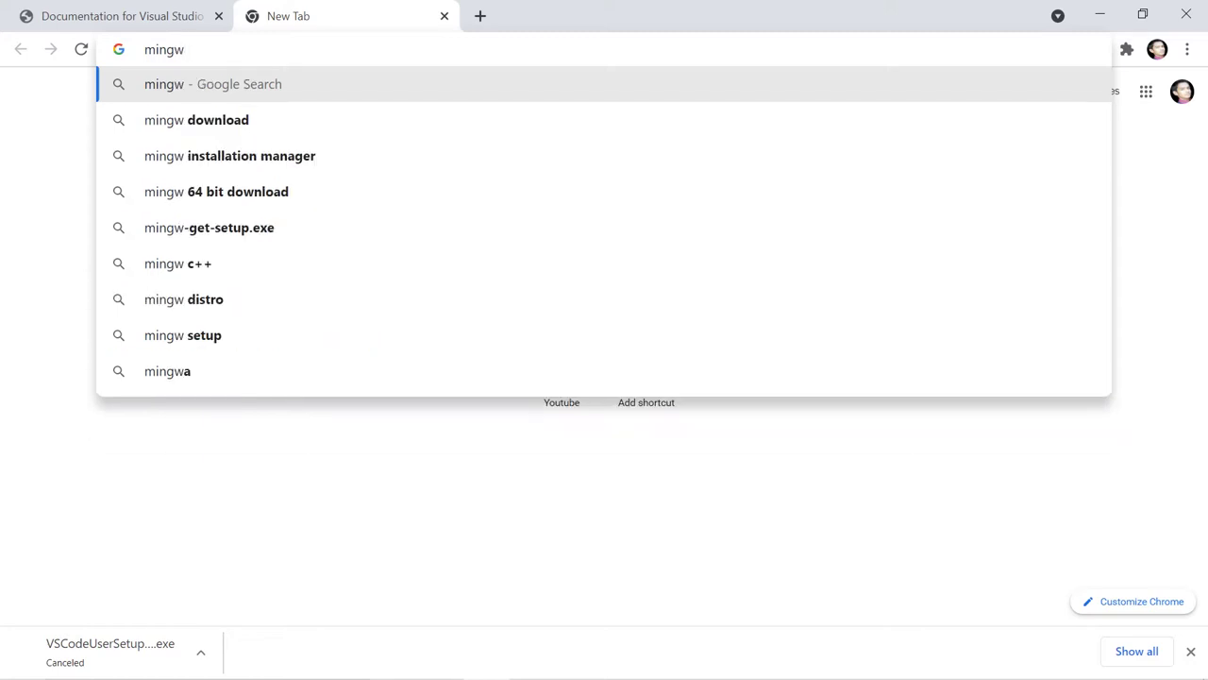
- Open the website mingw.org and reopen it in a fresh browser tab
{"action": "type", "text": ".org"}
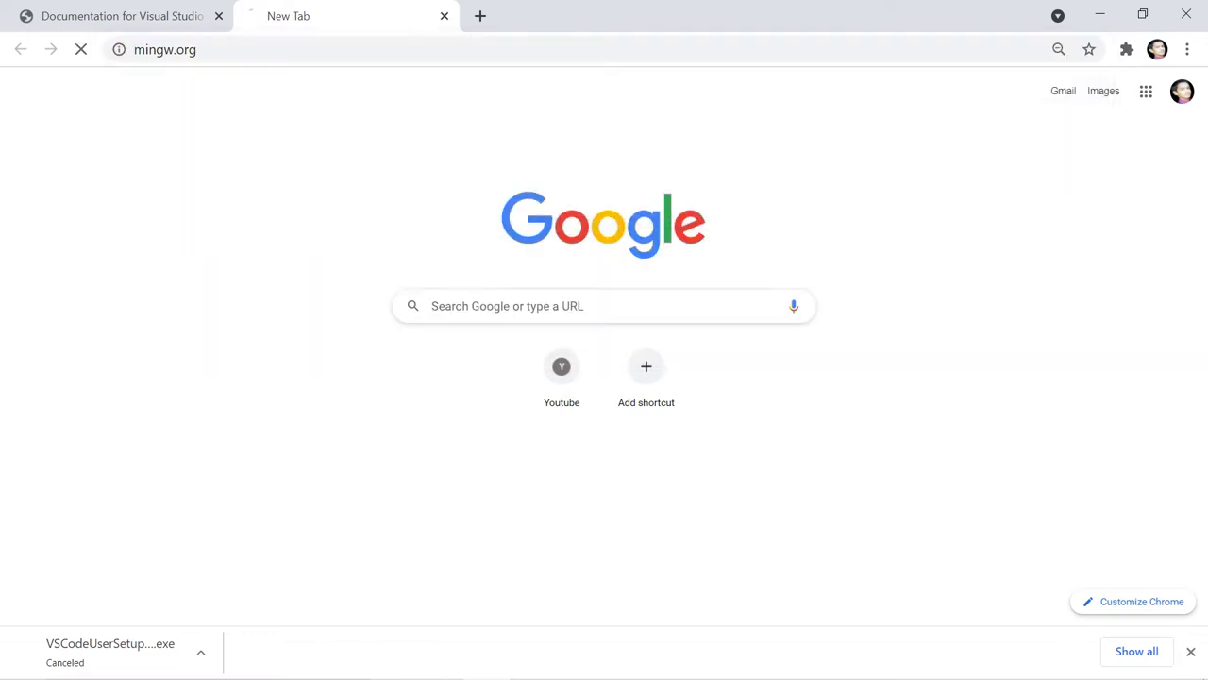
{"action": "key", "text": "Return"}
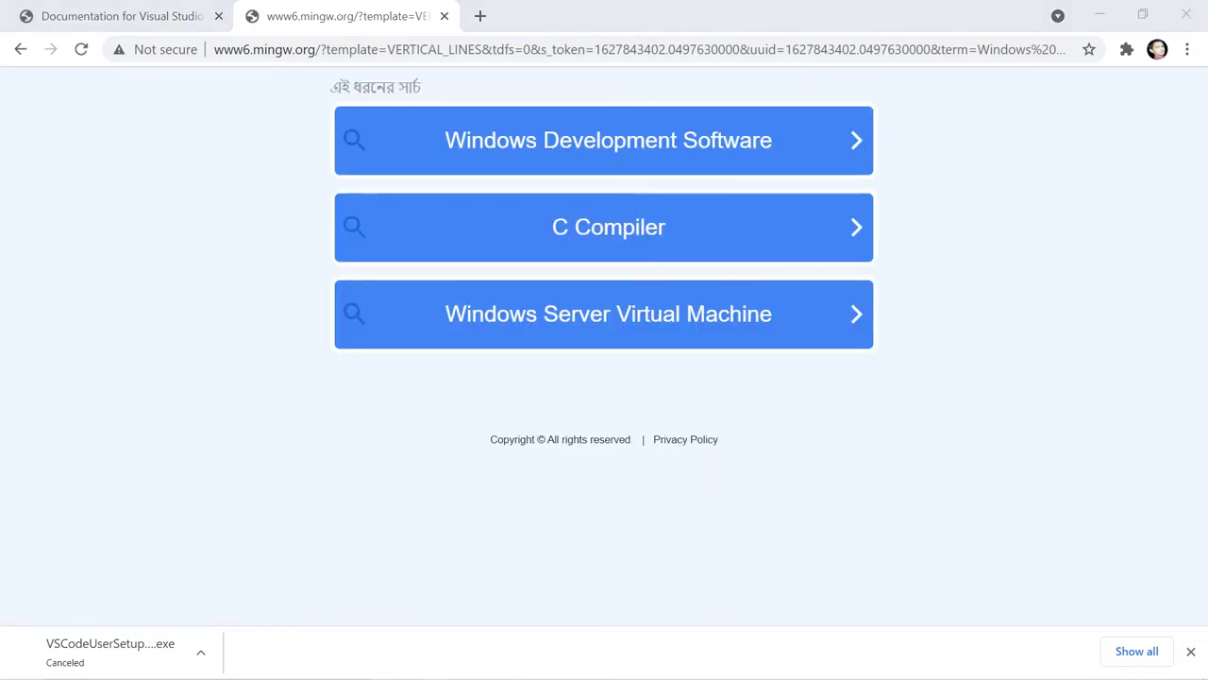
{"action": "left_click", "coordinate": [480, 16]}
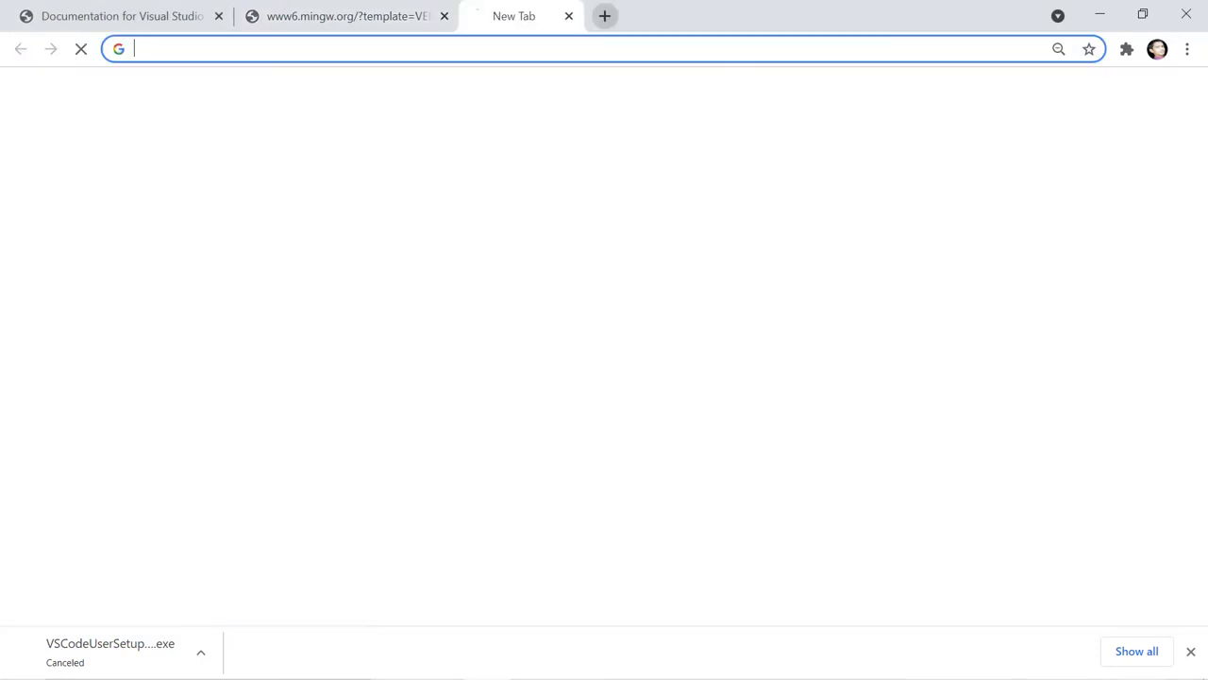
{"action": "left_click", "coordinate": [445, 16]}
{"action": "left_click", "coordinate": [510, 305]}
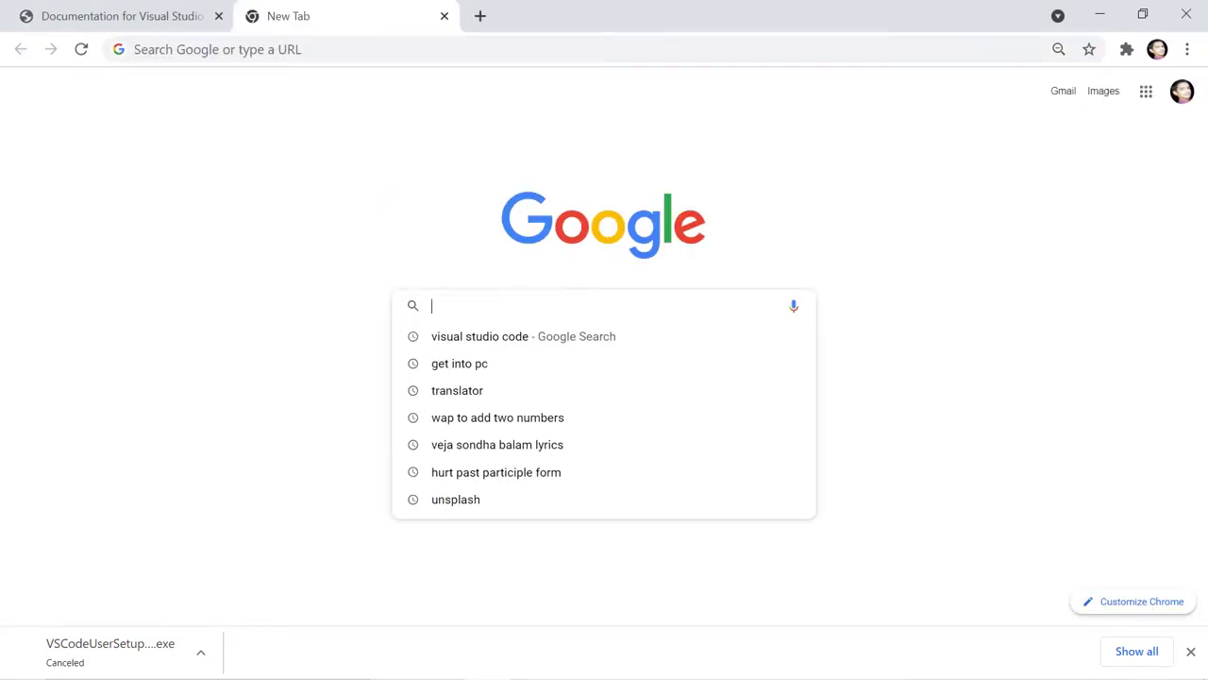
{"action": "type", "text": "mingw"}
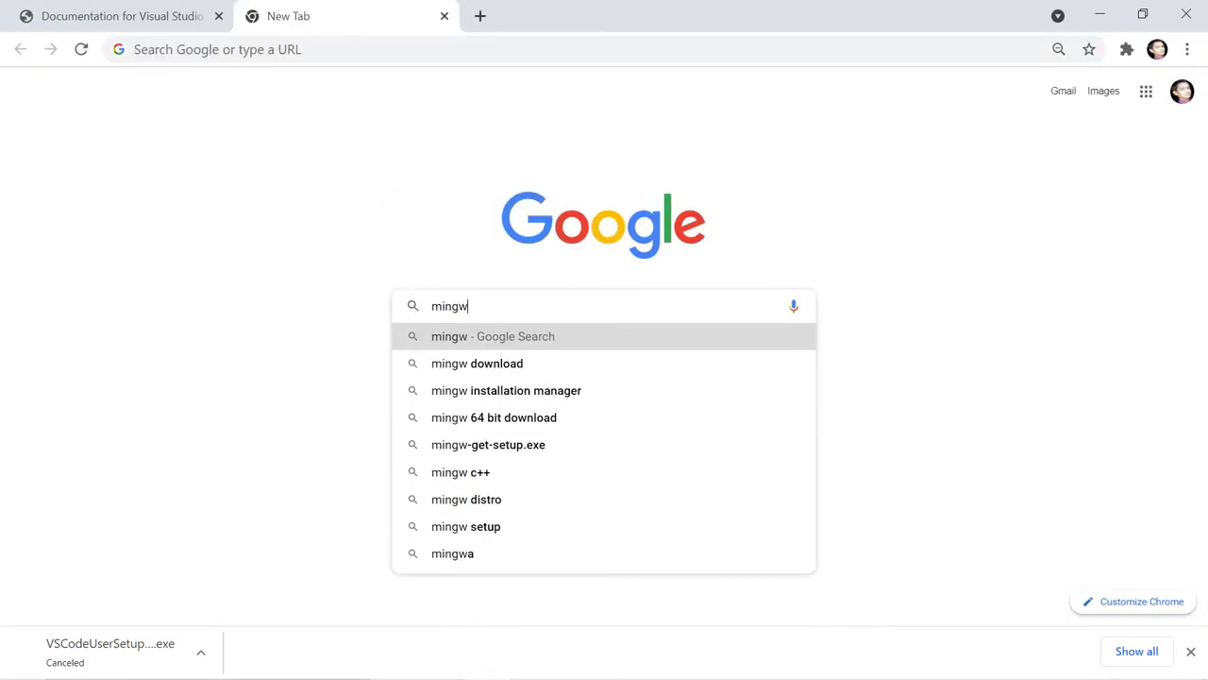
{"action": "type", "text": ".org"}
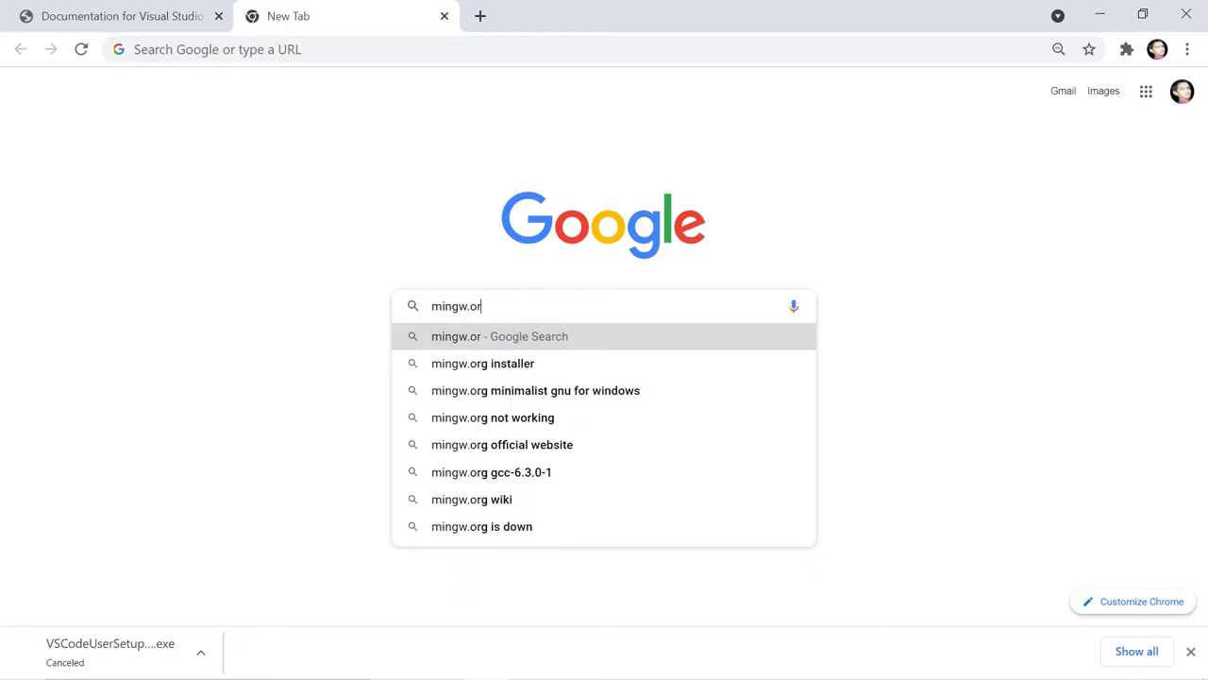
{"action": "key", "text": "Return"}
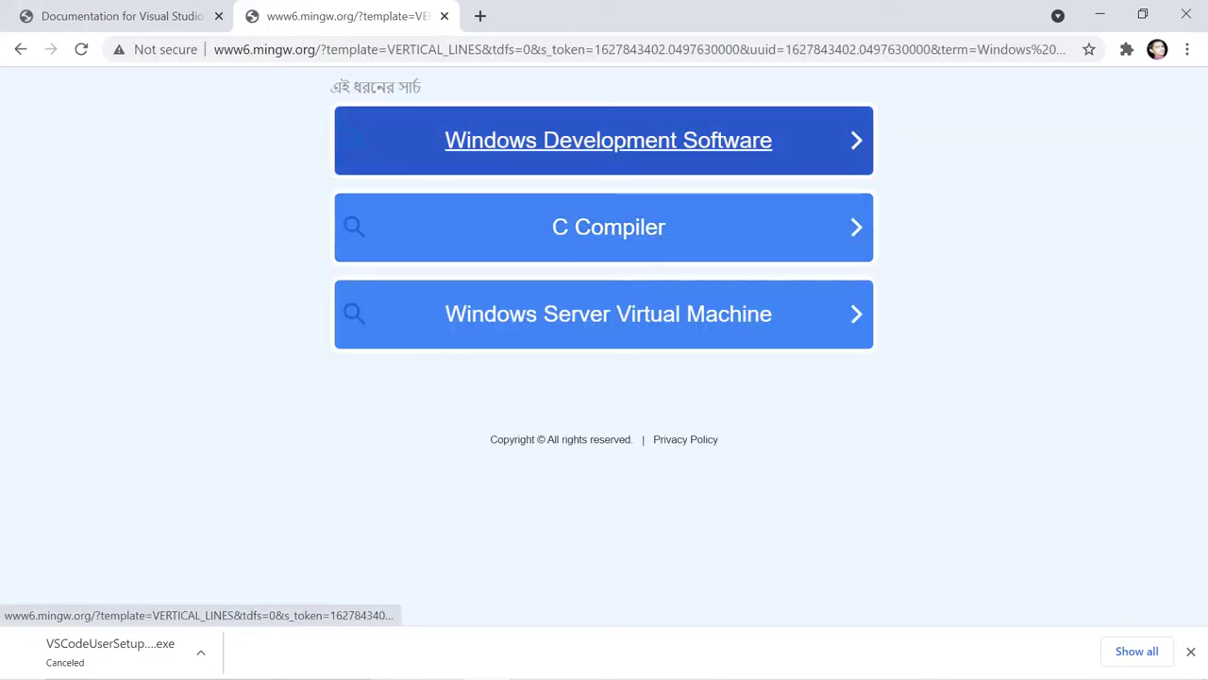
- Check the C Compiler results on the mingw.org page and return to the new tab page
{"action": "left_click", "coordinate": [608, 227]}
{"action": "scroll", "coordinate": [604, 339], "scroll_direction": "down", "scroll_amount": 5}
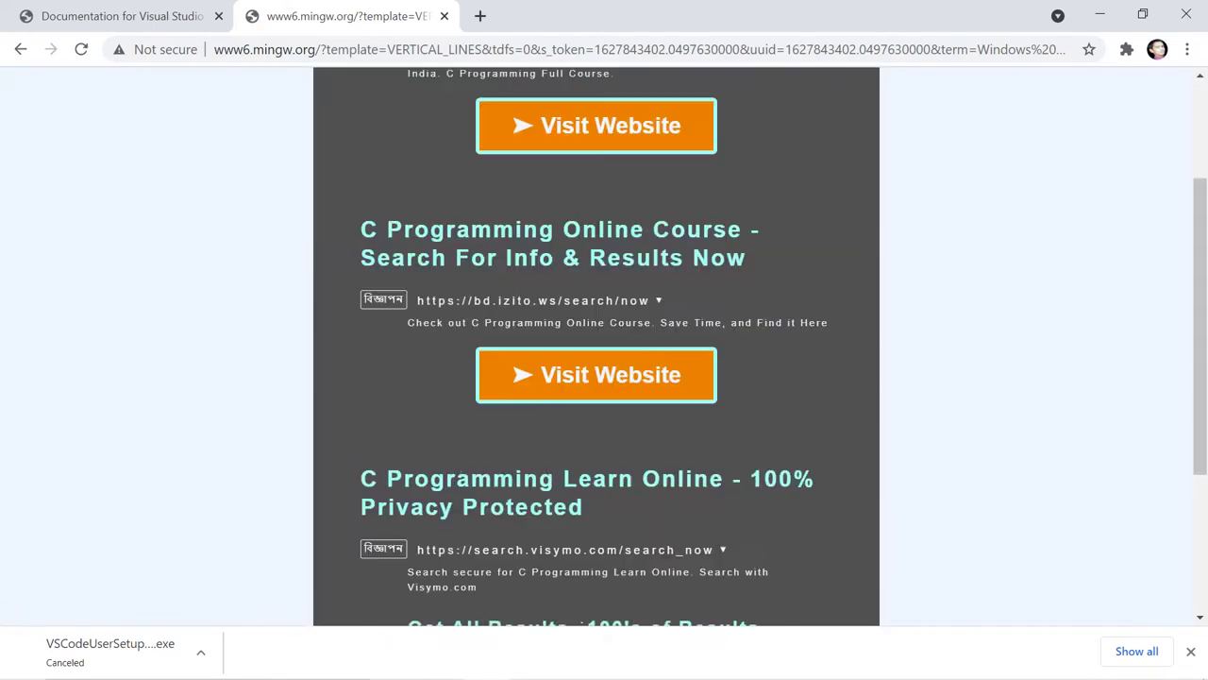
{"action": "key", "text": "alt+Left"}
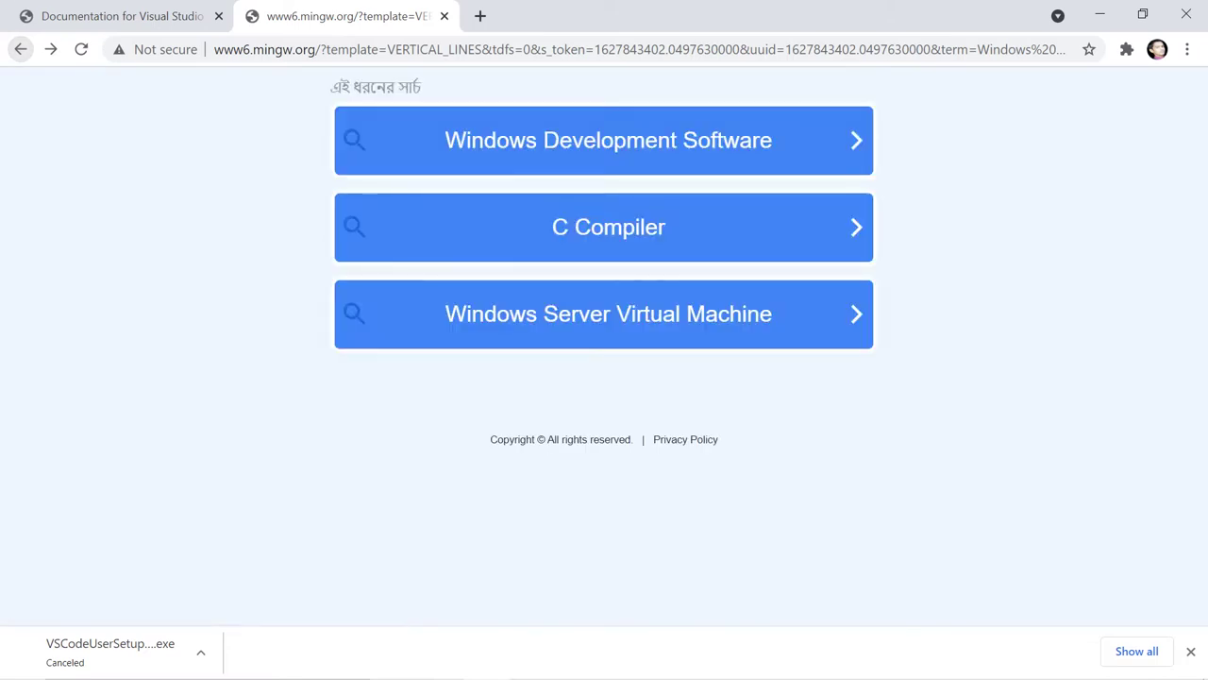
{"action": "key", "text": "alt+Left"}
- Search Google for "mingw 64 bit download" and view the MinGW-w64 project page on SourceForge
{"action": "left_click", "coordinate": [433, 306]}
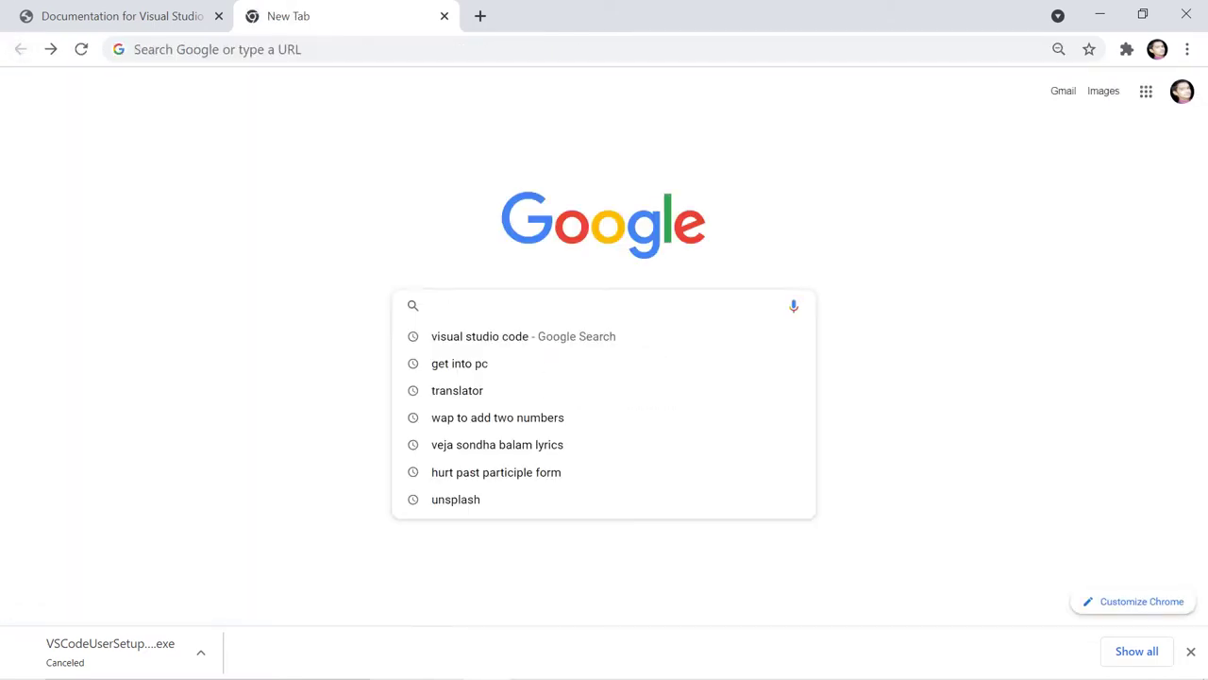
{"action": "type", "text": "mingw"}
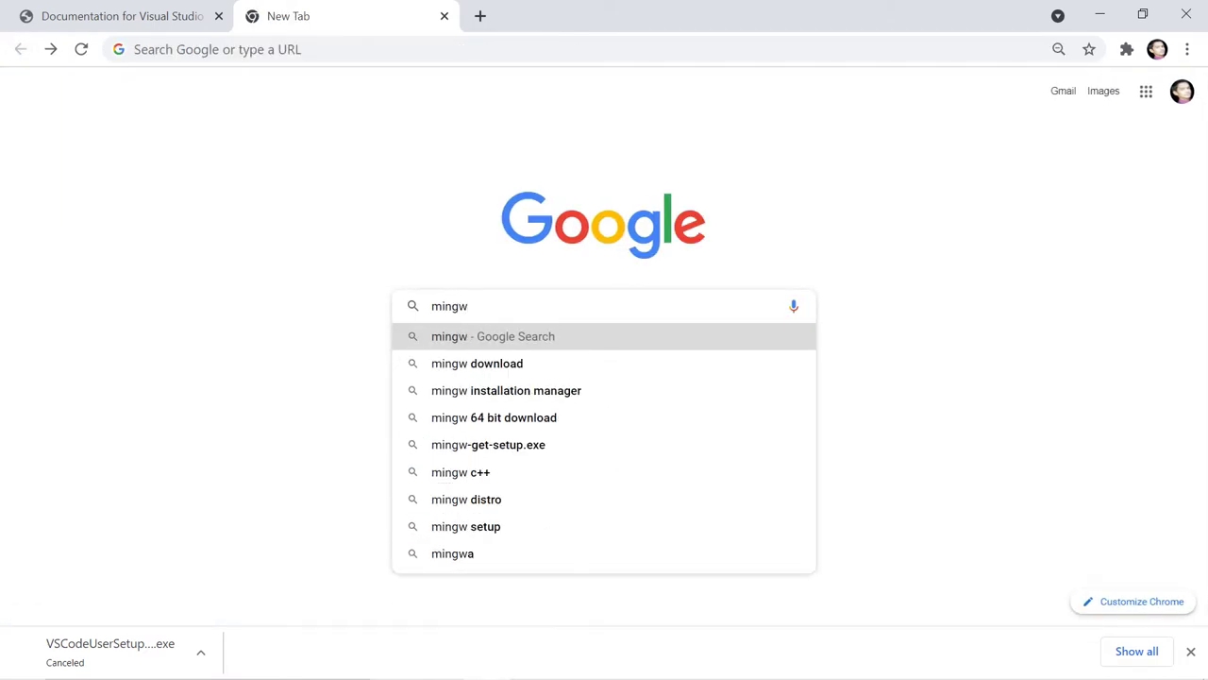
{"action": "left_click", "coordinate": [494, 417]}
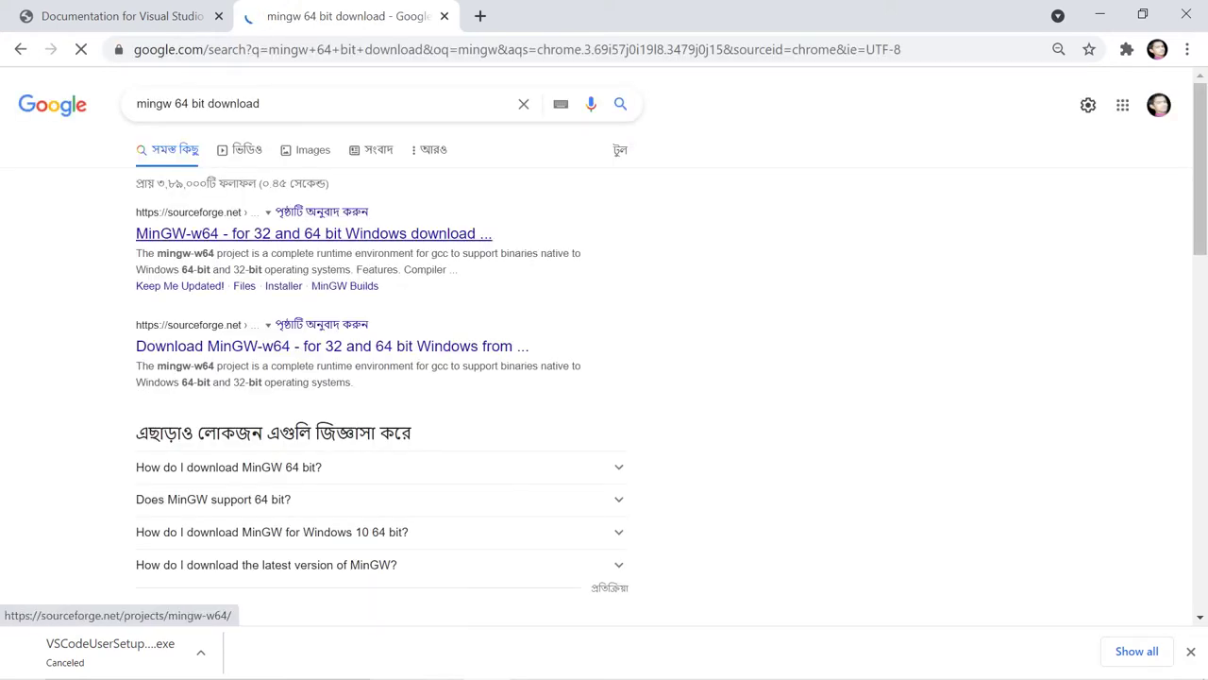
{"action": "left_click", "coordinate": [314, 233]}
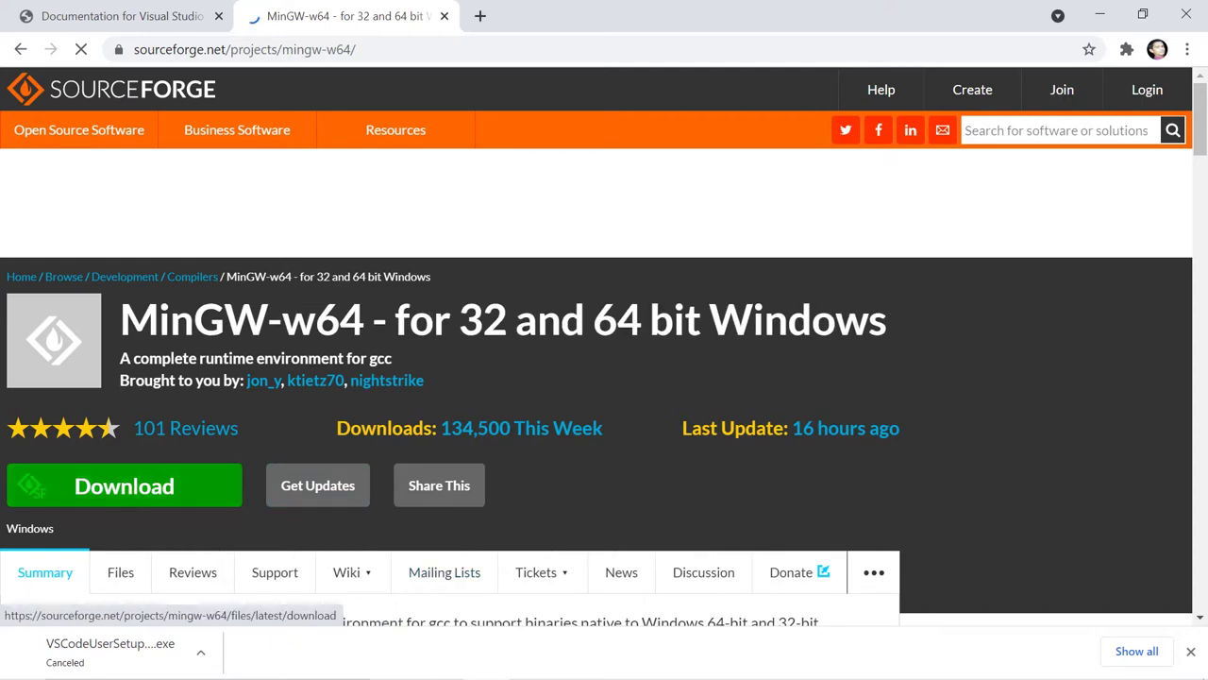
{"action": "scroll", "coordinate": [443, 383], "scroll_direction": "down", "scroll_amount": 2}
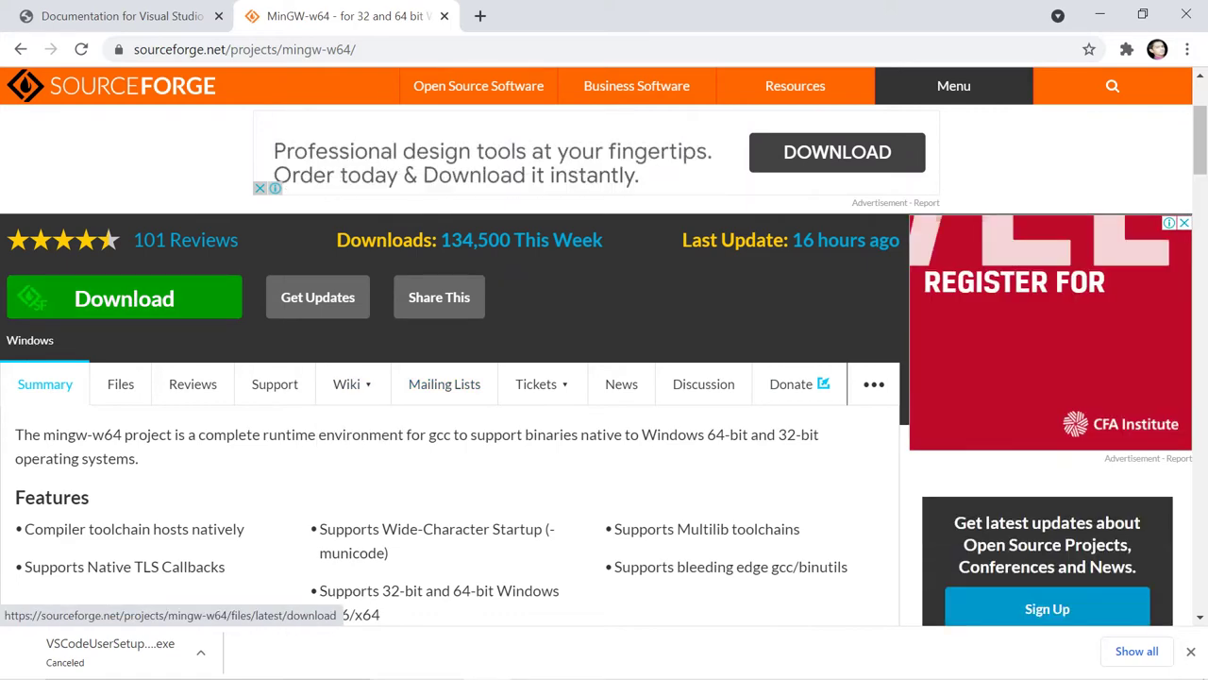
{"action": "scroll", "coordinate": [453, 377], "scroll_direction": "up", "scroll_amount": 2}
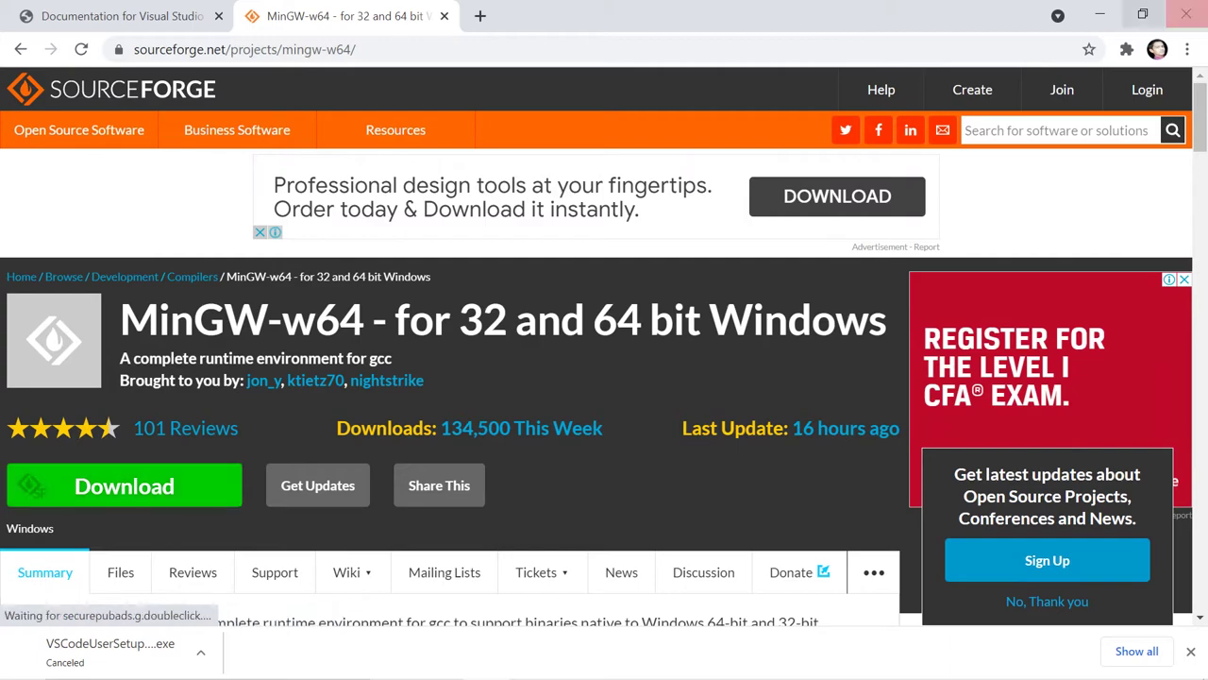
- Switch to File Explorer, launch mingw-get-setup from the Downloads folder and close the folder window
{"action": "left_click", "coordinate": [1099, 15]}
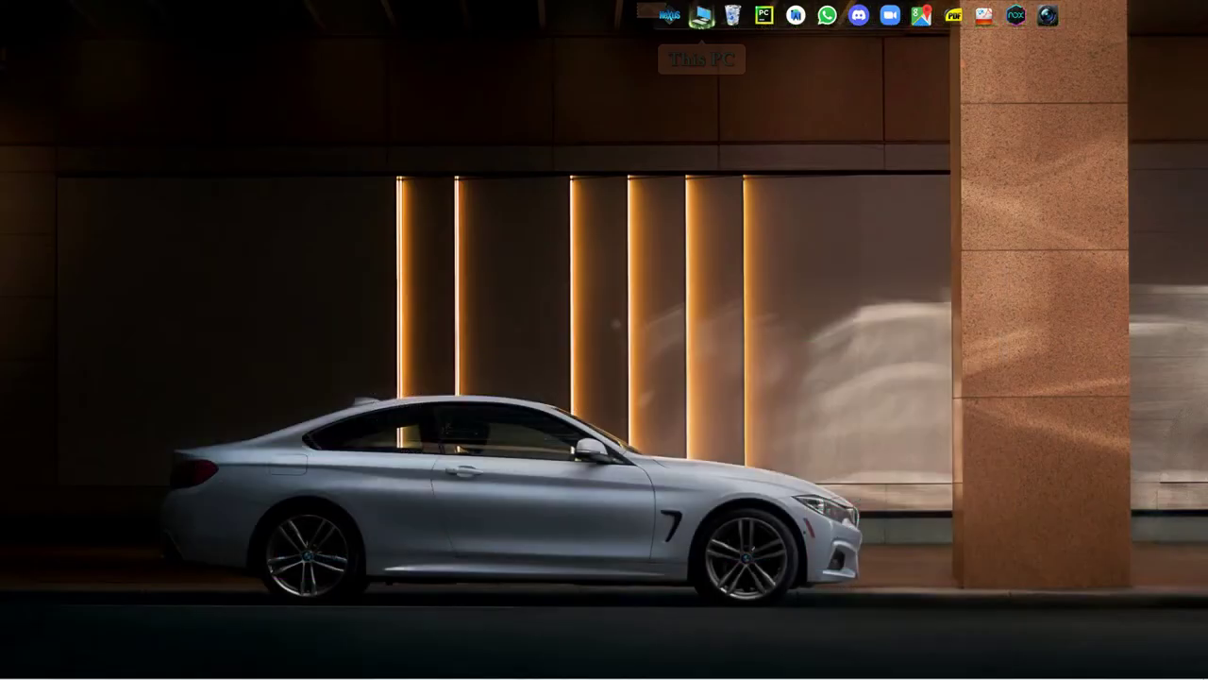
{"action": "left_click", "coordinate": [701, 15]}
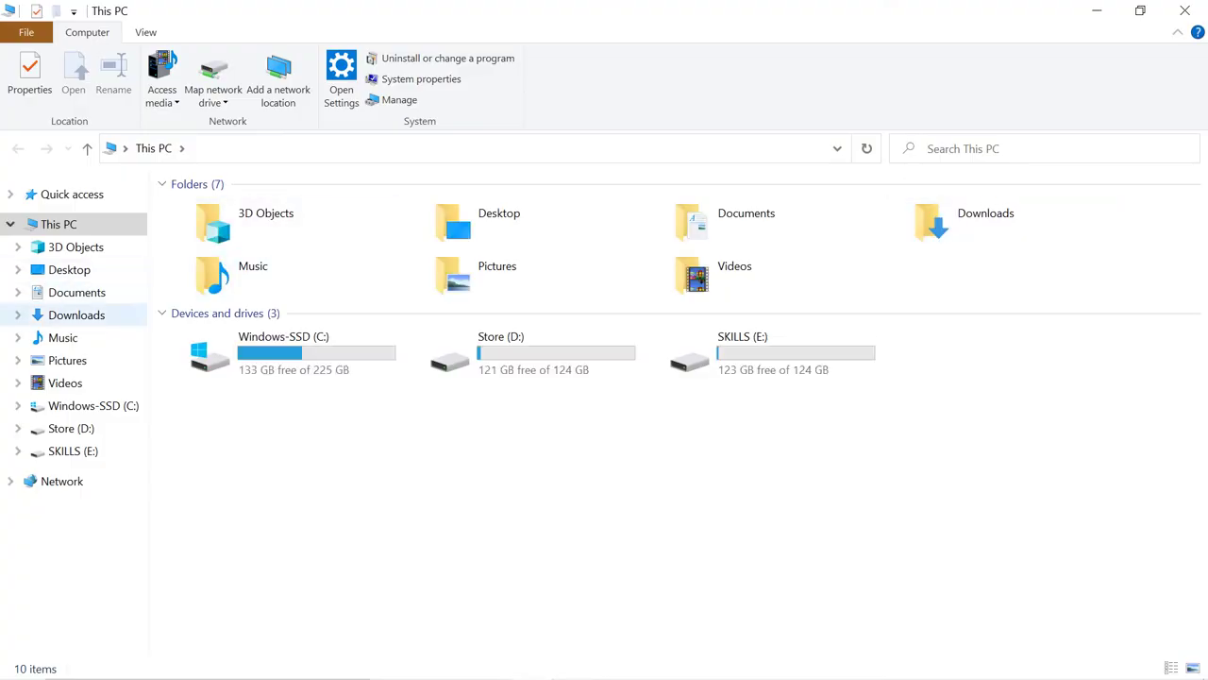
{"action": "left_click", "coordinate": [77, 315]}
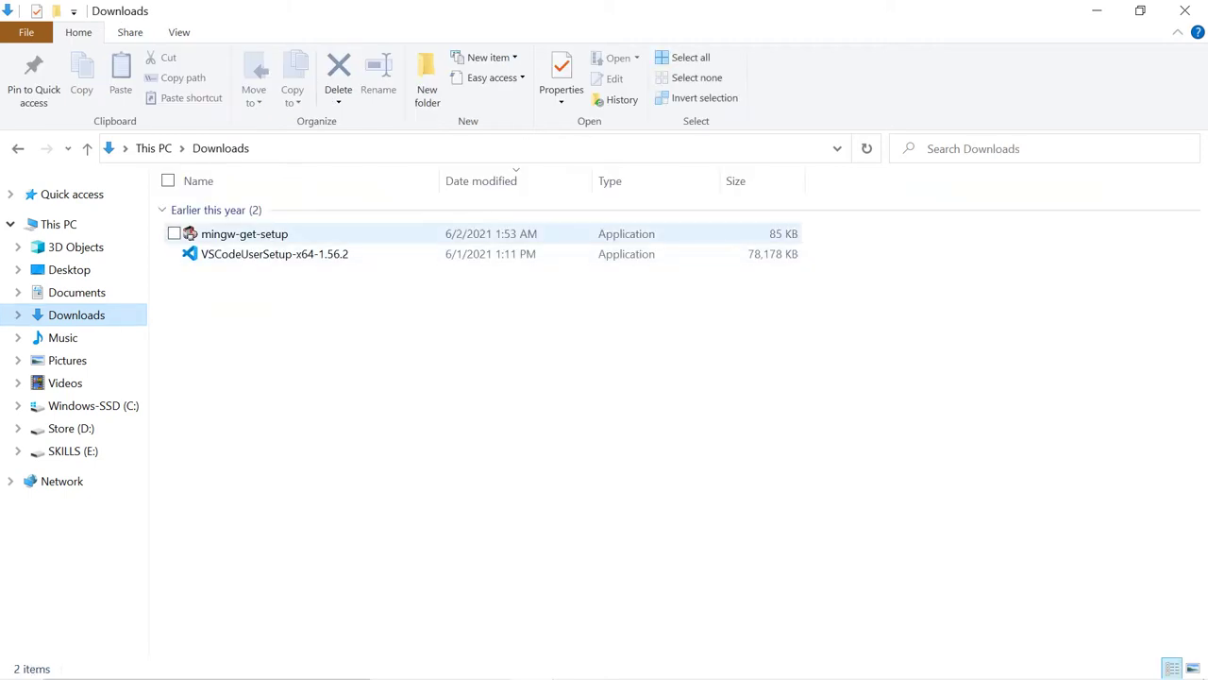
{"action": "double_click", "coordinate": [244, 233]}
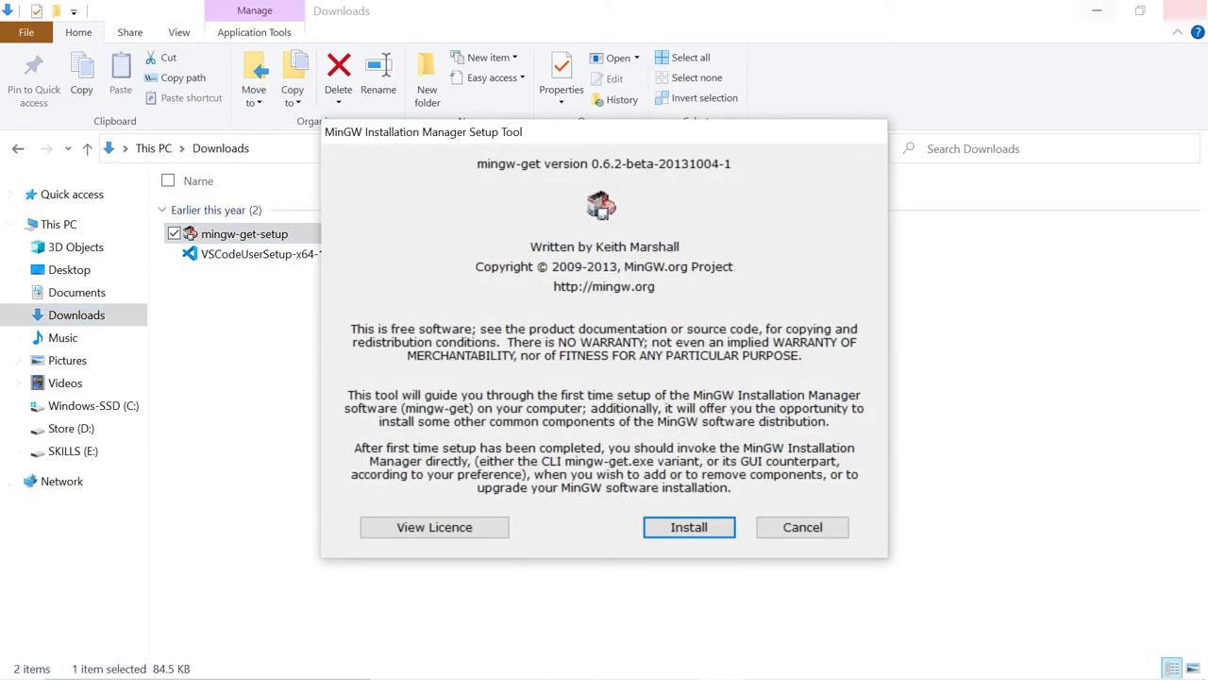
{"action": "left_click", "coordinate": [1185, 10]}
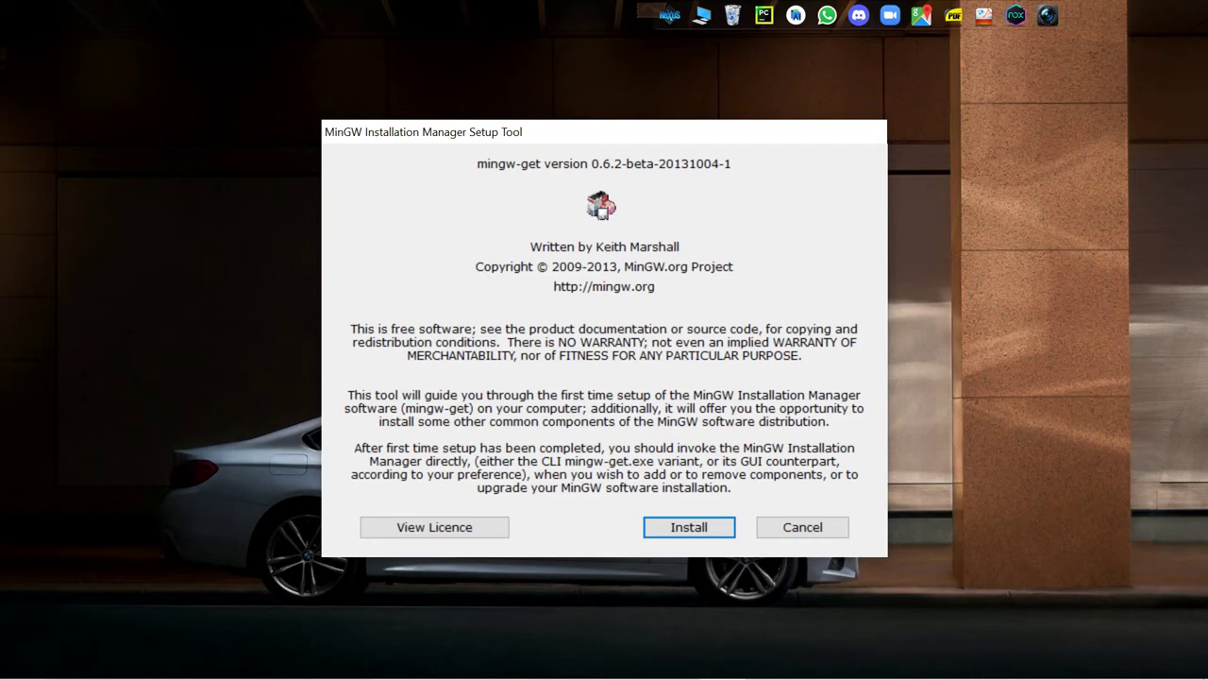
- Start the MinGW Installation Manager setup with C:\MinGW as the installation directory and the default interface options
{"action": "key", "text": "Return"}
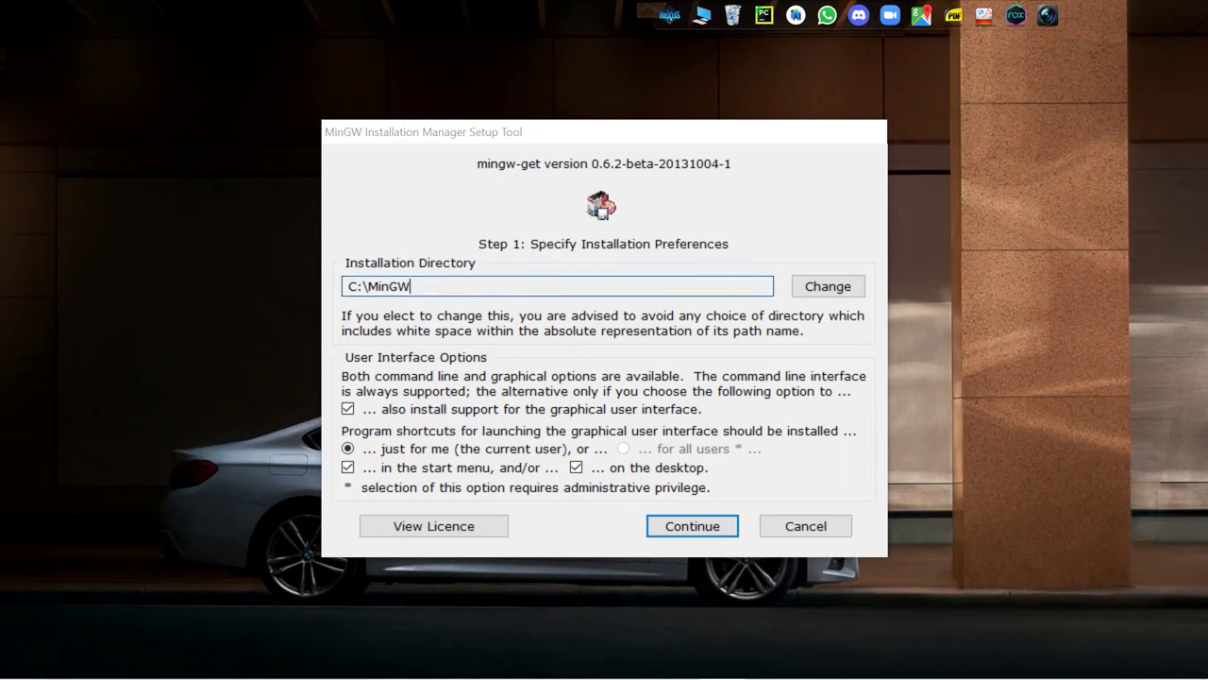
{"action": "double_click", "coordinate": [378, 286]}
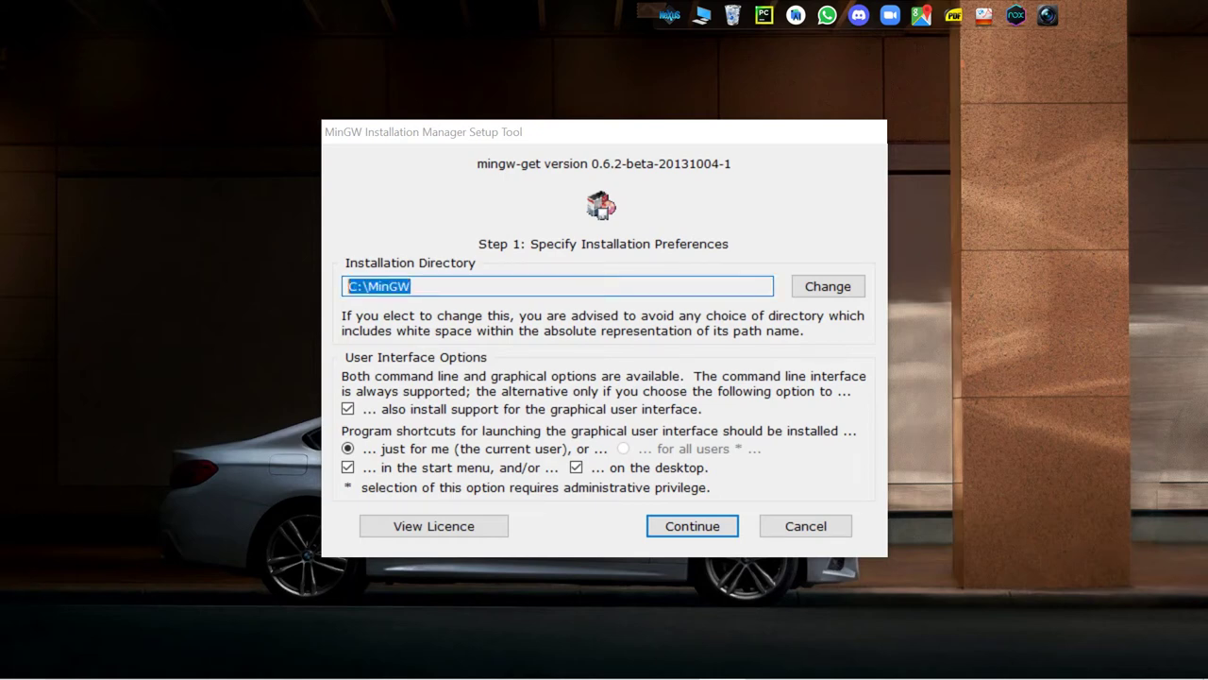
{"action": "right_click", "coordinate": [382, 287]}
{"action": "left_click", "coordinate": [177, 349]}
{"action": "left_click", "coordinate": [412, 286]}
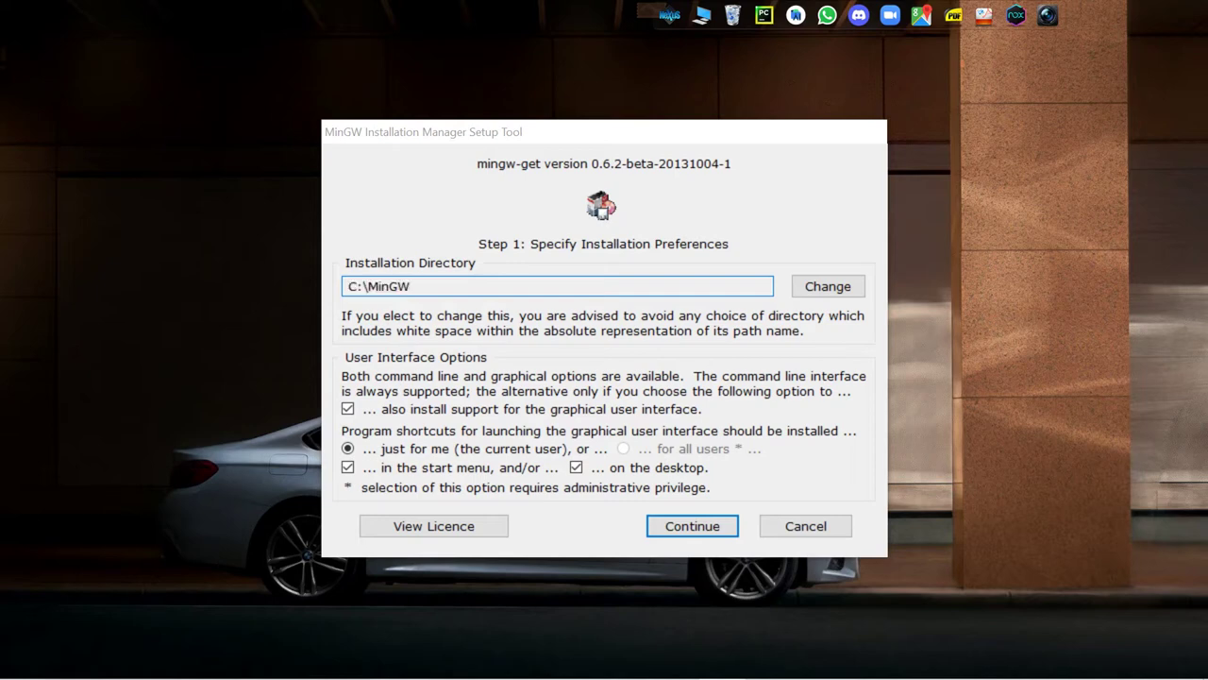
{"action": "key", "text": "Return"}
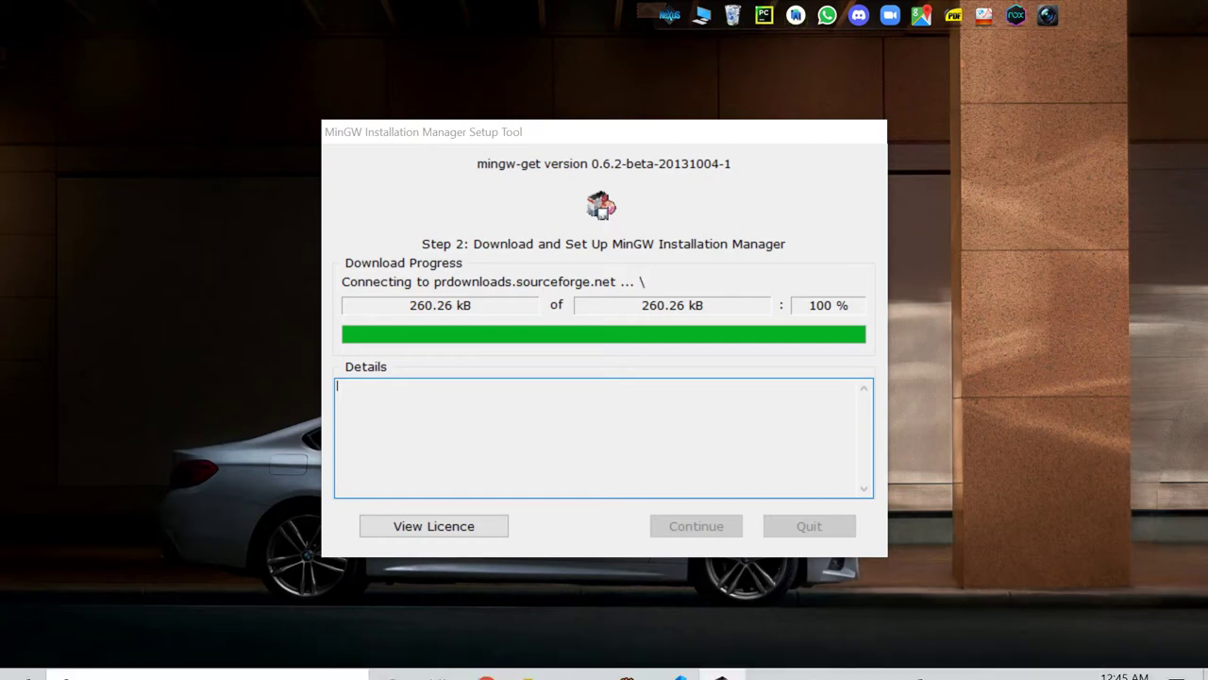
{"action": "left_click", "coordinate": [627, 672]}
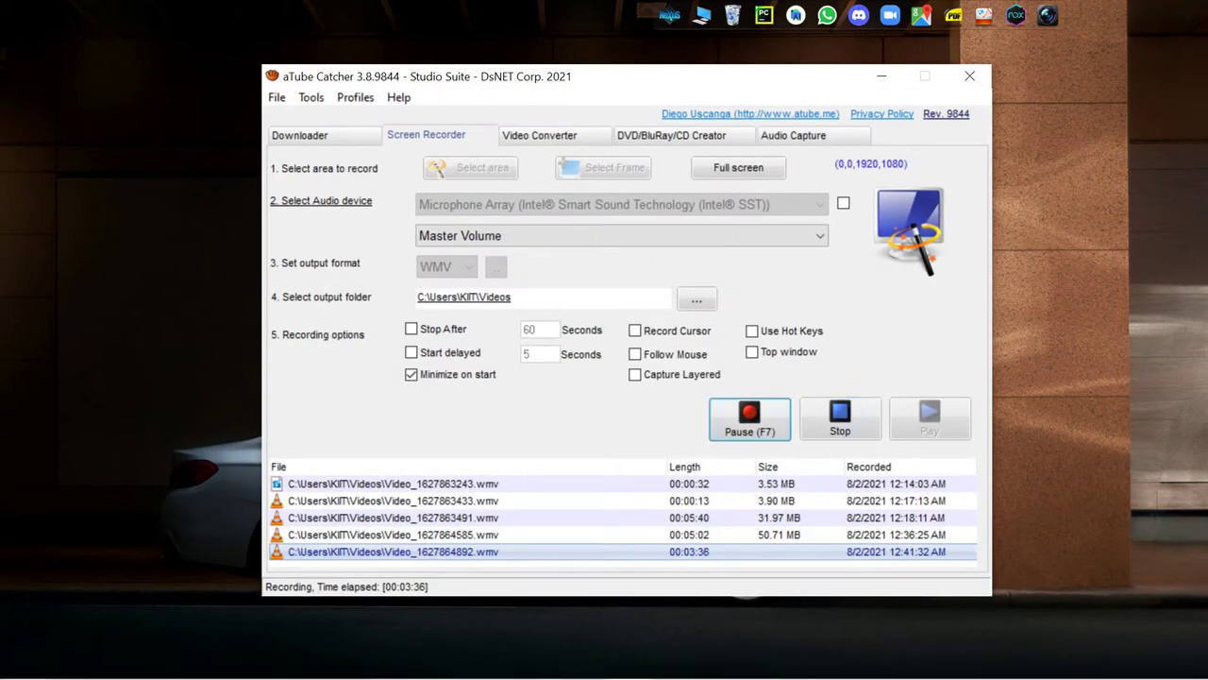
{"action": "left_click", "coordinate": [882, 75]}
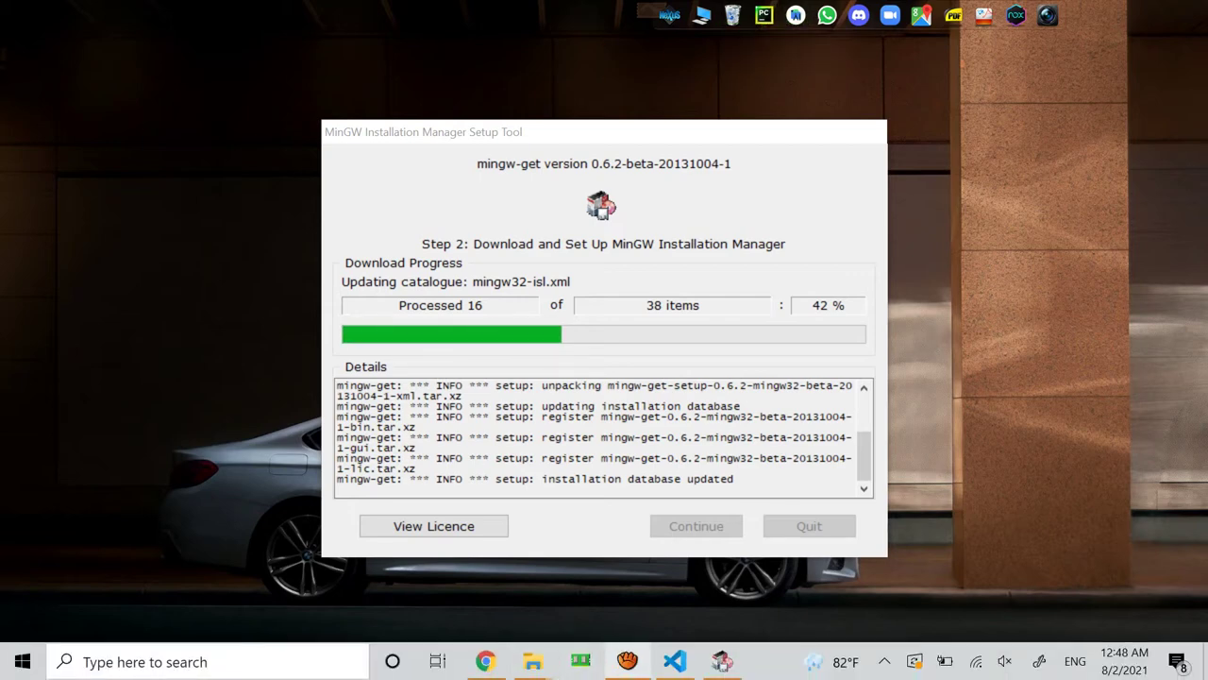
{"action": "left_click", "coordinate": [627, 660]}
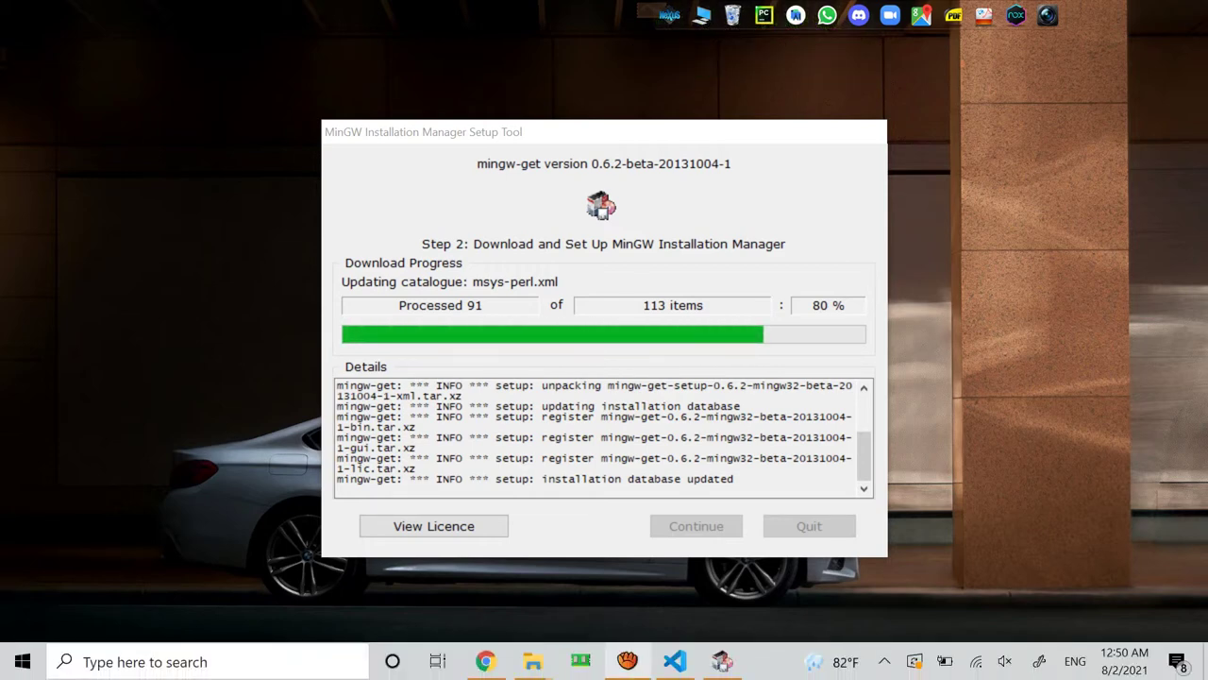
{"action": "left_click", "coordinate": [629, 665]}
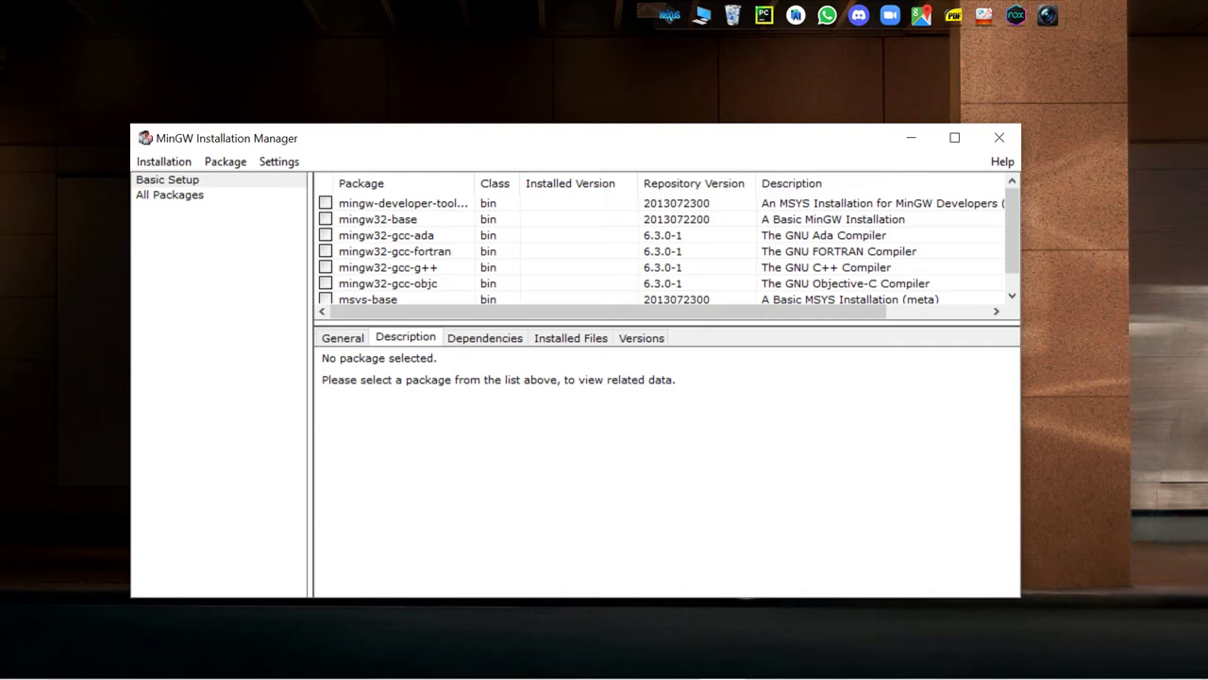
- Mark the mingw32-base and mingw32-gcc-g++ packages for installation
{"action": "right_click", "coordinate": [325, 219]}
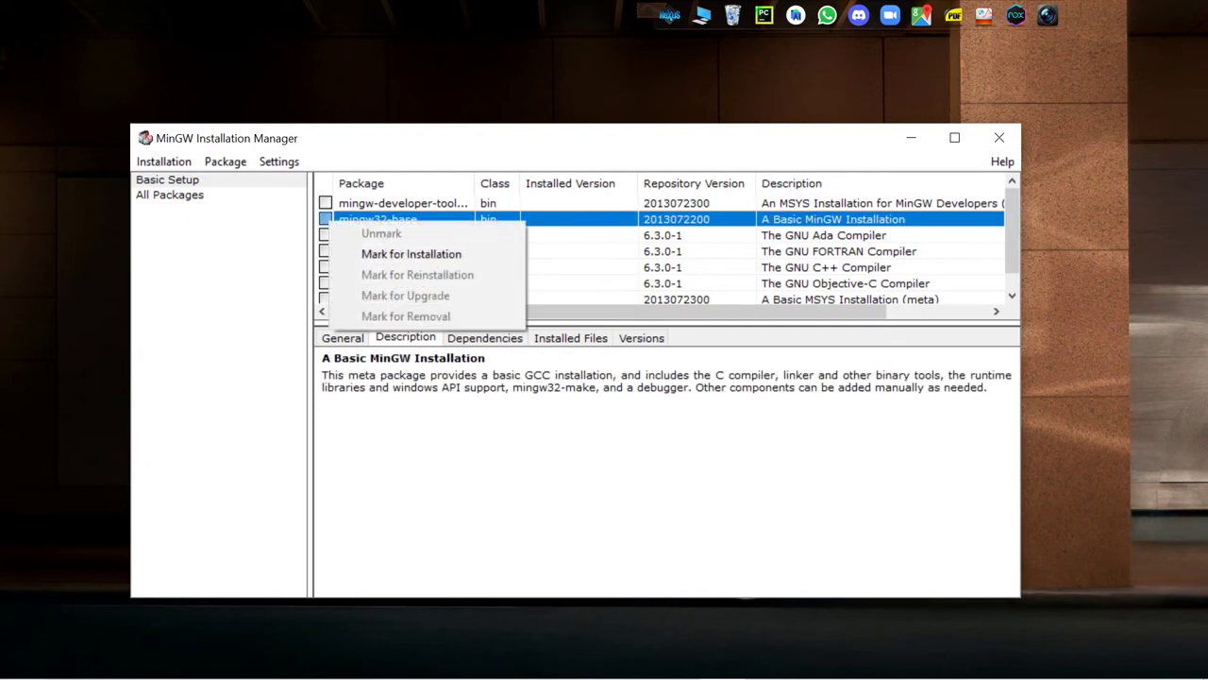
{"action": "left_click", "coordinate": [406, 253]}
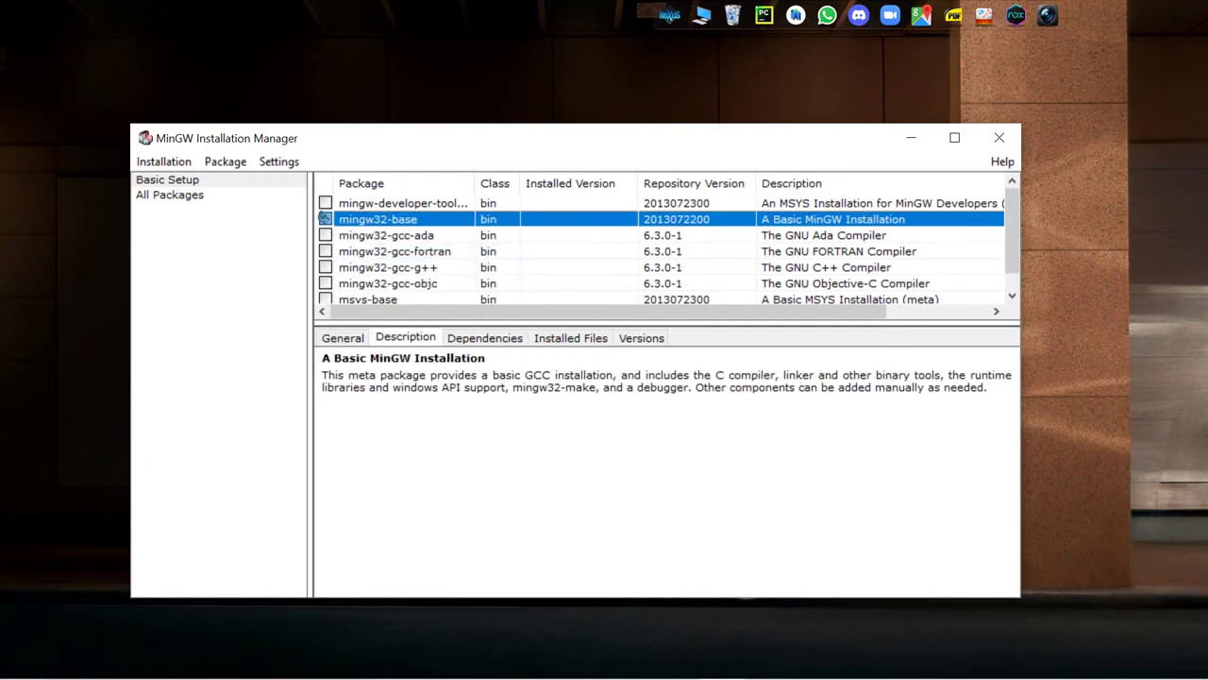
{"action": "left_click", "coordinate": [326, 267]}
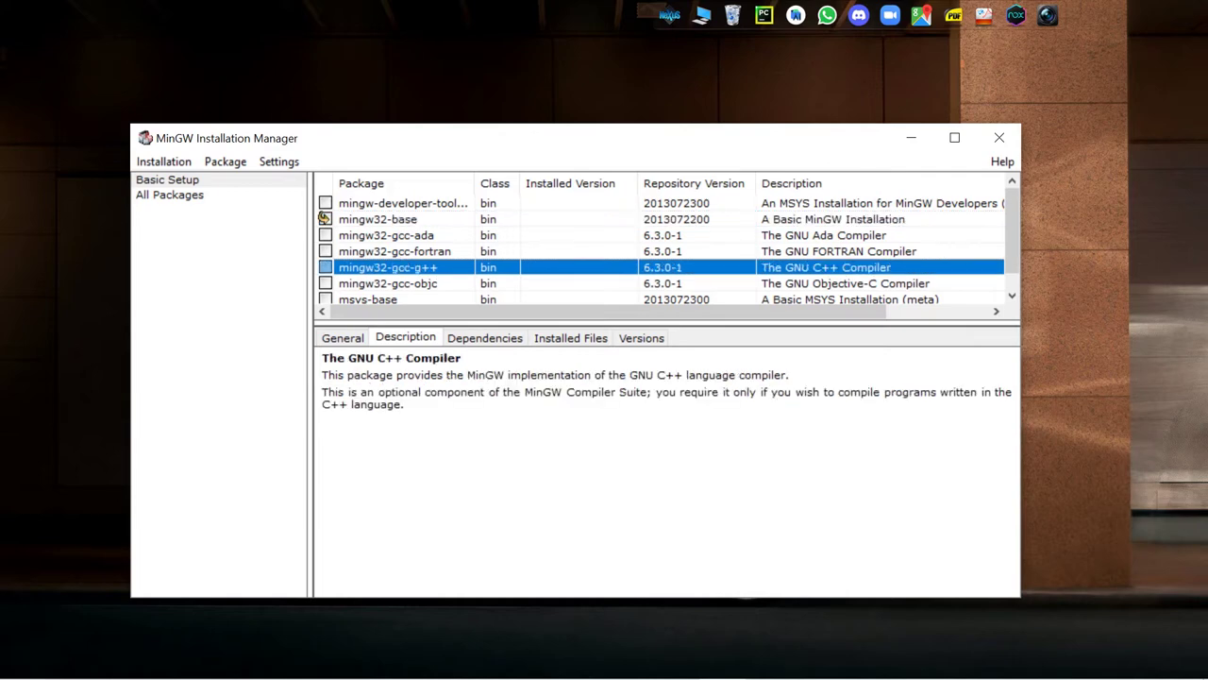
{"action": "left_click", "coordinate": [412, 295]}
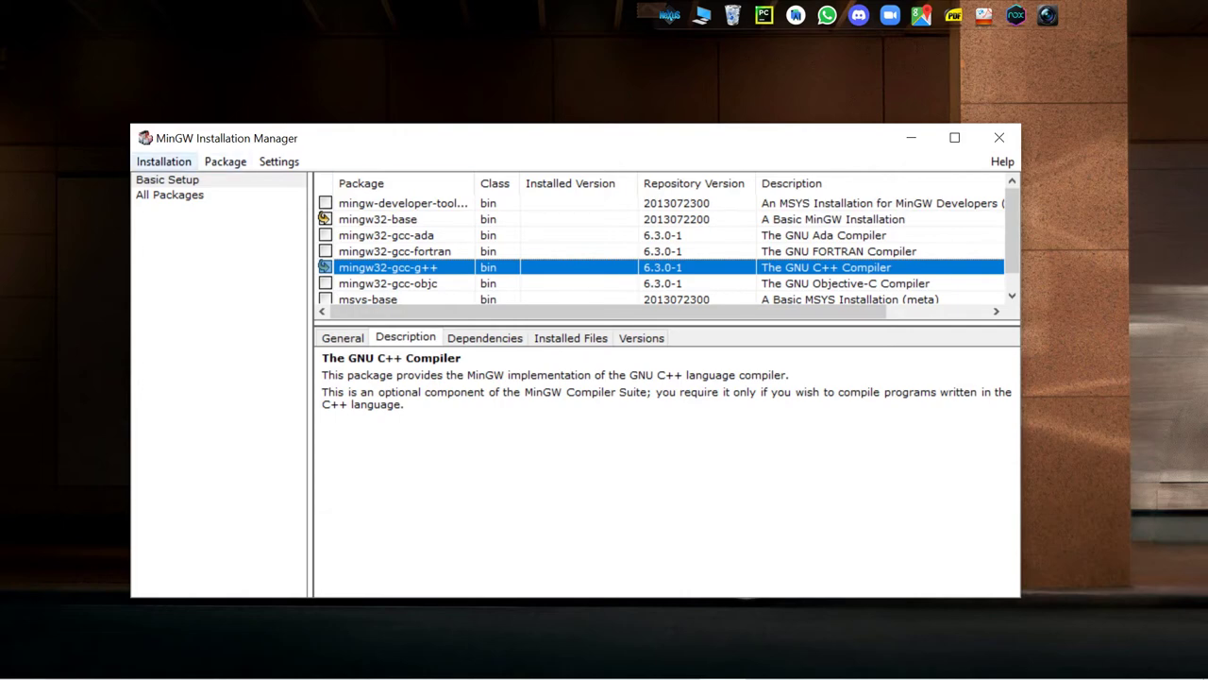
- Apply the pending changes to download and install the marked MinGW packages
{"action": "left_click", "coordinate": [163, 161]}
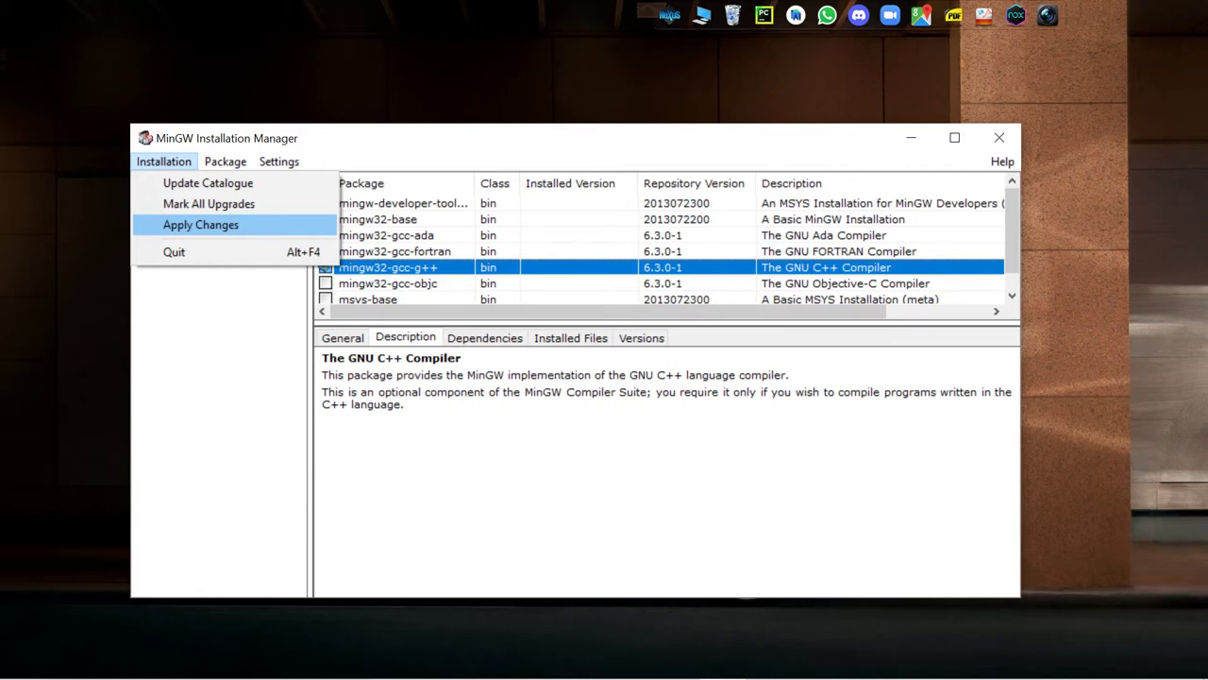
{"action": "key", "text": "Return"}
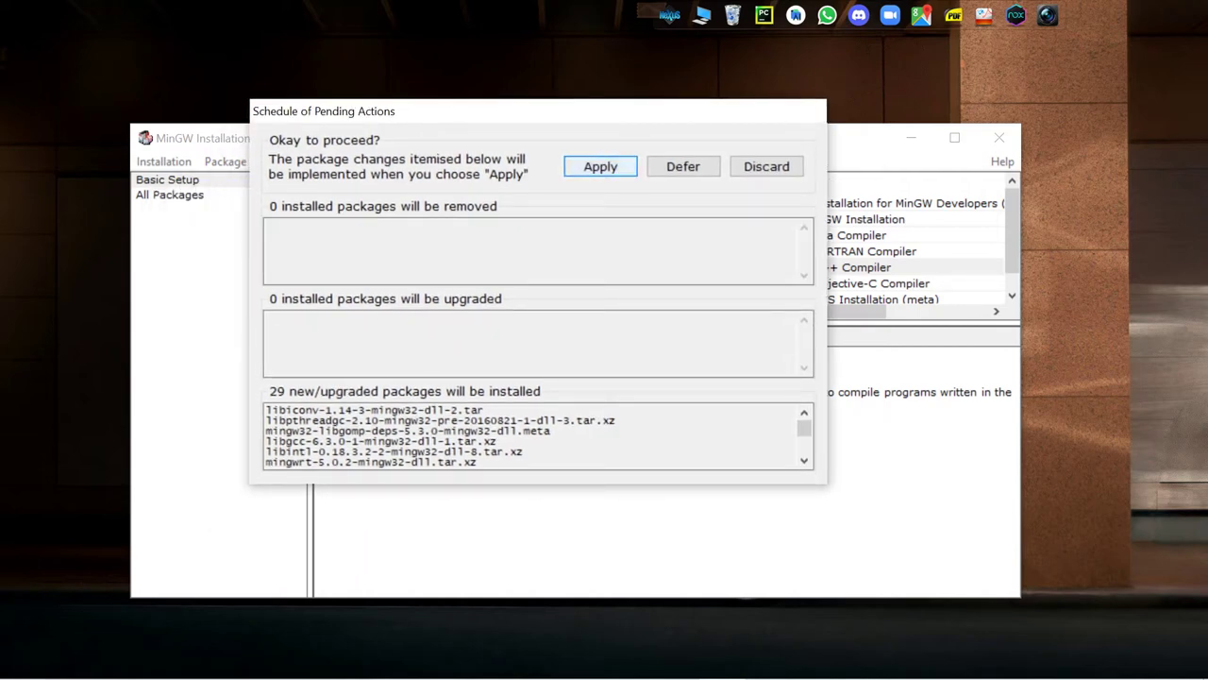
{"action": "key", "text": "Return"}
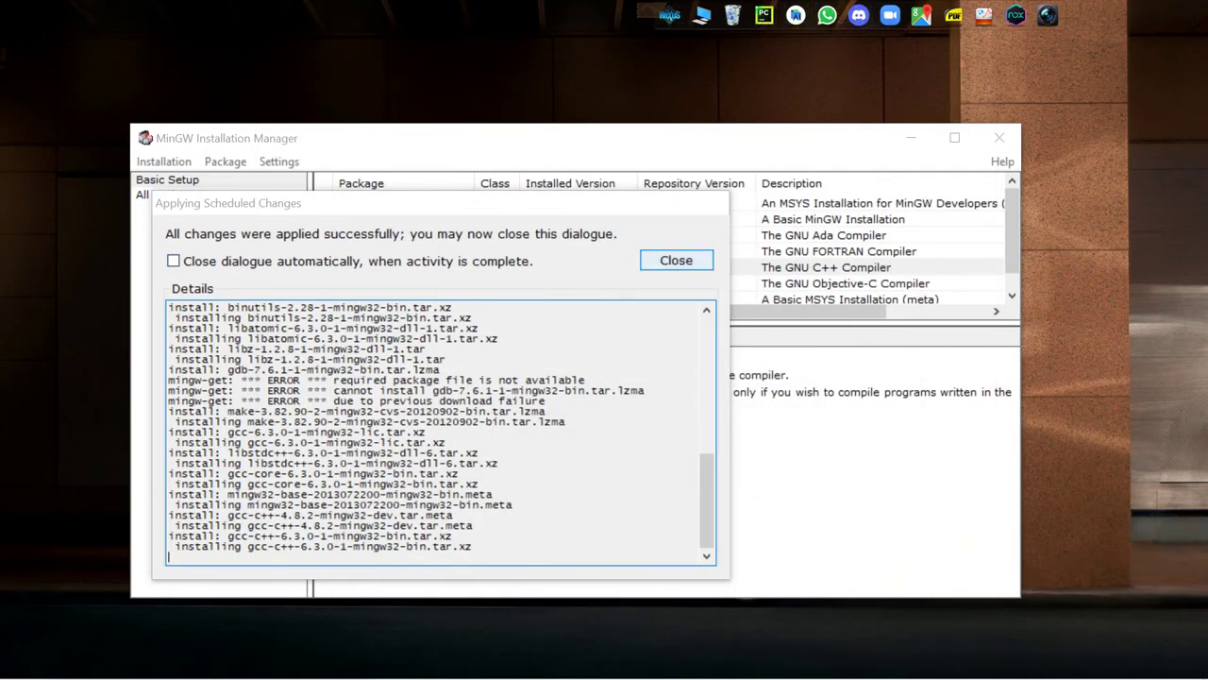
- Close the applied-changes report, quit the MinGW Installation Manager discarding the pending gdb package, and refresh the desktop
{"action": "key", "text": "Return"}
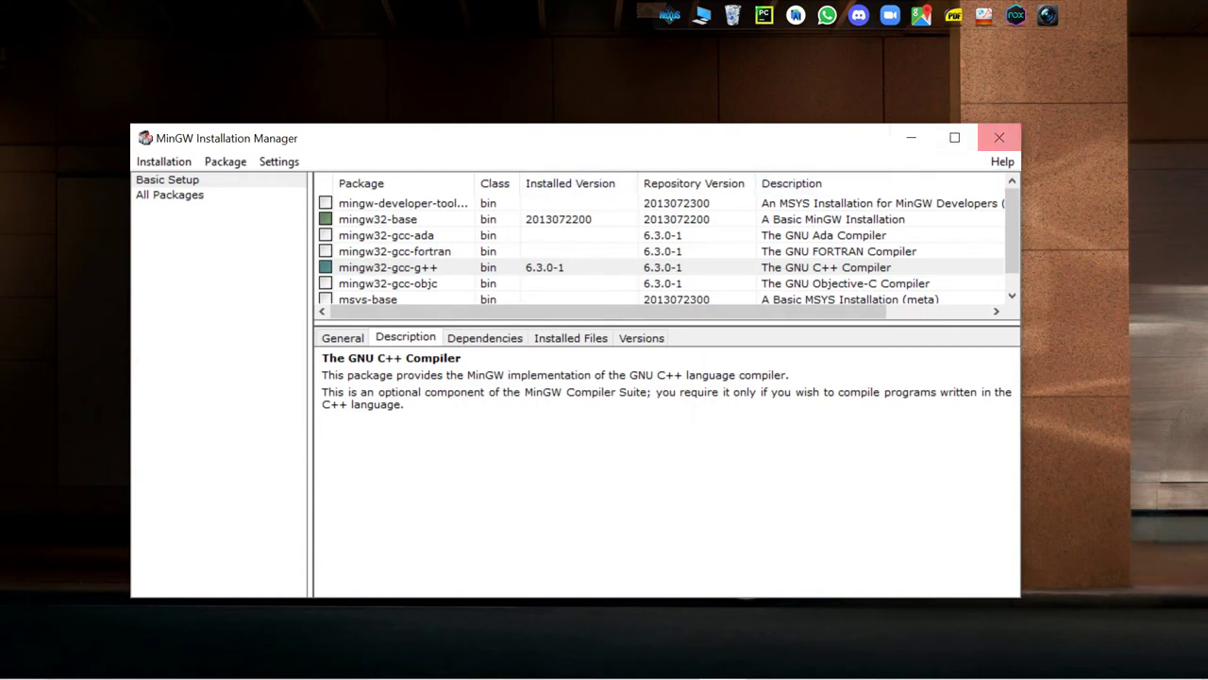
{"action": "left_click", "coordinate": [998, 138]}
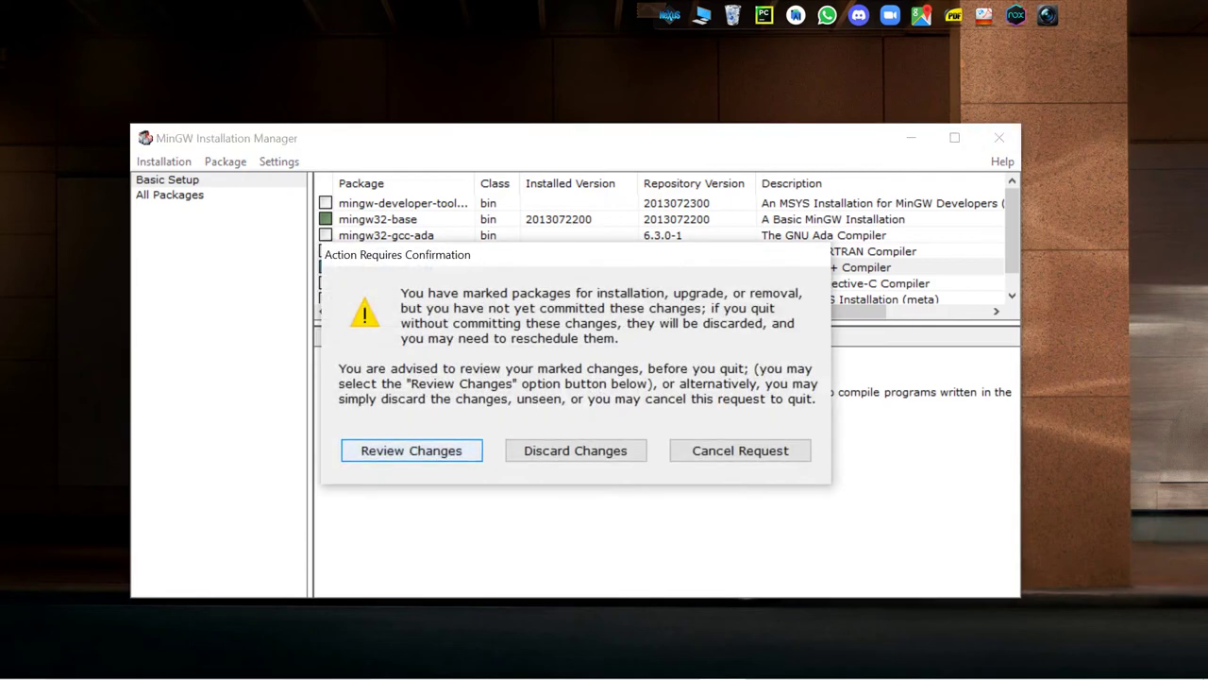
{"action": "key", "text": "Return"}
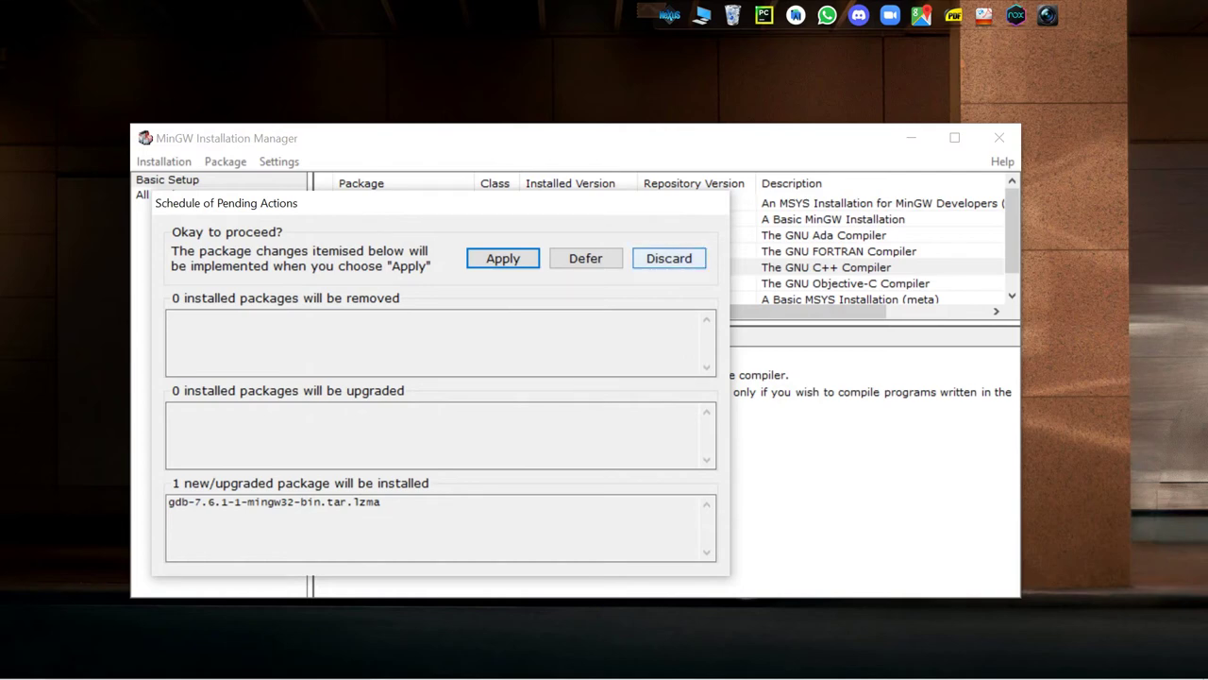
{"action": "left_click", "coordinate": [668, 258]}
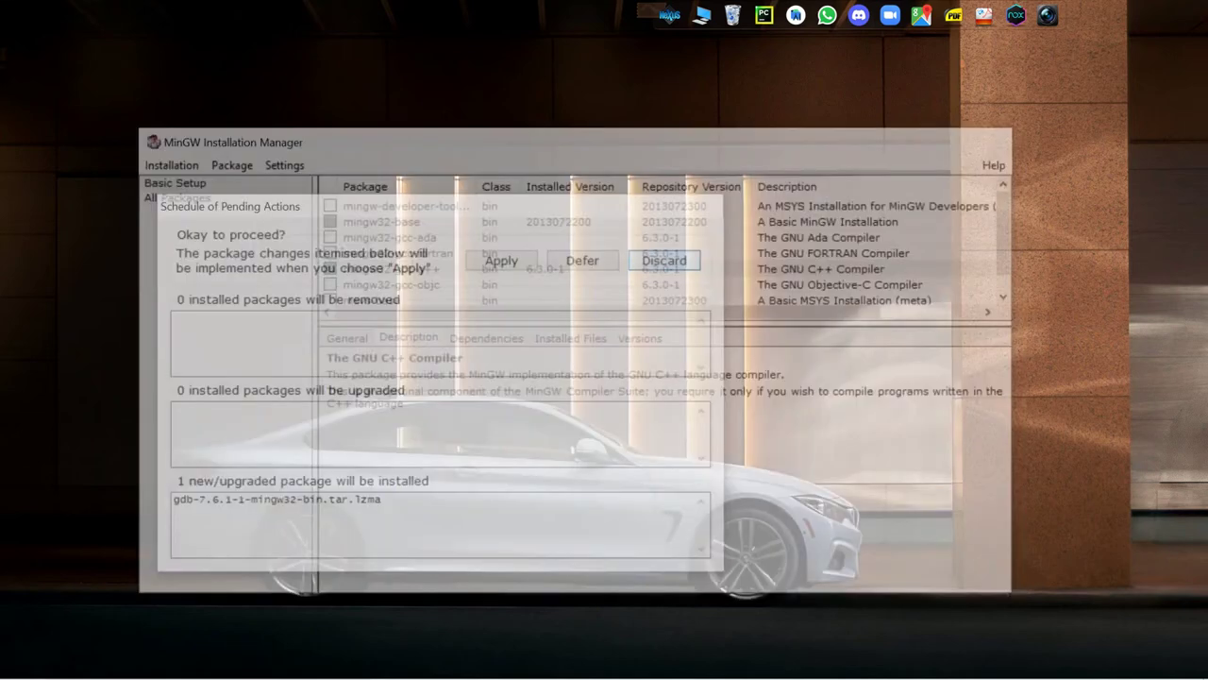
{"action": "right_click", "coordinate": [124, 221]}
{"action": "left_click", "coordinate": [174, 271]}
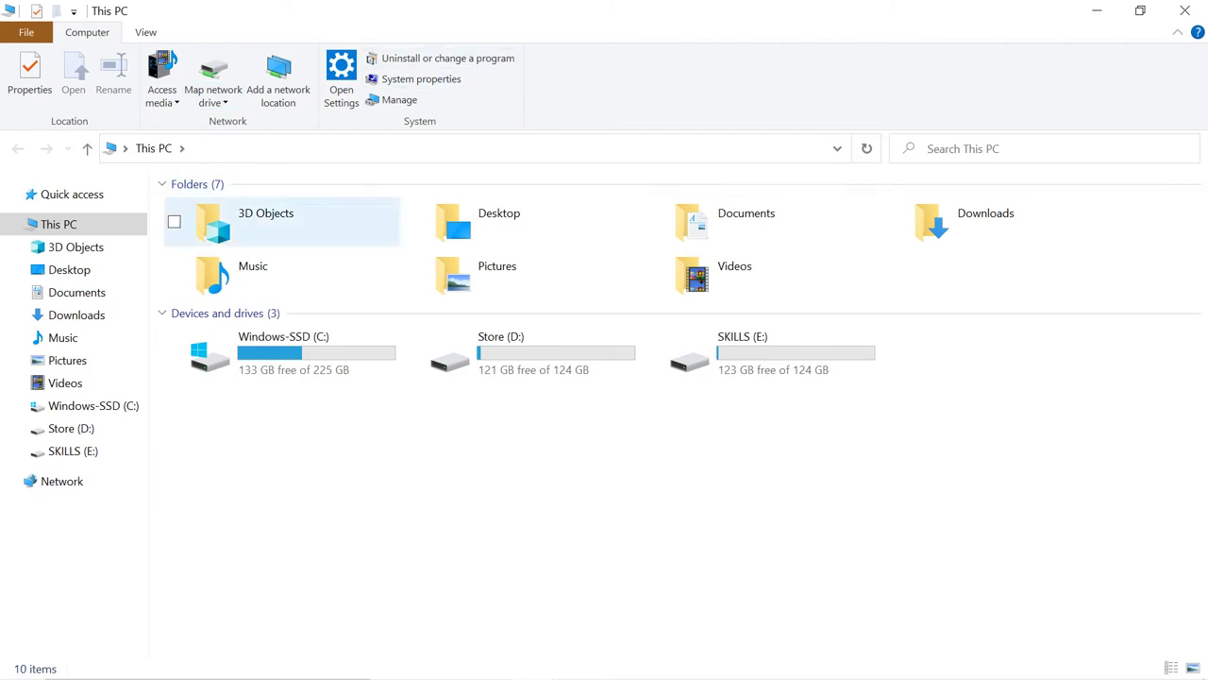
- Open the bin folder inside the MinGW folder on the C: drive
{"action": "double_click", "coordinate": [283, 352]}
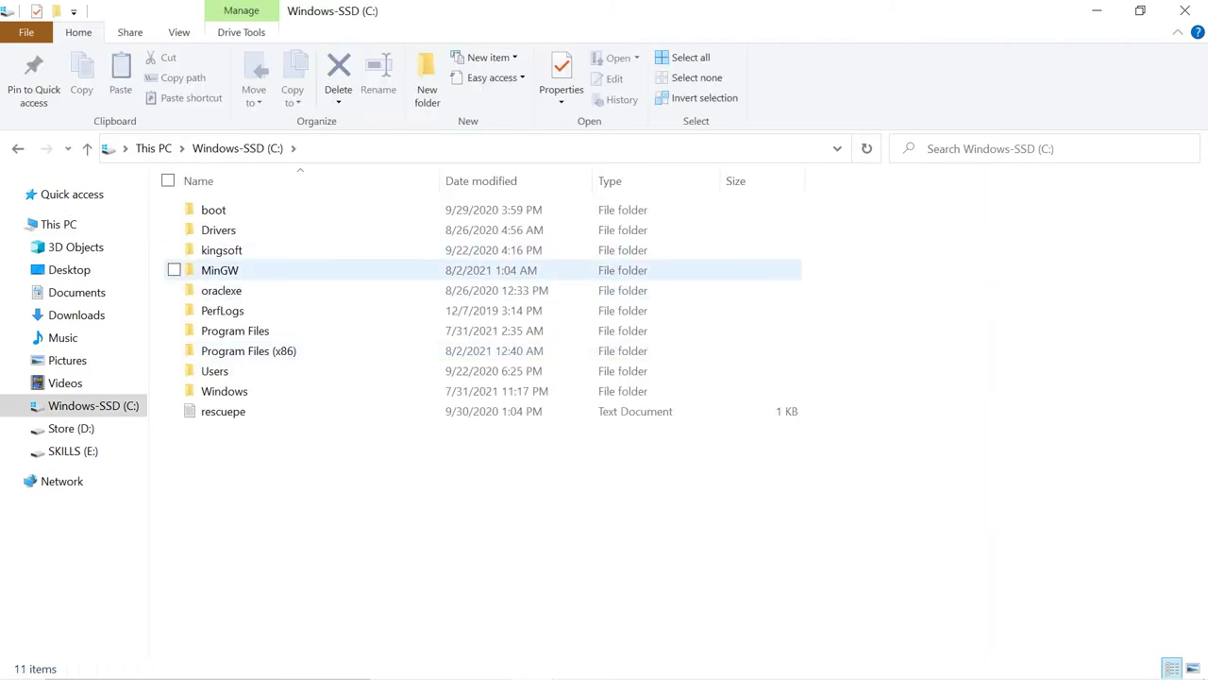
{"action": "left_click", "coordinate": [220, 270]}
{"action": "double_click", "coordinate": [220, 270]}
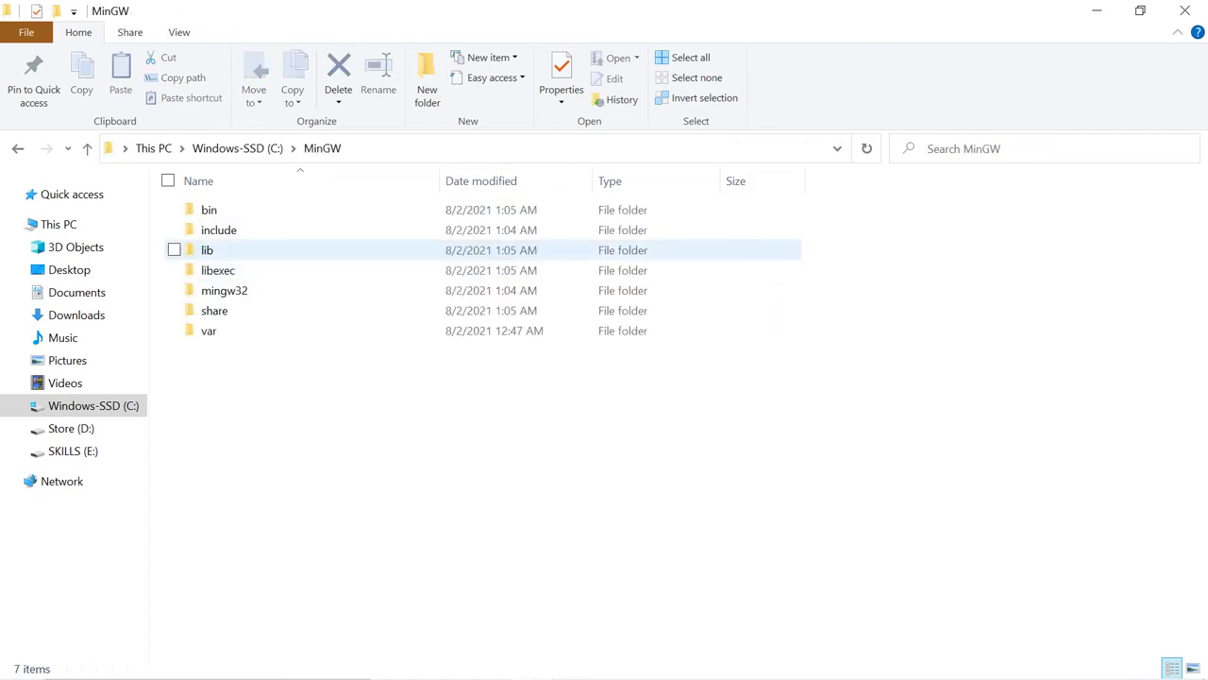
{"action": "double_click", "coordinate": [215, 209]}
- Copy the full path of the bin folder, C:\MinGW\bin, and close the folder window
{"action": "key", "text": "alt+d"}
{"action": "key", "text": "ctrl+c"}
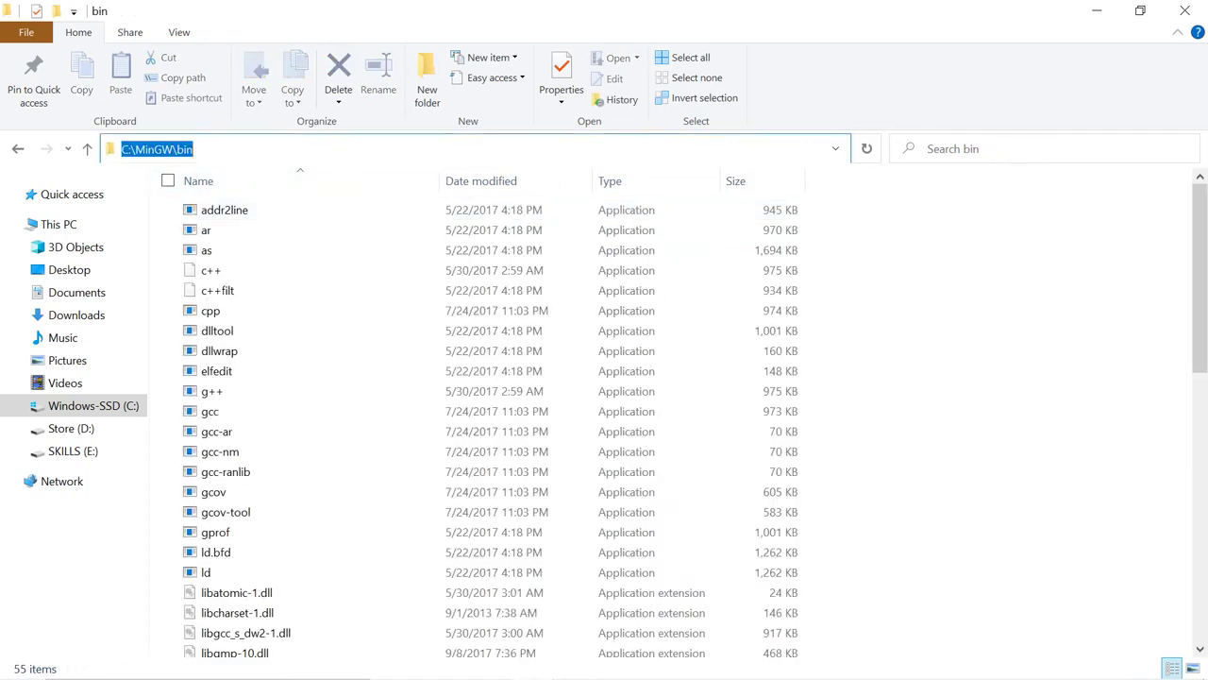
{"action": "key", "text": "shift+F10"}
{"action": "key", "text": "Down"}
{"action": "key", "text": "Down"}
{"action": "key", "text": "Down"}
{"action": "key", "text": "Up"}
{"action": "key", "text": "Return"}
{"action": "key", "text": "alt+F4"}
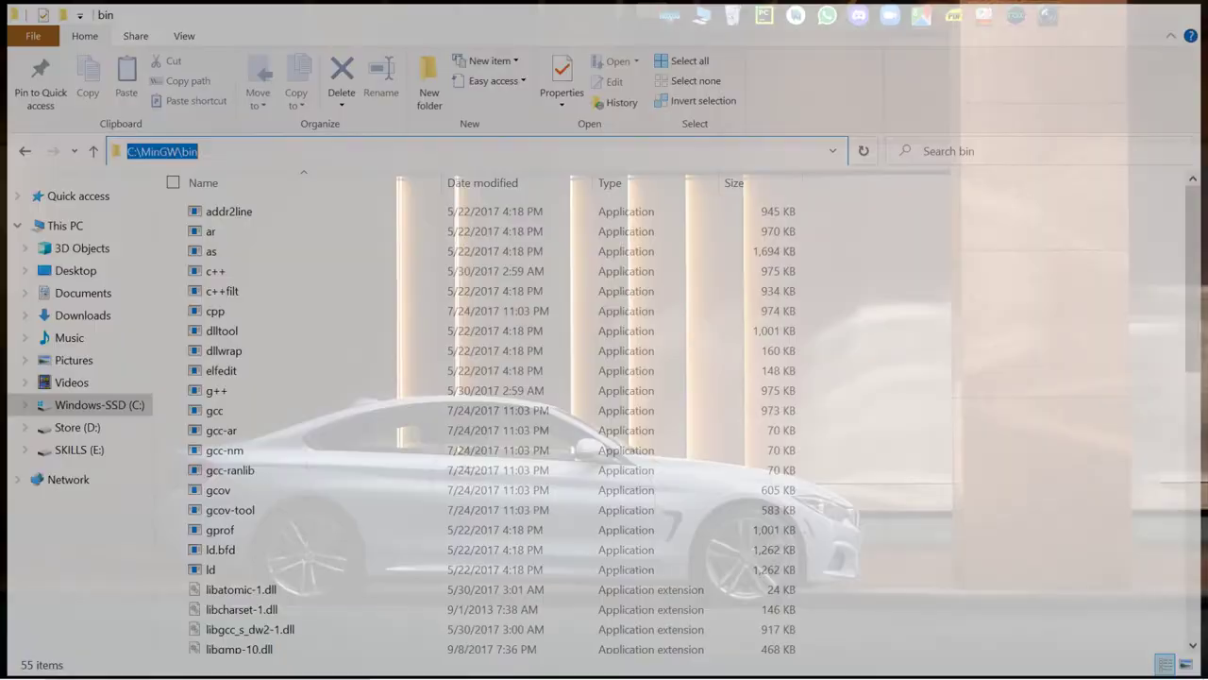
- Open the Environment Variables dialog from the advanced system settings in Control Panel
{"action": "key", "text": "super"}
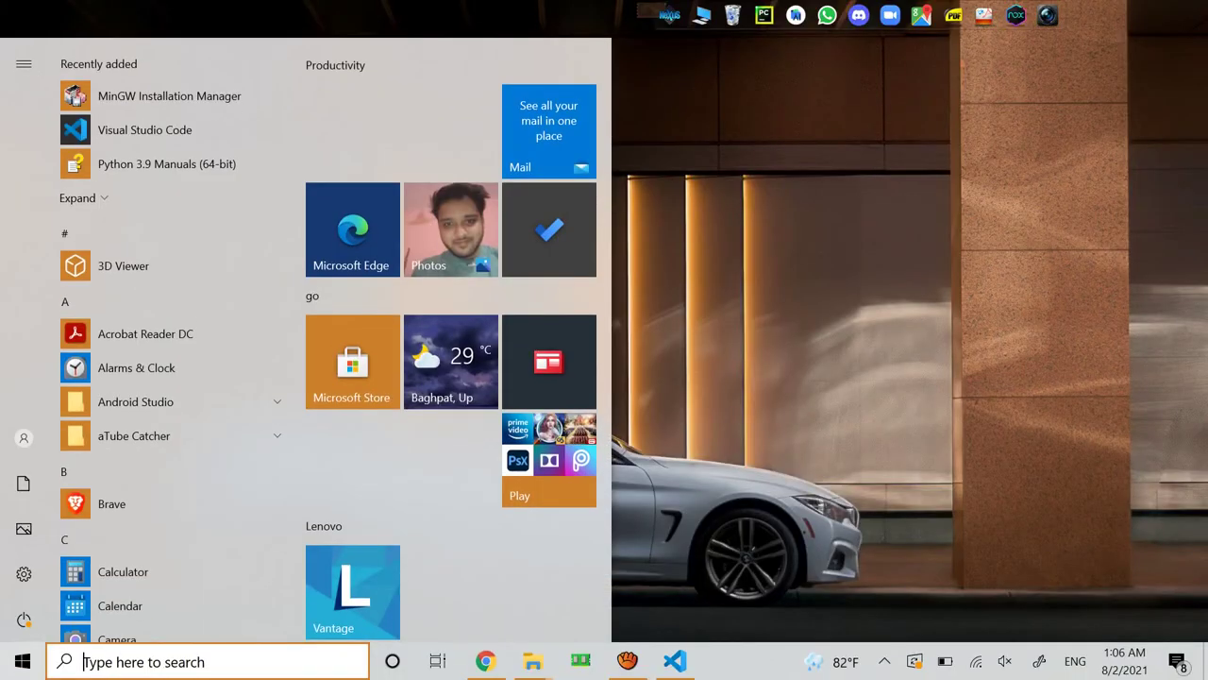
{"action": "type", "text": "con"}
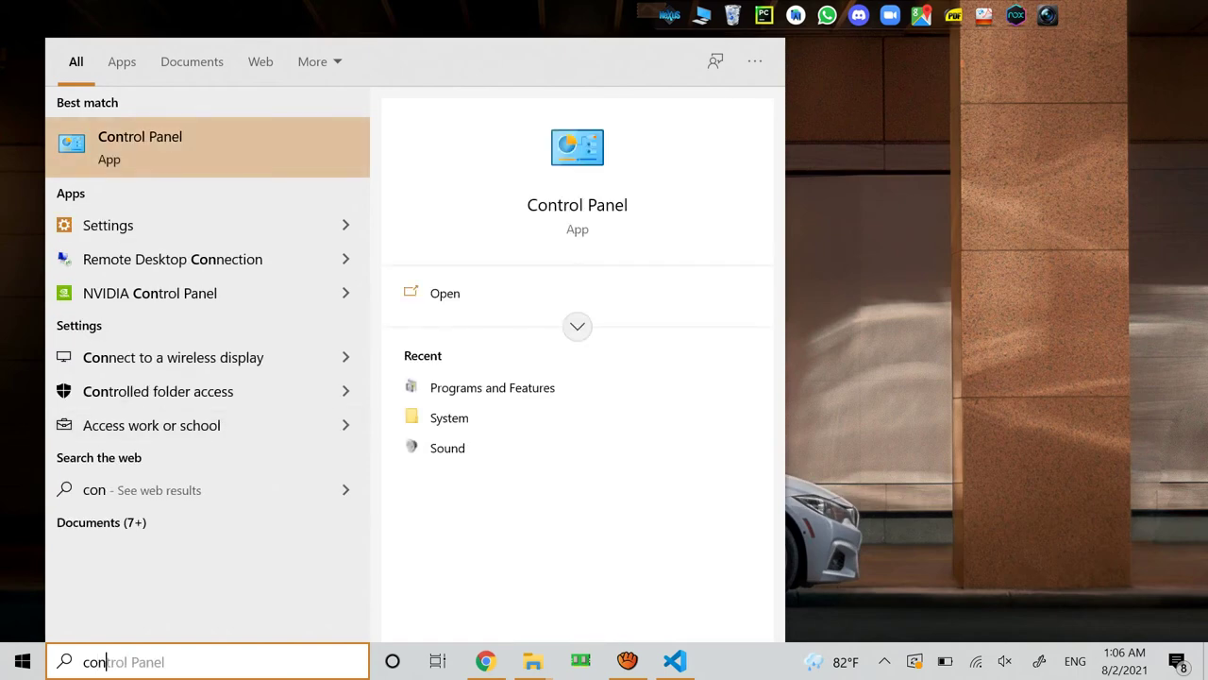
{"action": "key", "text": "Return"}
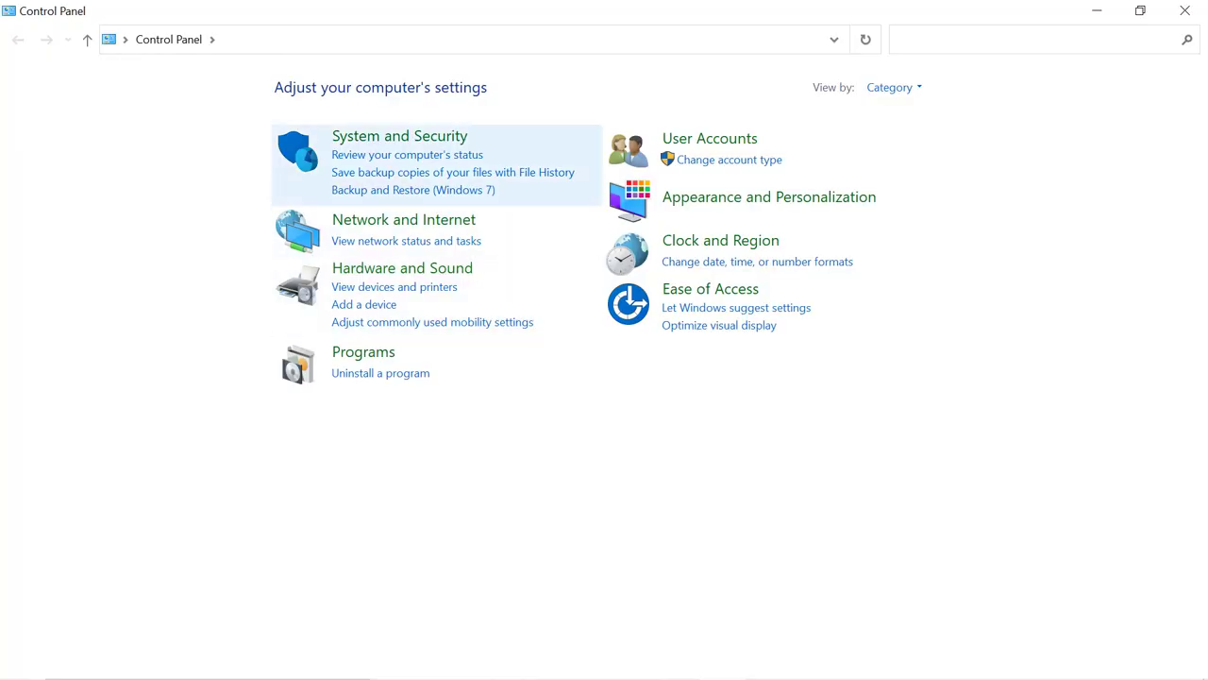
{"action": "left_click", "coordinate": [399, 135]}
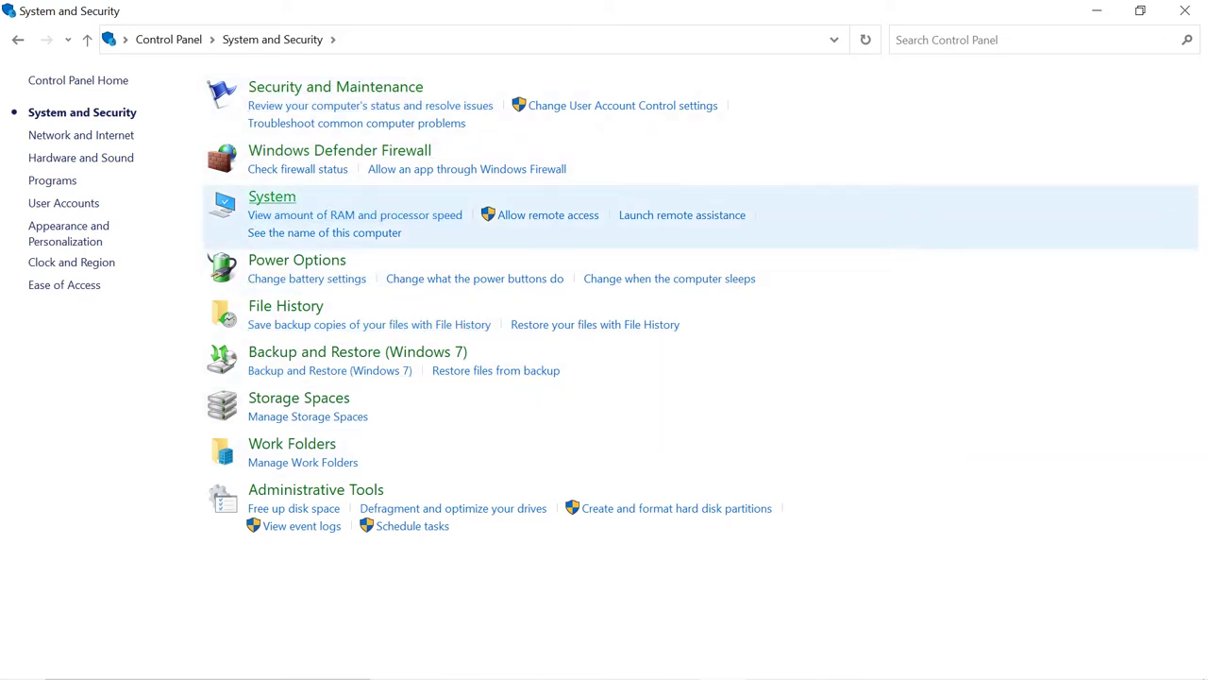
{"action": "left_click", "coordinate": [272, 196]}
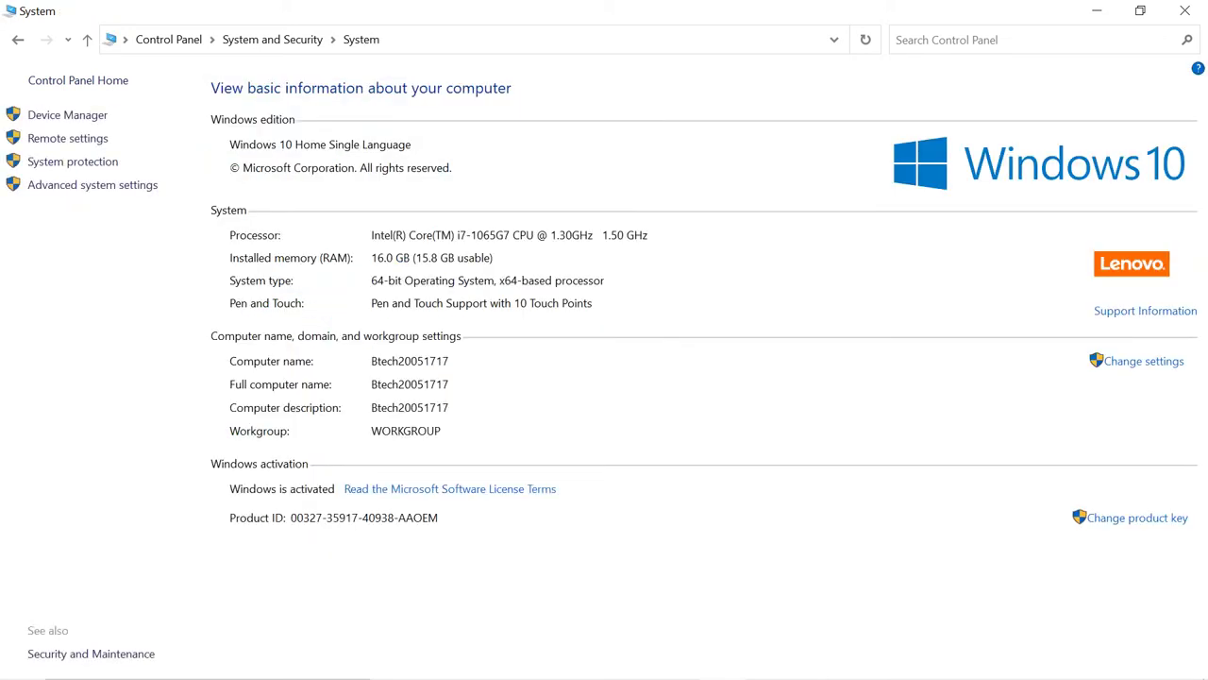
{"action": "left_click", "coordinate": [93, 185]}
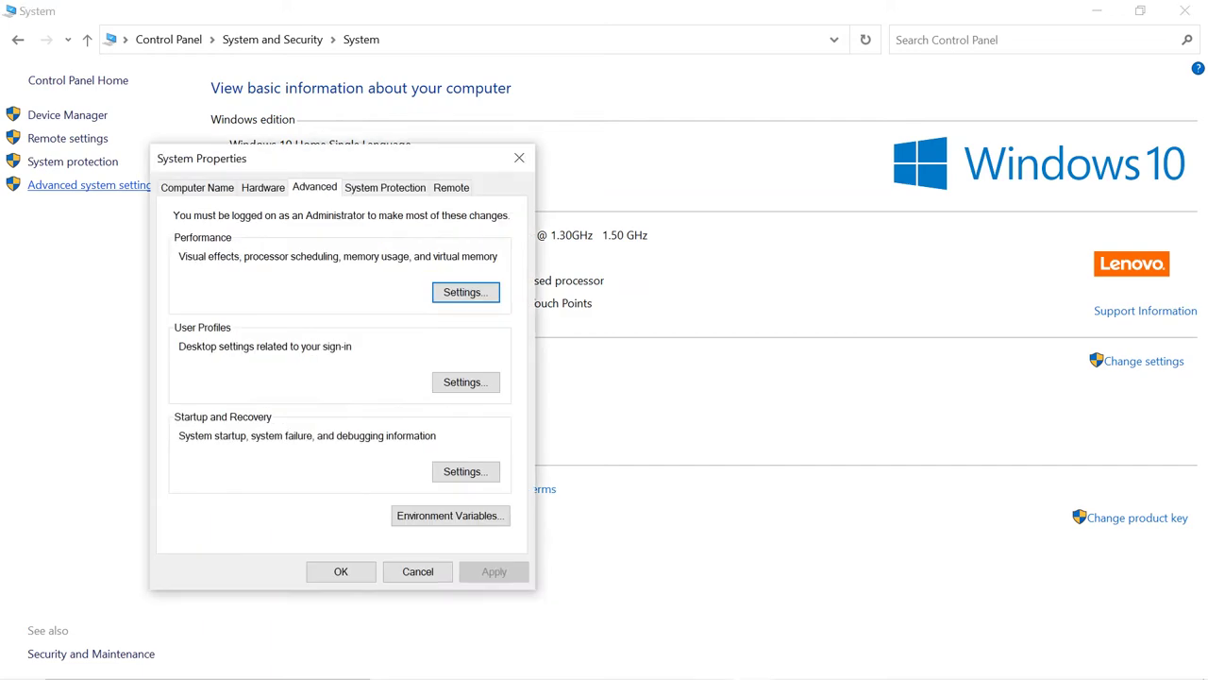
{"action": "left_click", "coordinate": [451, 516]}
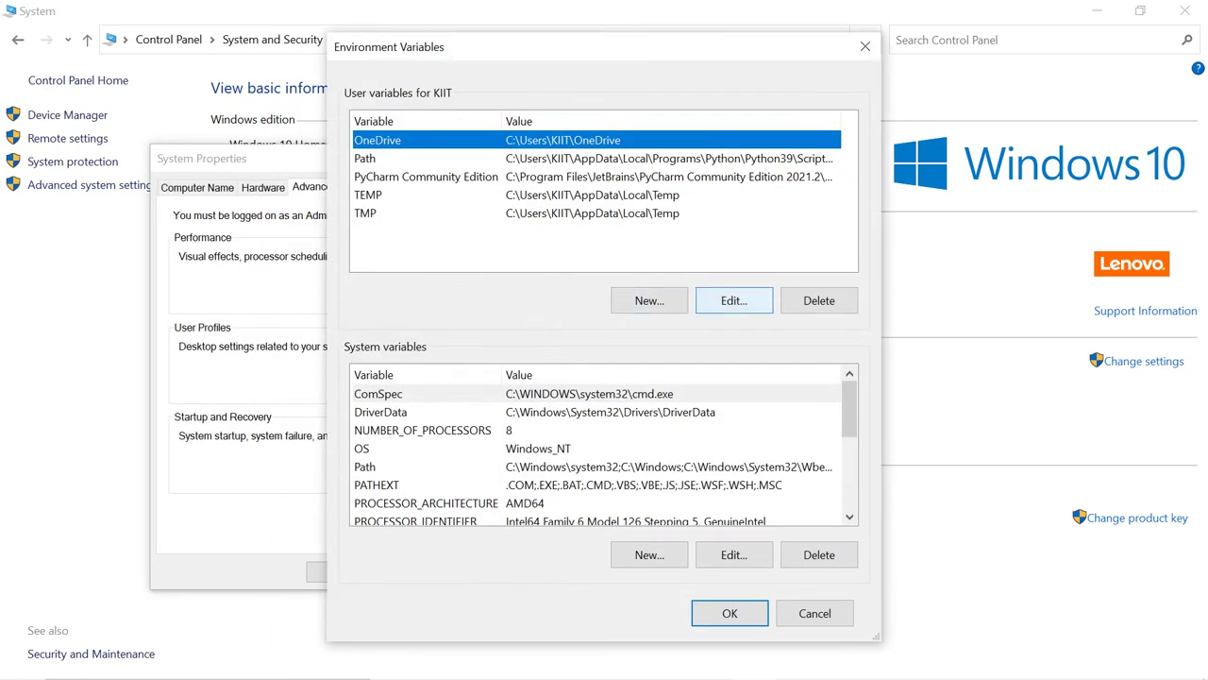
- Add C:\MinGW\bin as a new entry in the system Path variable and save the environment variables
{"action": "scroll", "coordinate": [603, 444], "scroll_direction": "down", "scroll_amount": 3}
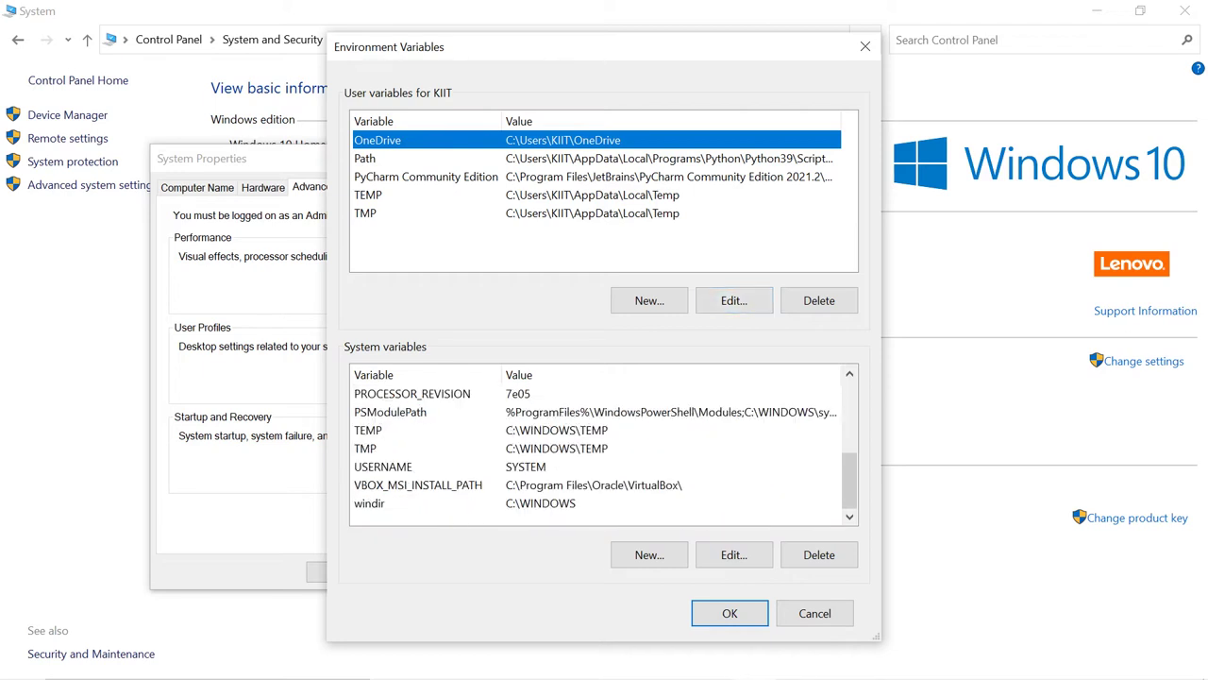
{"action": "scroll", "coordinate": [603, 443], "scroll_direction": "up", "scroll_amount": 3}
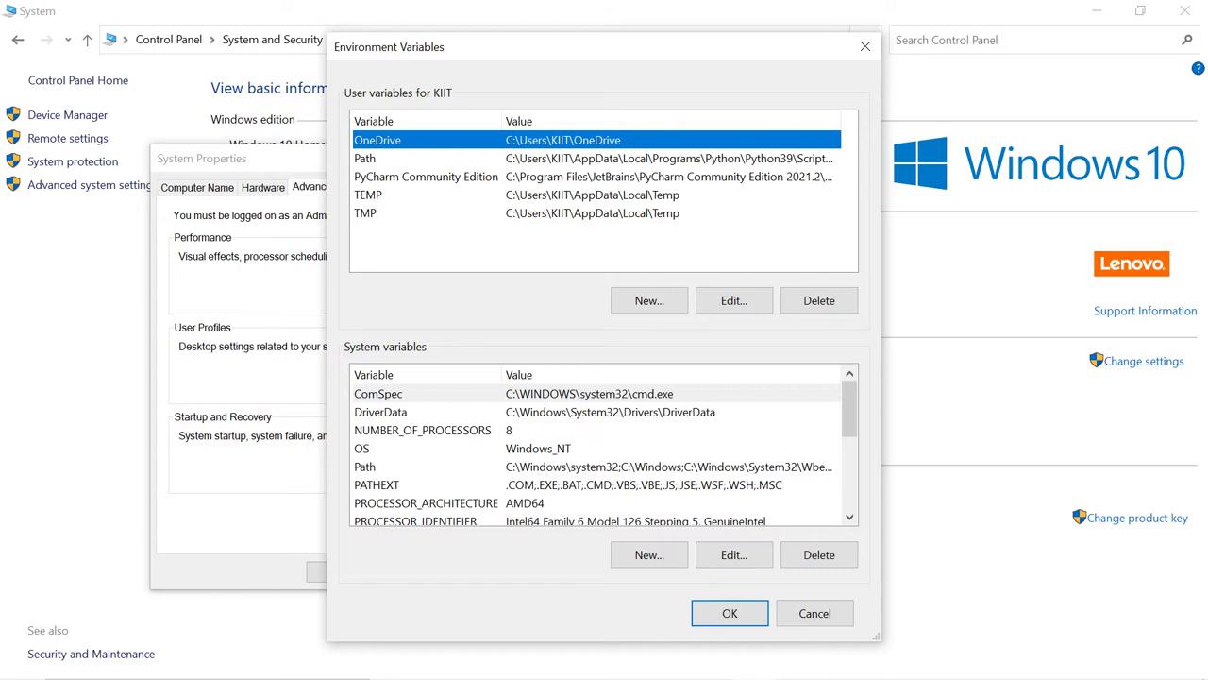
{"action": "left_click", "coordinate": [365, 466]}
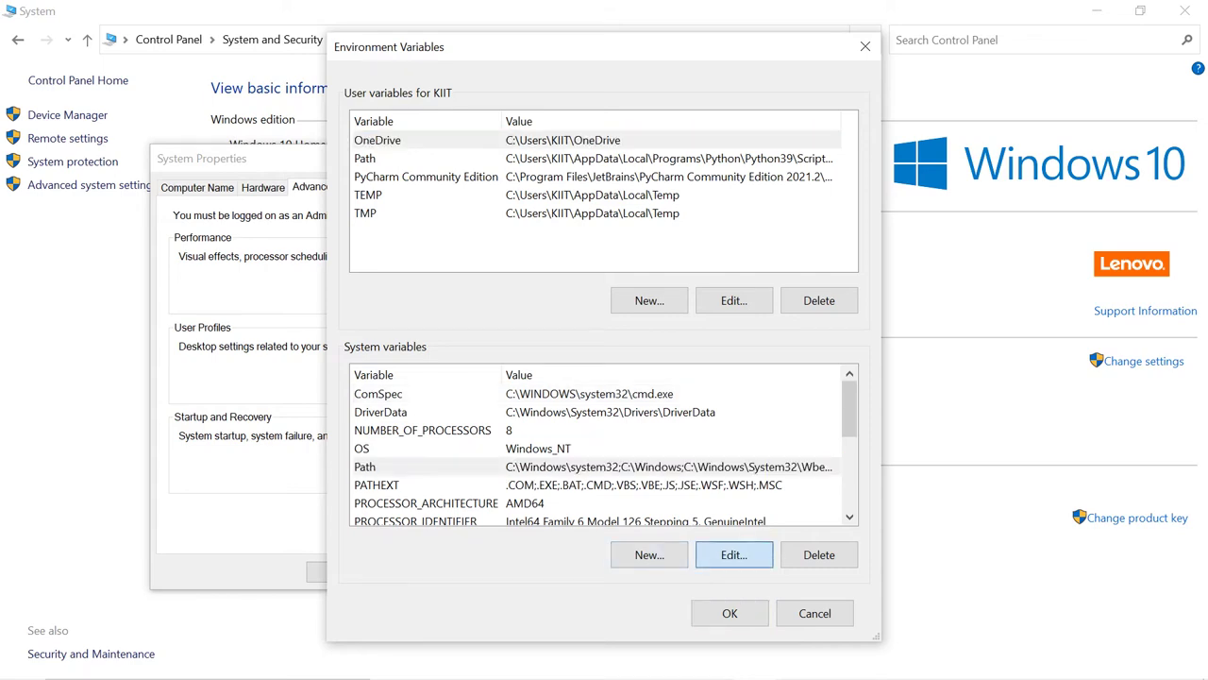
{"action": "left_click", "coordinate": [733, 554]}
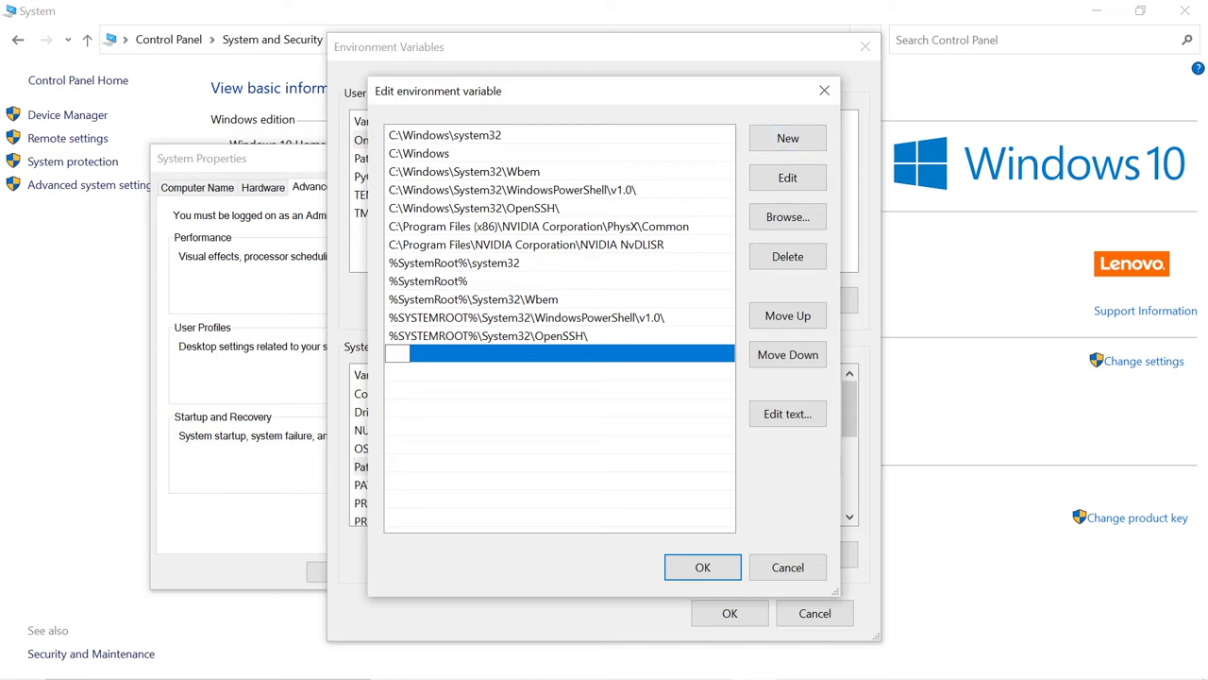
{"action": "key", "text": "ctrl+v"}
{"action": "key", "text": "Return"}
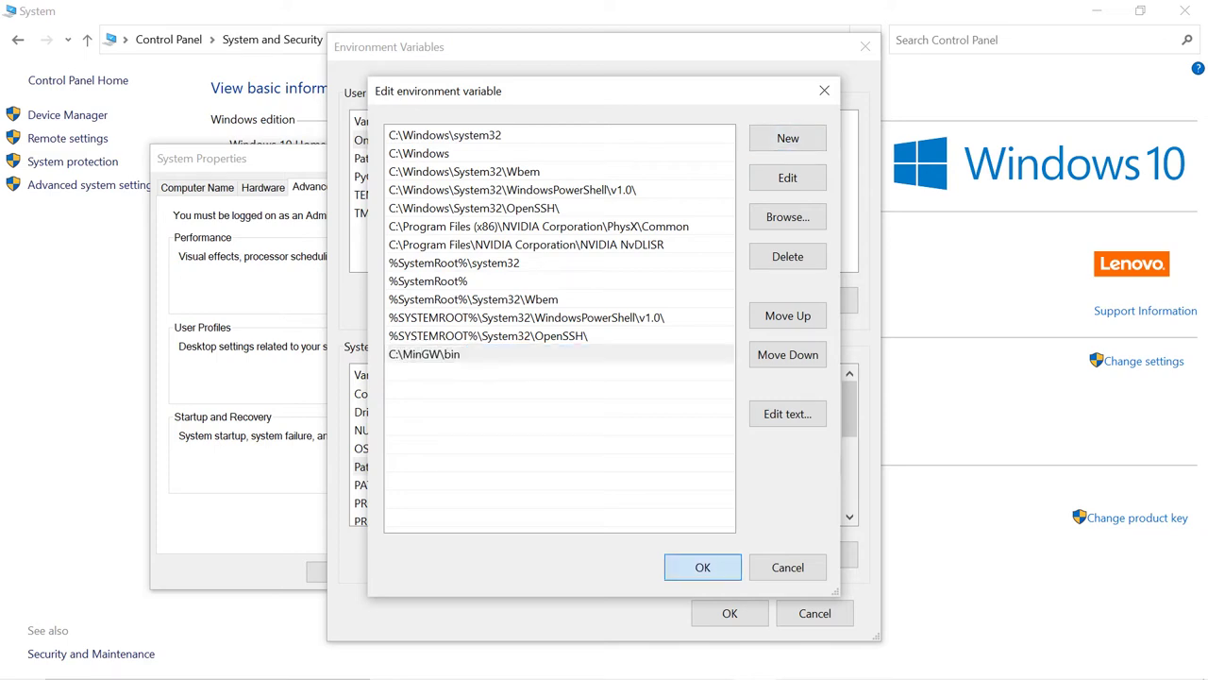
{"action": "key", "text": "Return"}
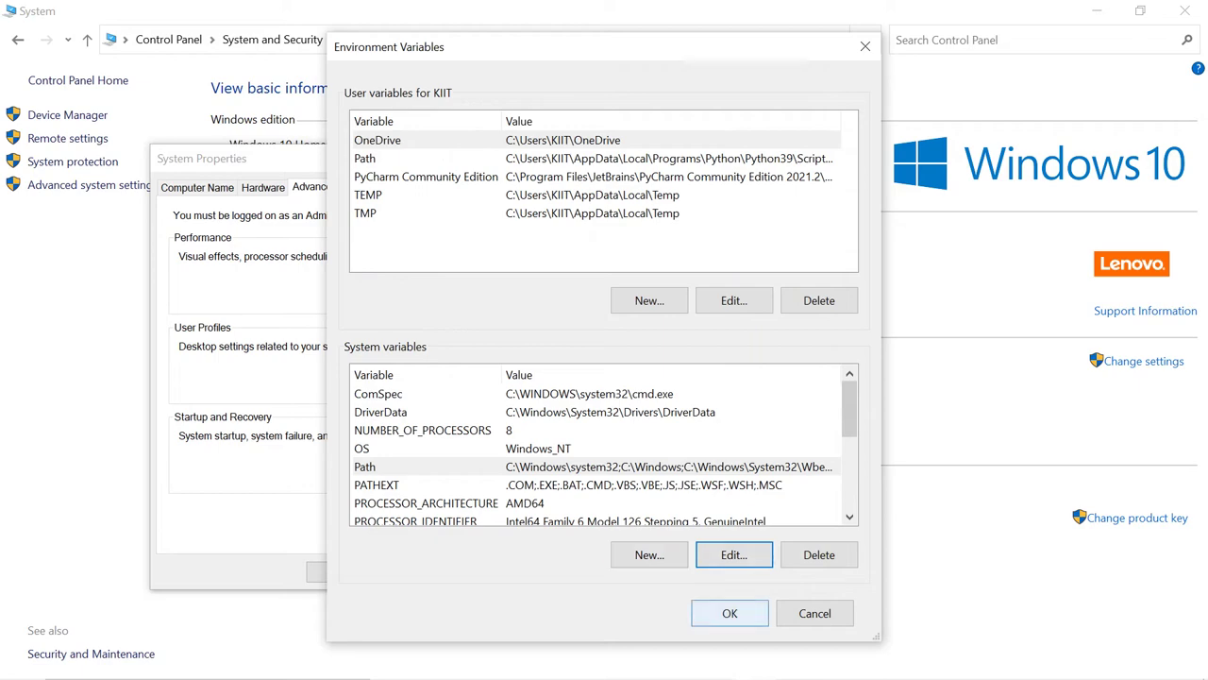
{"action": "left_click", "coordinate": [730, 612]}
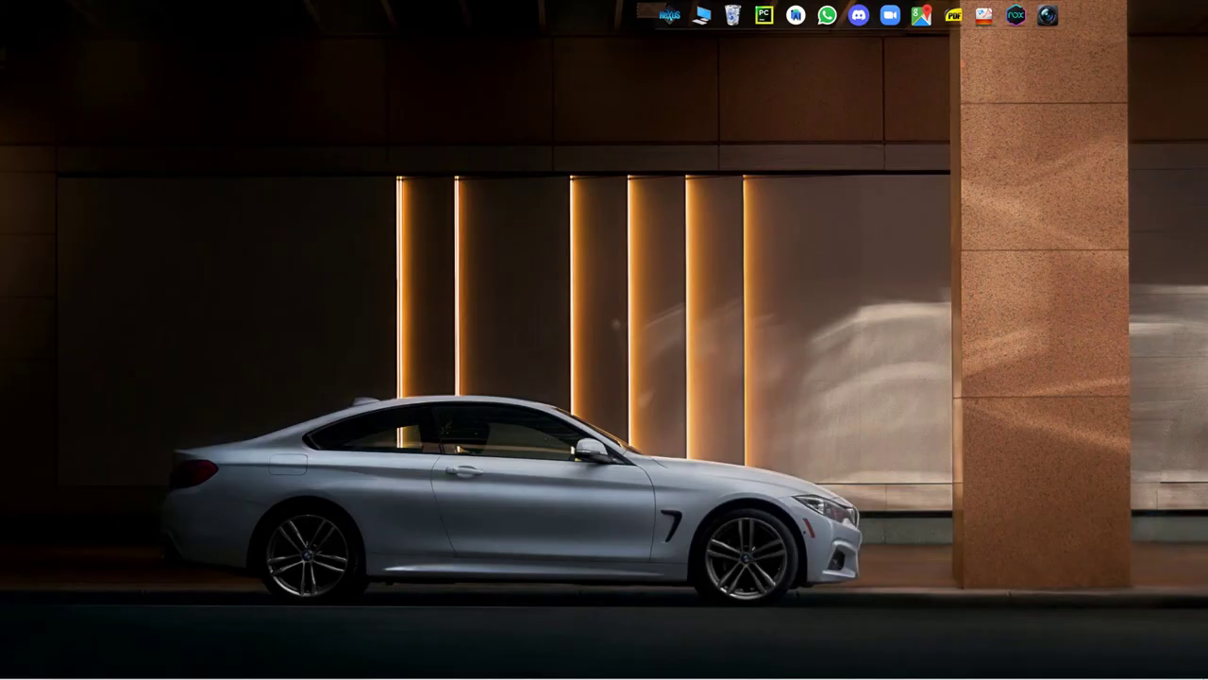
- Refresh the desktop and open Command Prompt
{"action": "right_click", "coordinate": [6, 179]}
{"action": "left_click", "coordinate": [38, 232]}
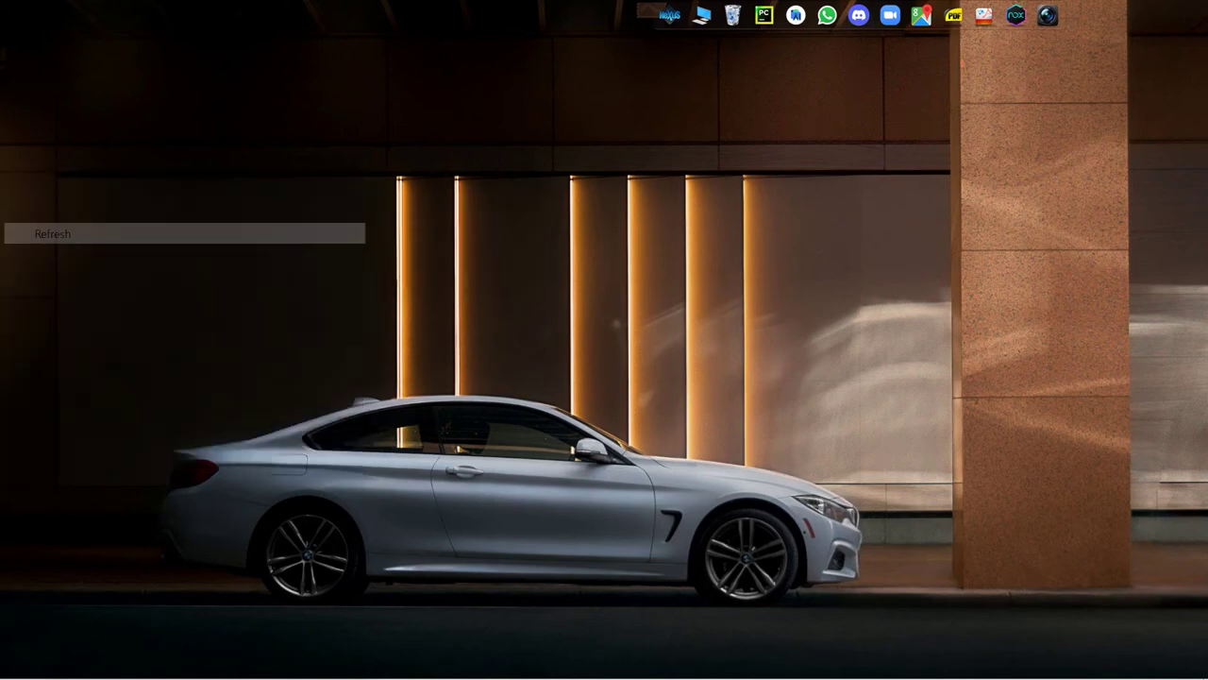
{"action": "left_click", "coordinate": [22, 661]}
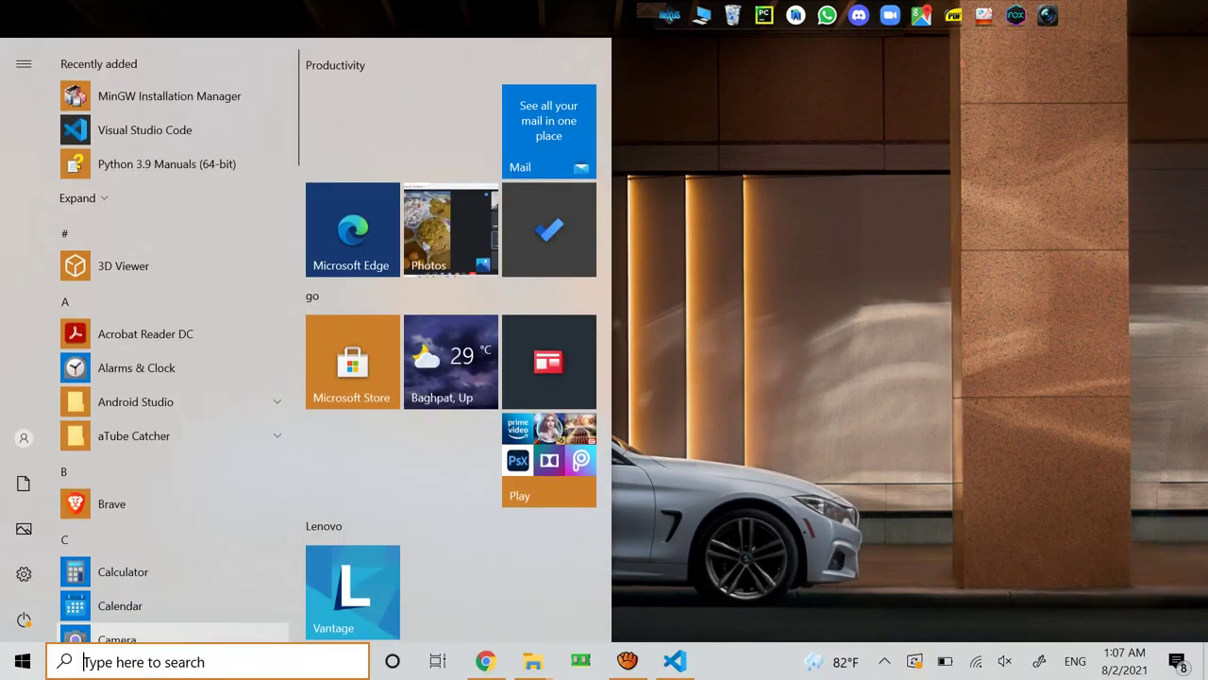
{"action": "type", "text": "com"}
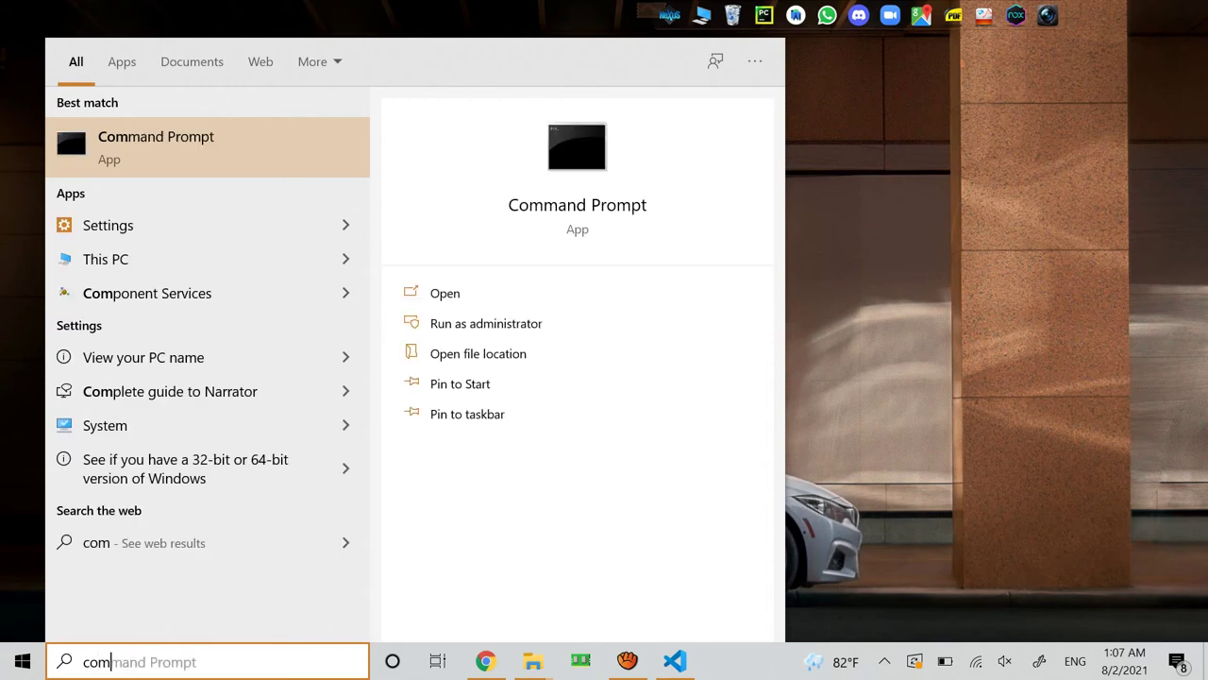
{"action": "left_click", "coordinate": [68, 116]}
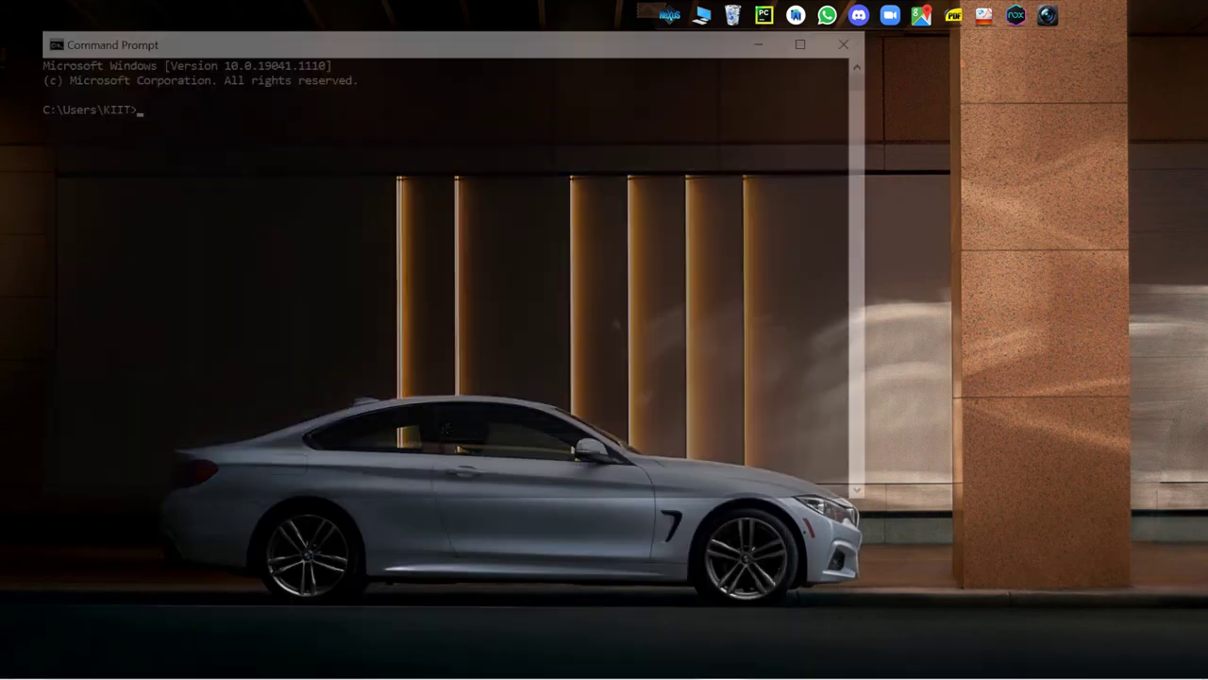
- Check the installed GCC version by running gcc --version, and close Command Prompt
{"action": "type", "text": "gc"}
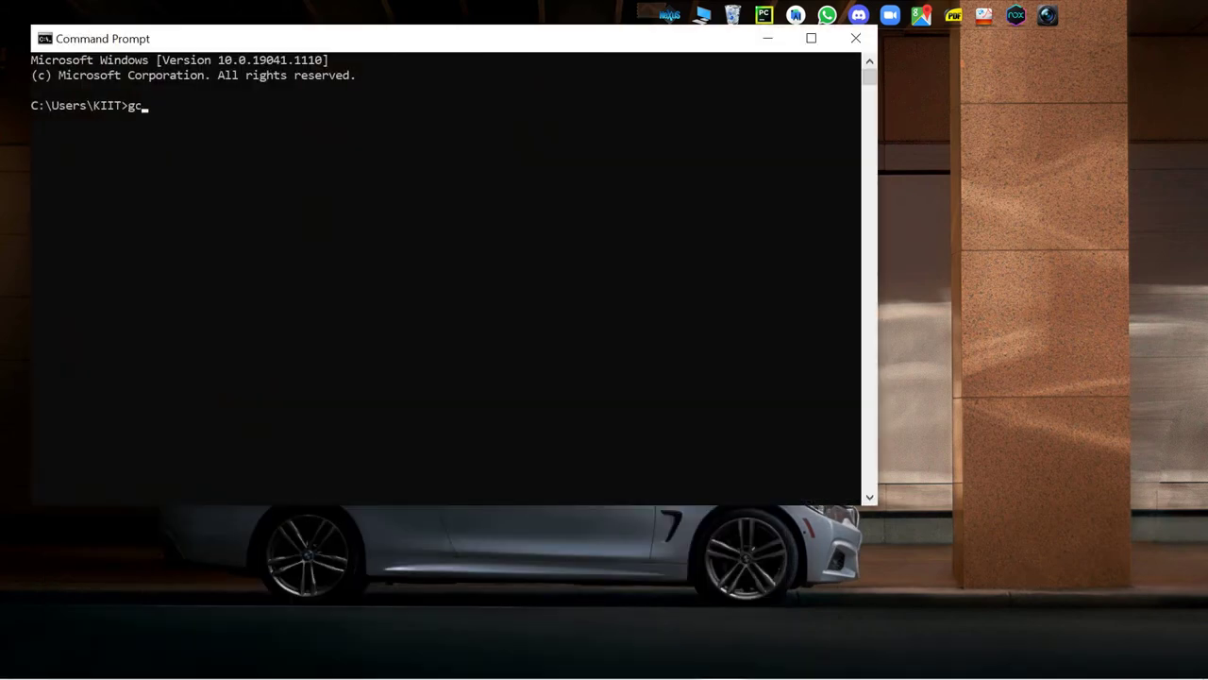
{"action": "type", "text": "c -- "}
{"action": "type", "text": "ersion"}
{"action": "key", "text": "Return"}
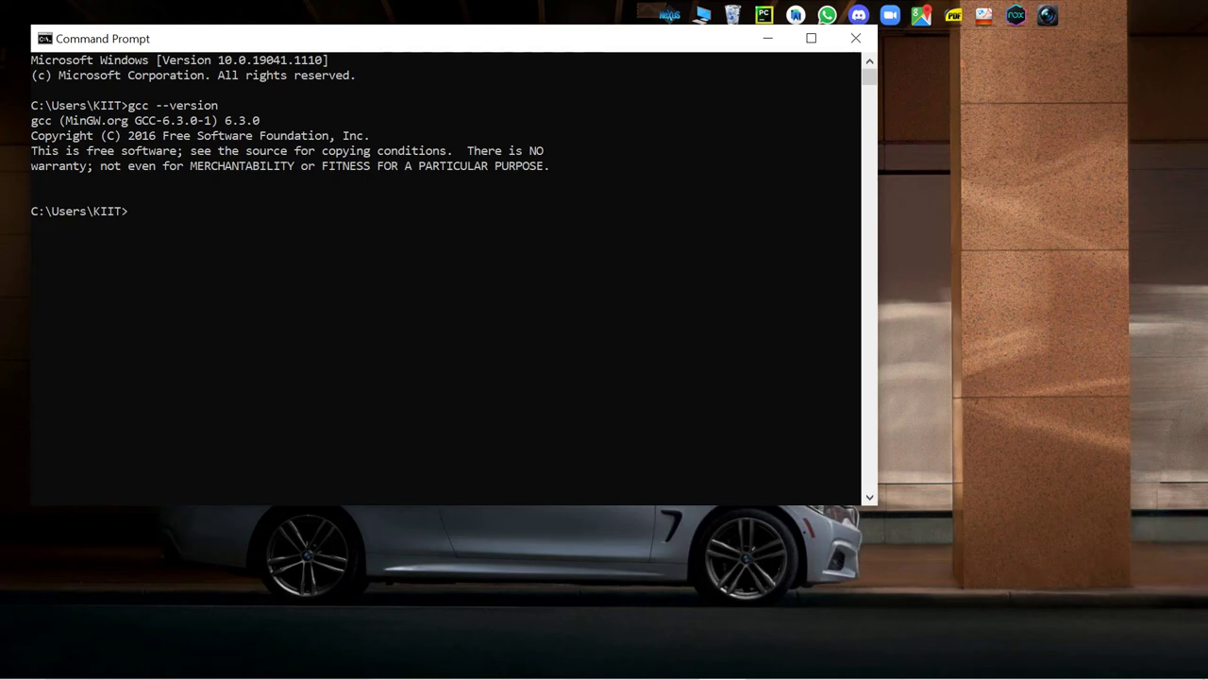
{"action": "left_click_drag", "start_coordinate": [231, 271], "coordinate": [60, 120]}
{"action": "left_click", "coordinate": [283, 286]}
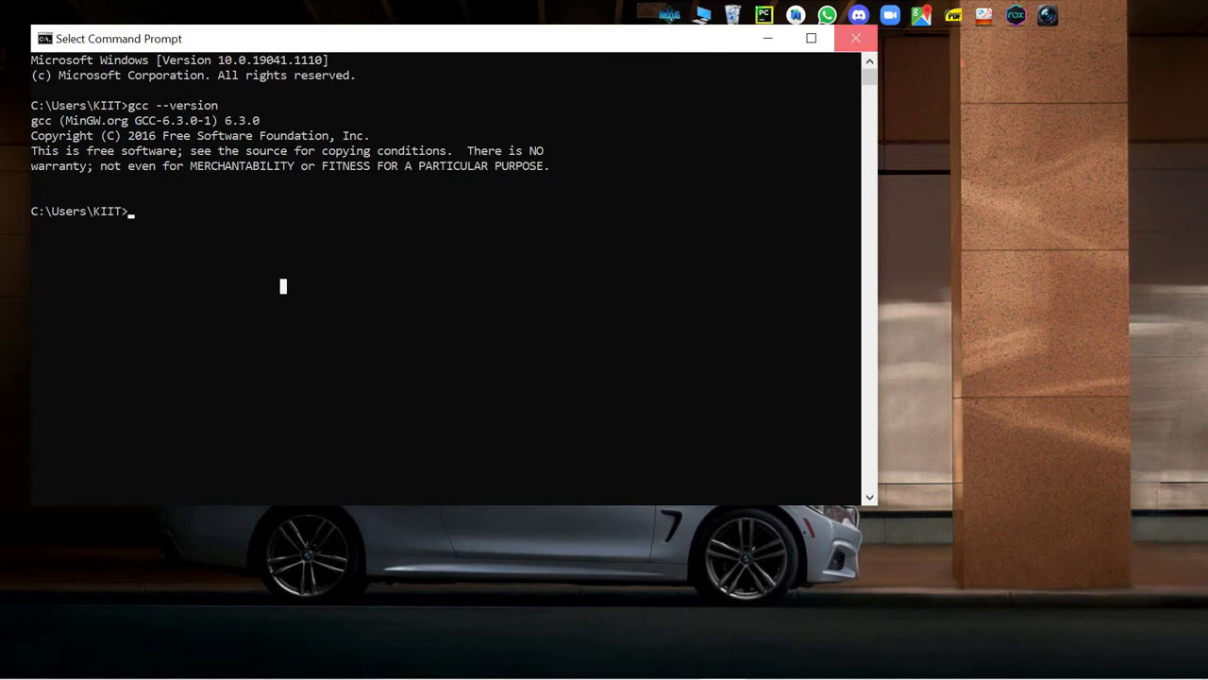
{"action": "key", "text": "alt+F4"}
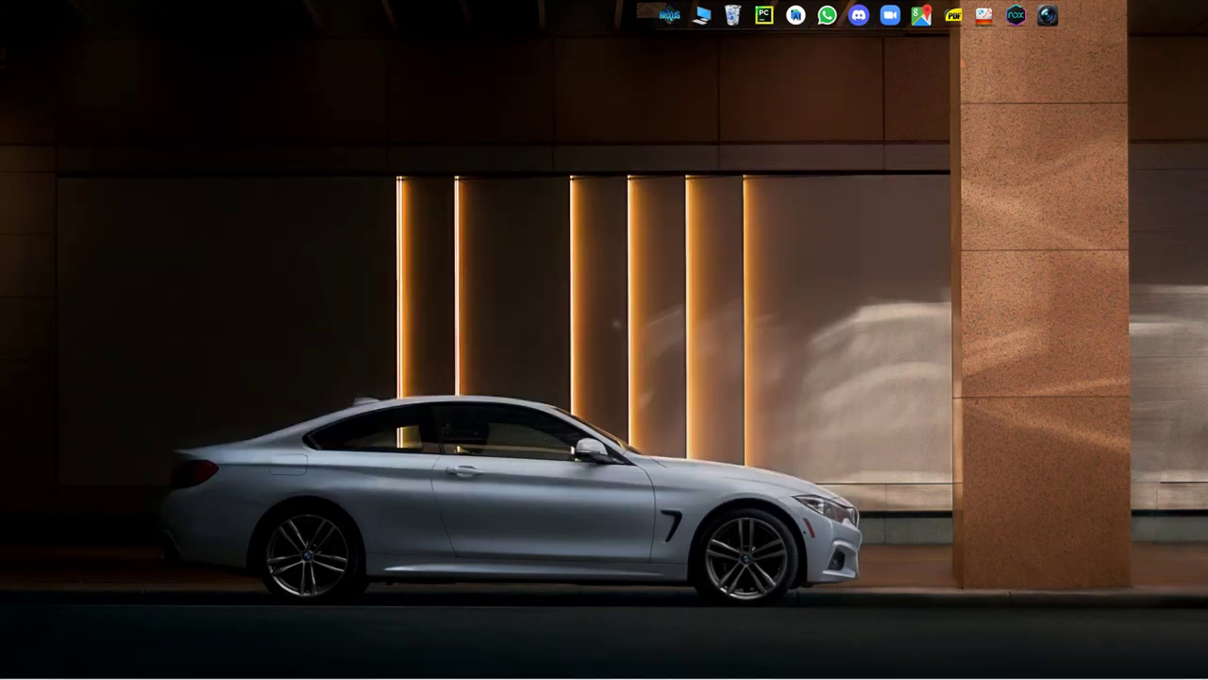
- Launch Visual Studio Code and show its Extensions view
{"action": "key", "text": "super"}
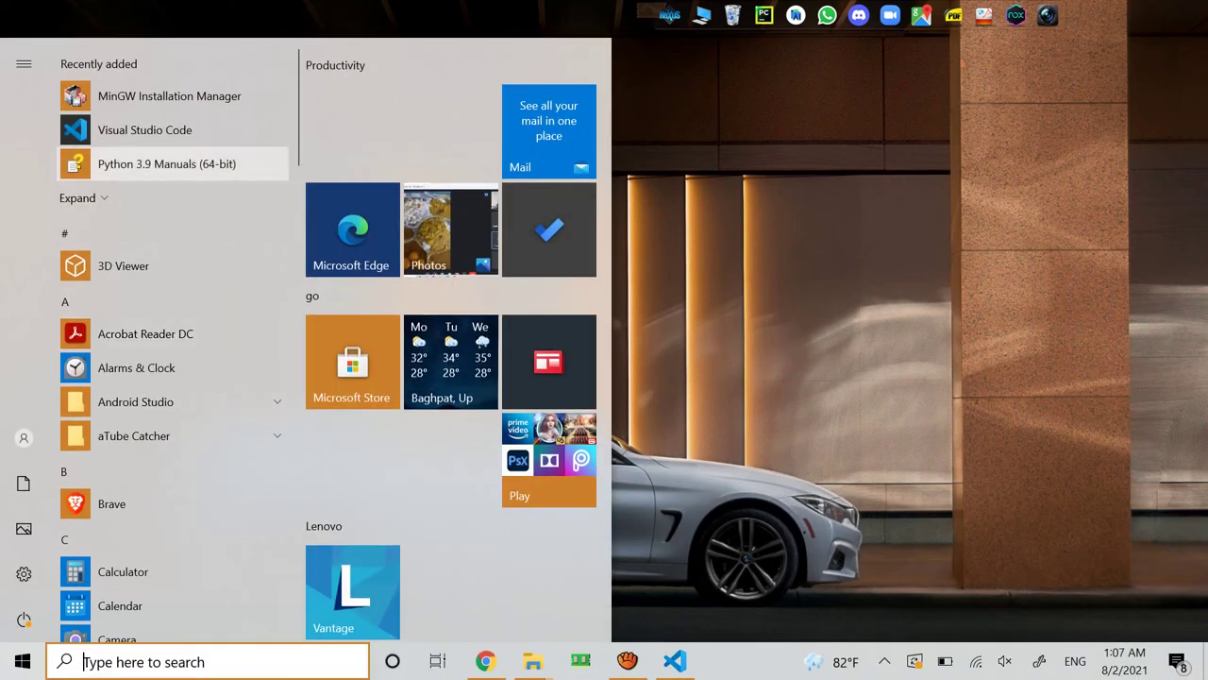
{"action": "left_click", "coordinate": [144, 130]}
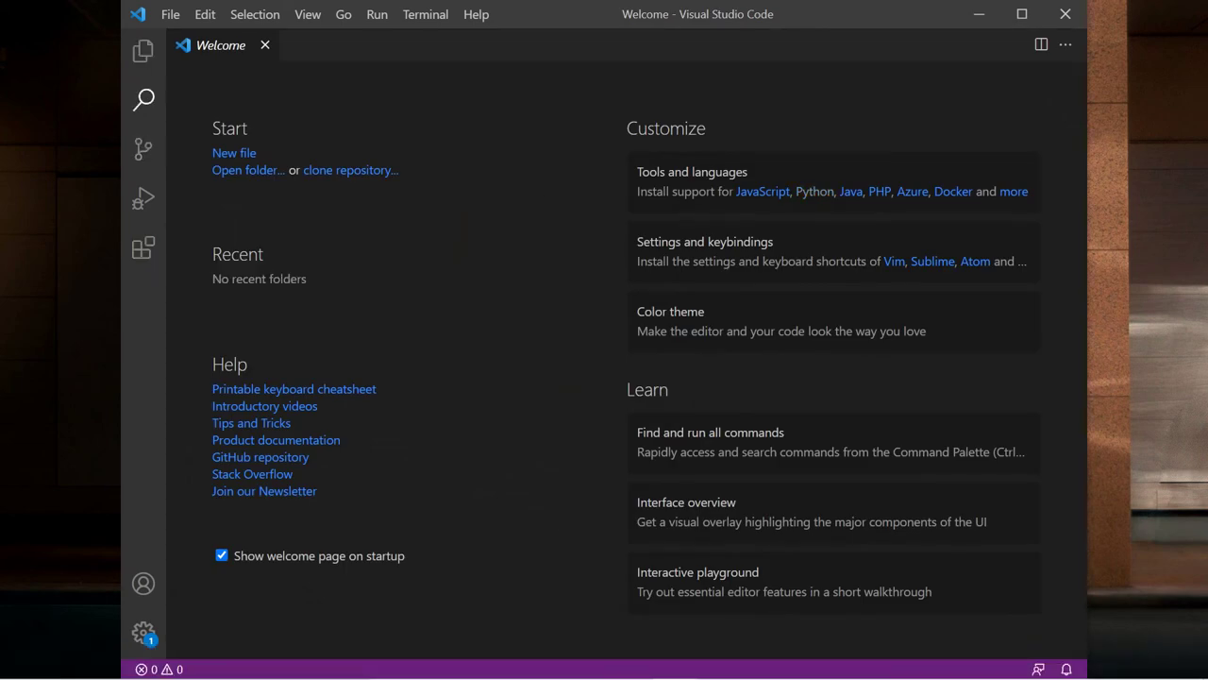
{"action": "left_click", "coordinate": [143, 98]}
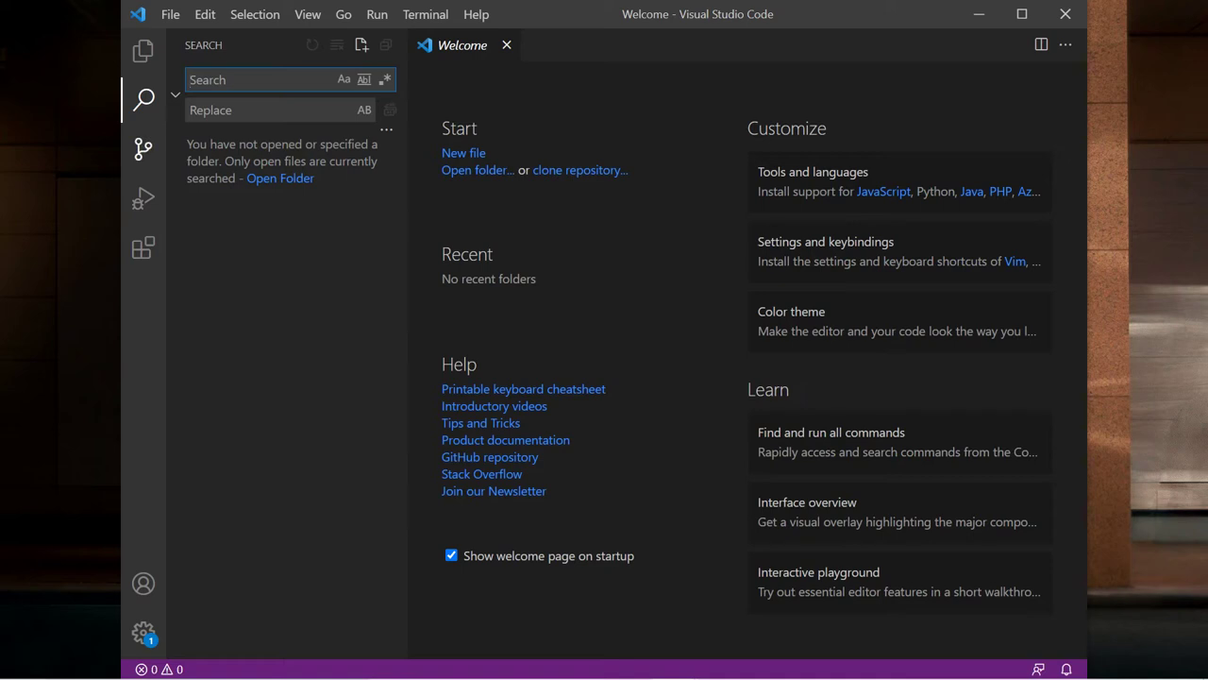
{"action": "key", "text": "ctrl+shift+g"}
{"action": "key", "text": "ctrl+shift+d"}
{"action": "key", "text": "ctrl+shift+x"}
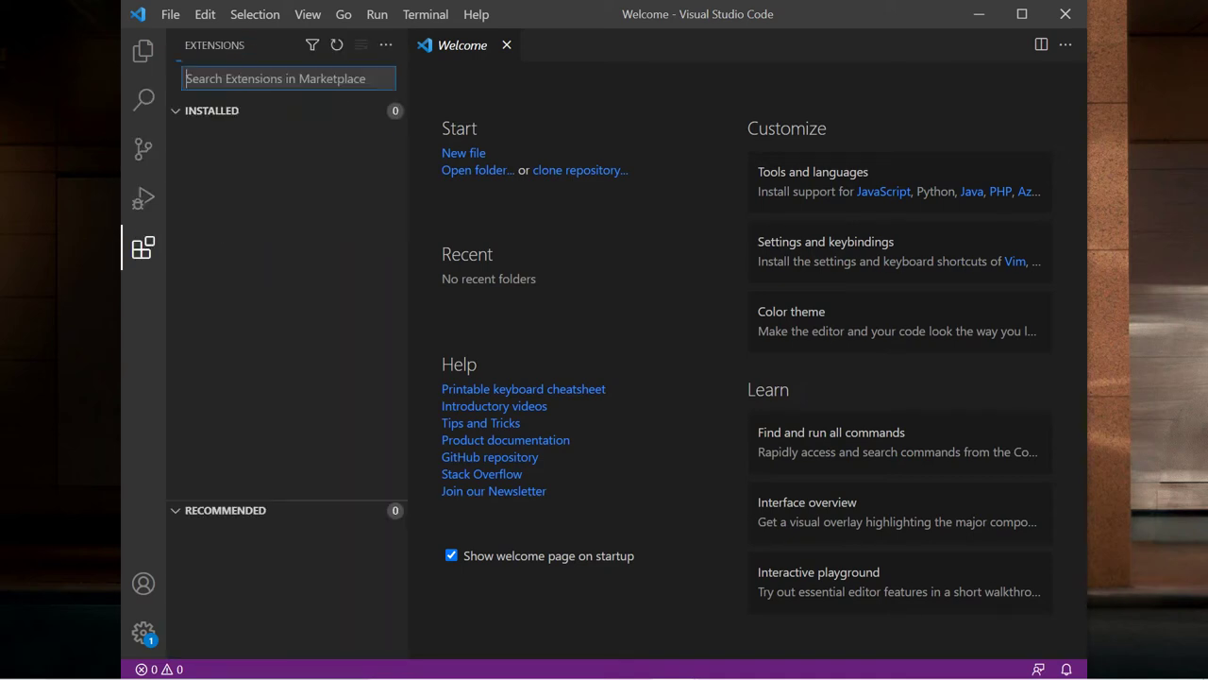
- Find and install Microsoft's C/C++ extension from the marketplace, and maximize the Visual Studio Code window
{"action": "type", "text": "c"}
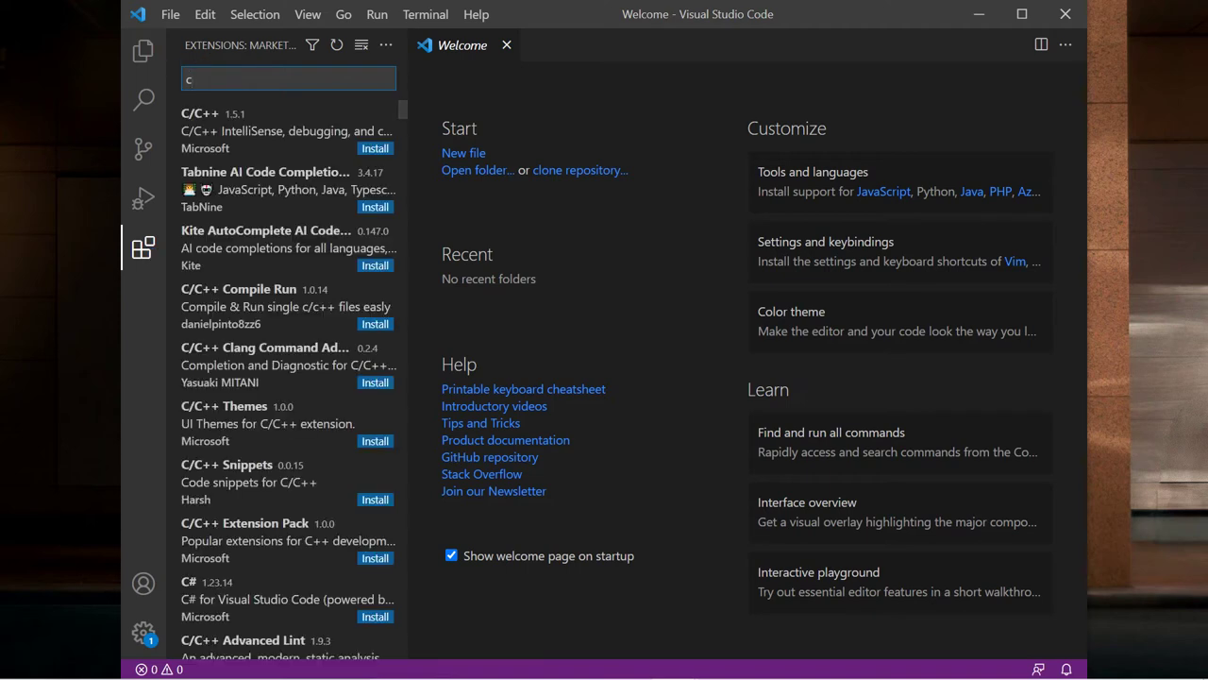
{"action": "left_click", "coordinate": [283, 131]}
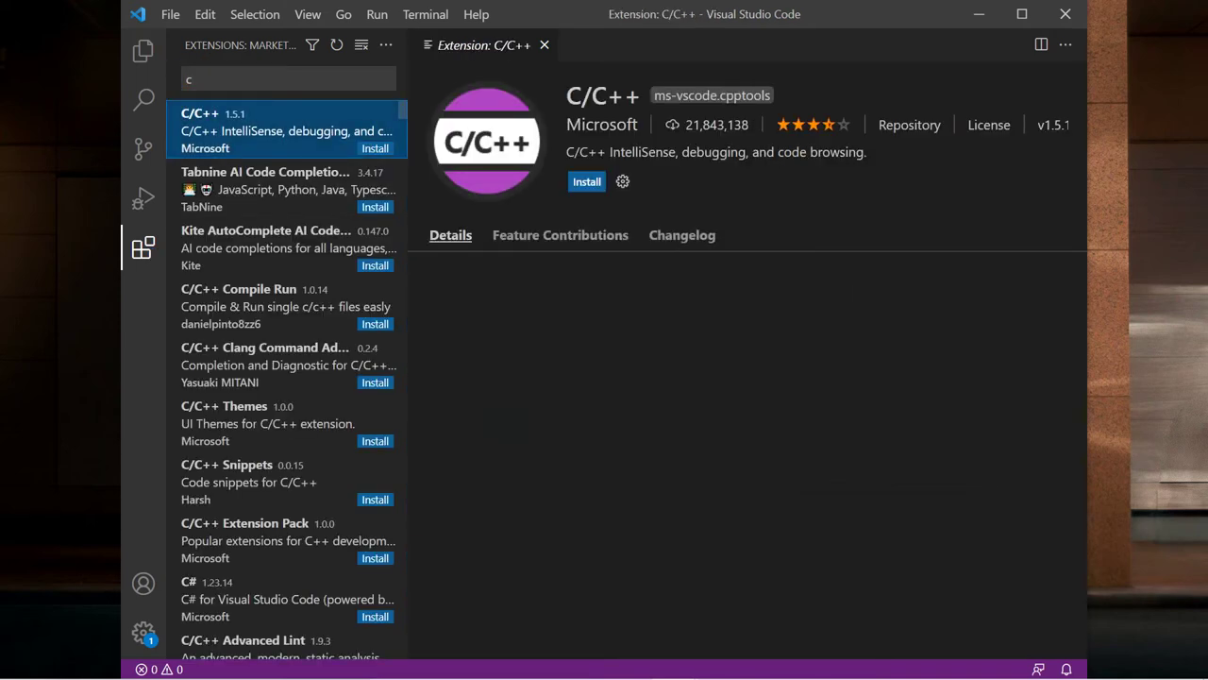
{"action": "left_click", "coordinate": [586, 181]}
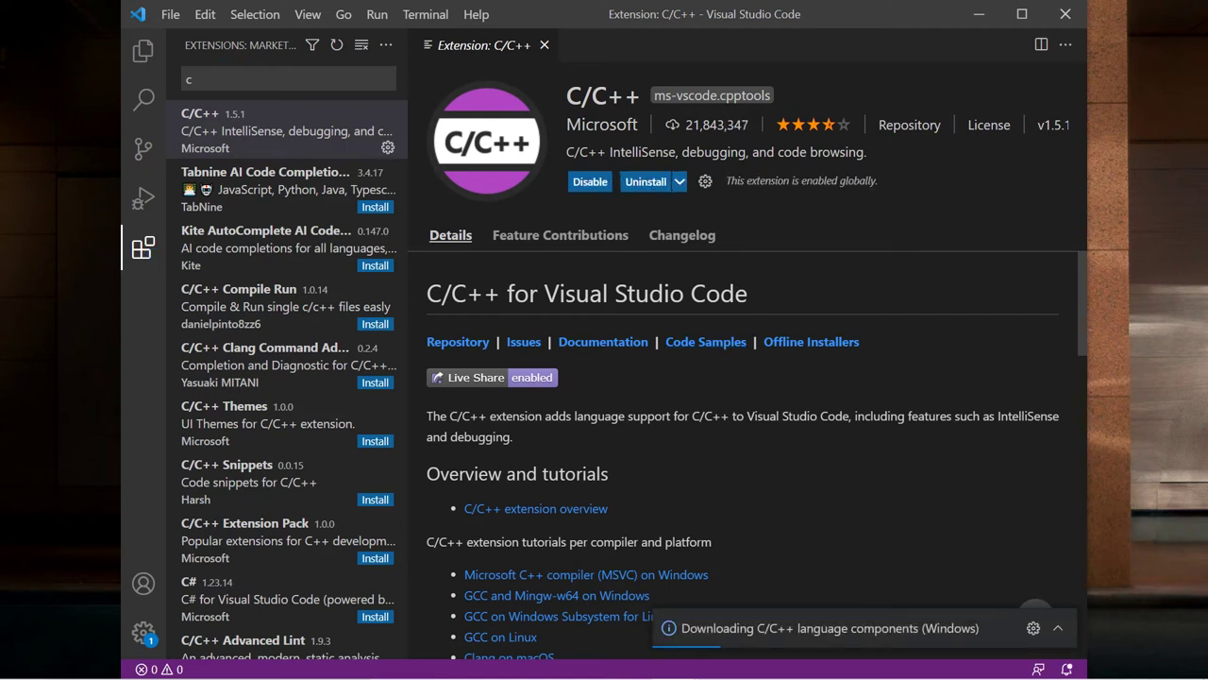
{"action": "left_click", "coordinate": [1021, 14]}
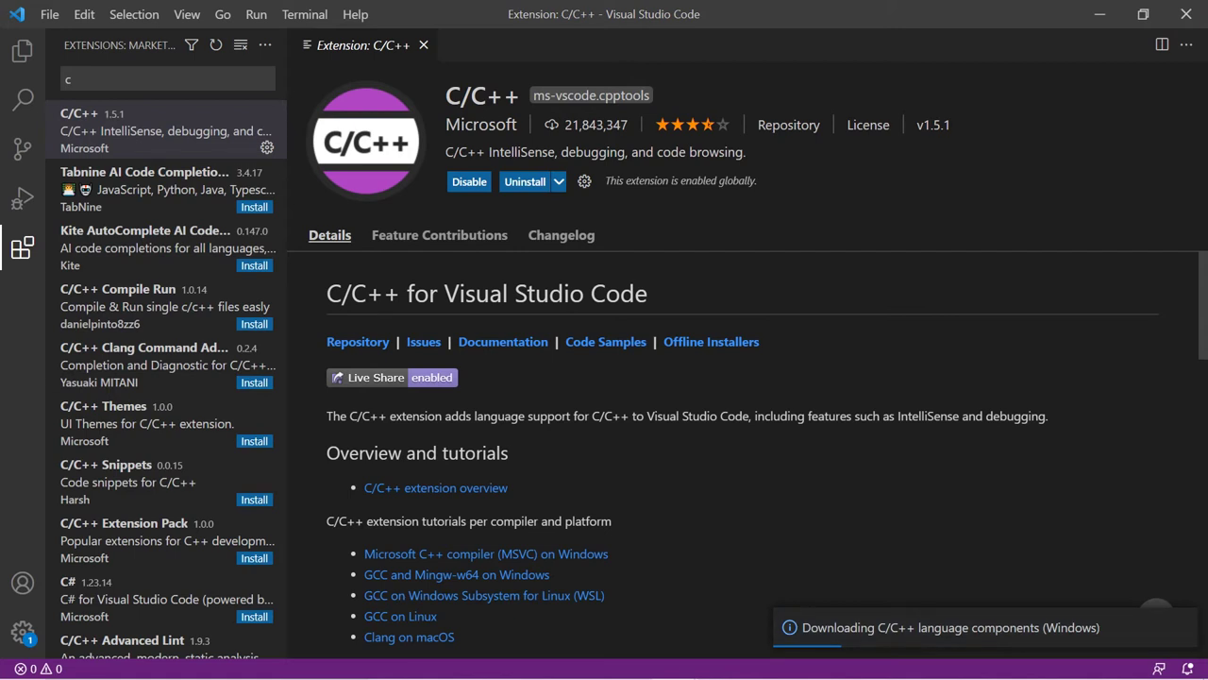
- Search the extension marketplace for "code runner" and install the Code Runner extension
{"action": "left_click", "coordinate": [67, 80]}
{"action": "key", "text": "BackSpace"}
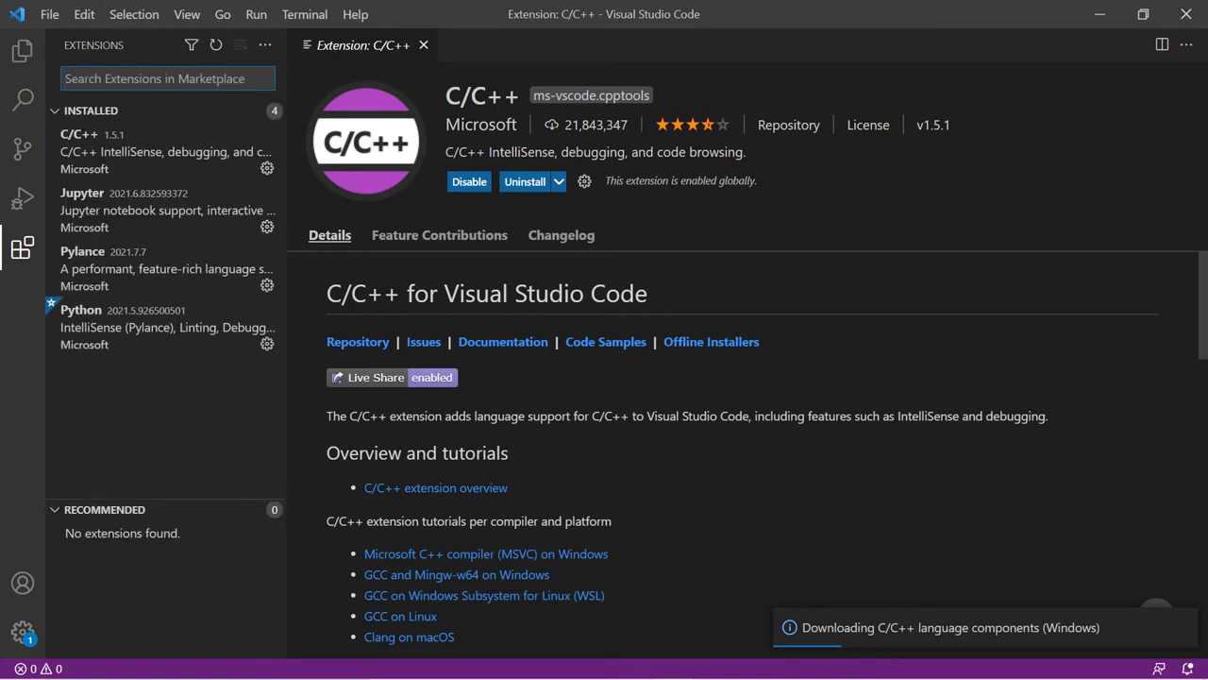
{"action": "type", "text": "code "}
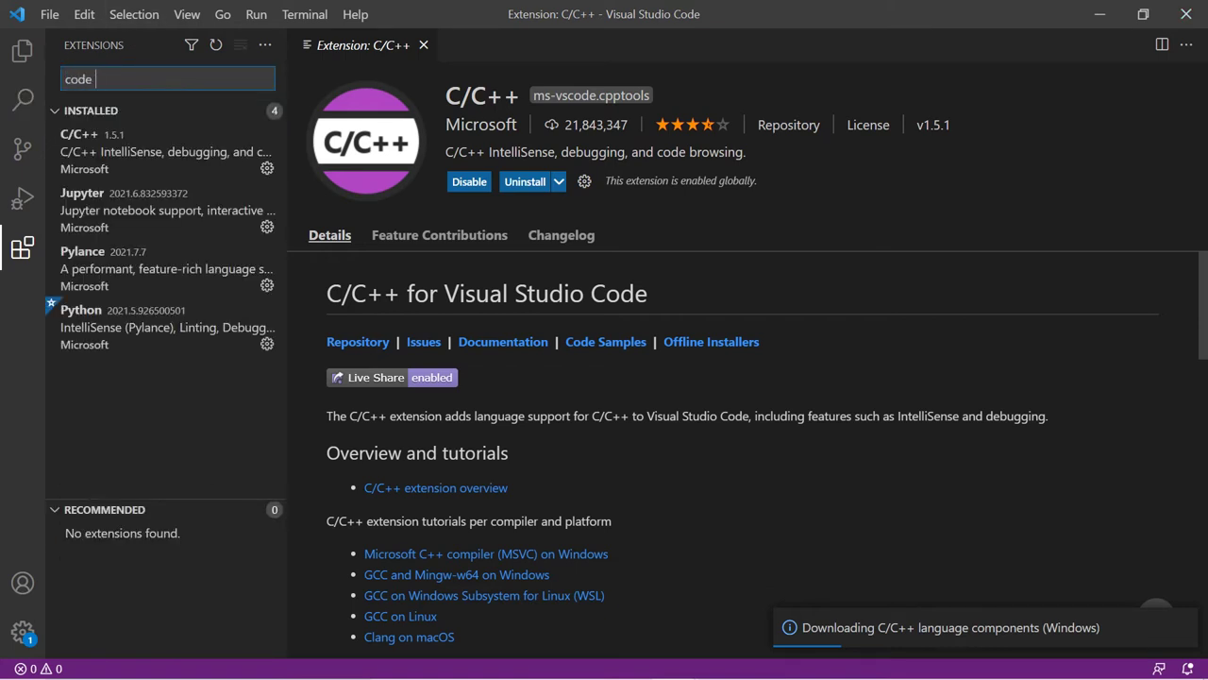
{"action": "type", "text": "runner"}
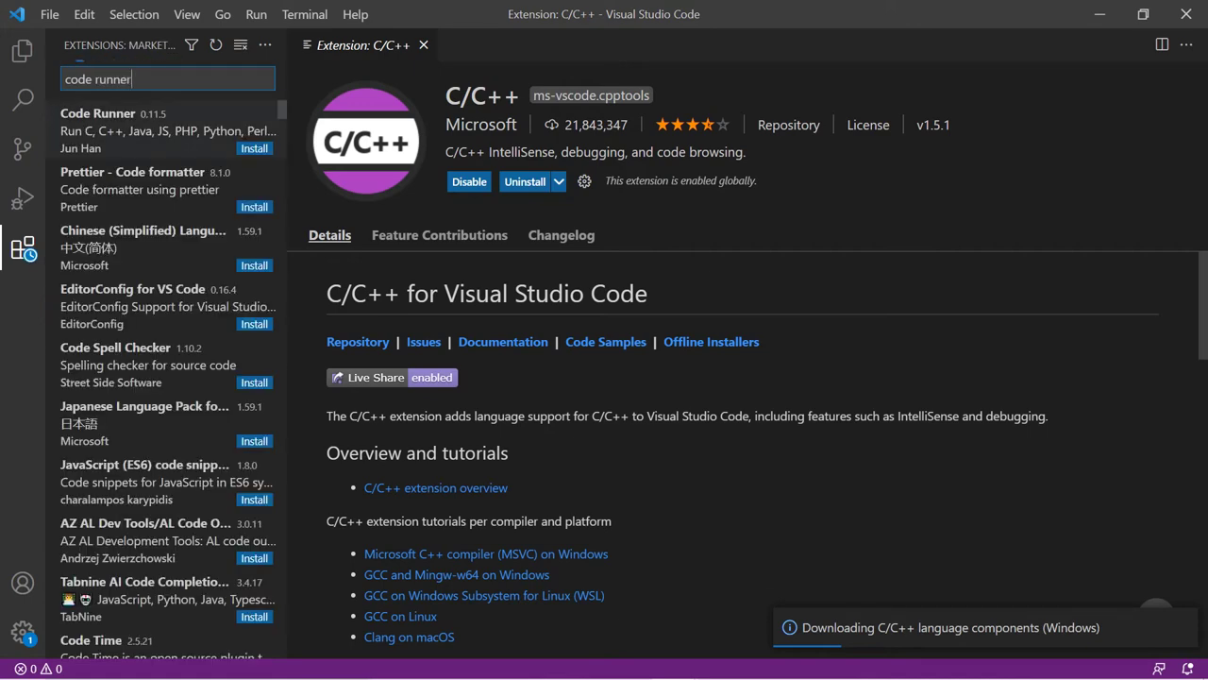
{"action": "left_click", "coordinate": [141, 122]}
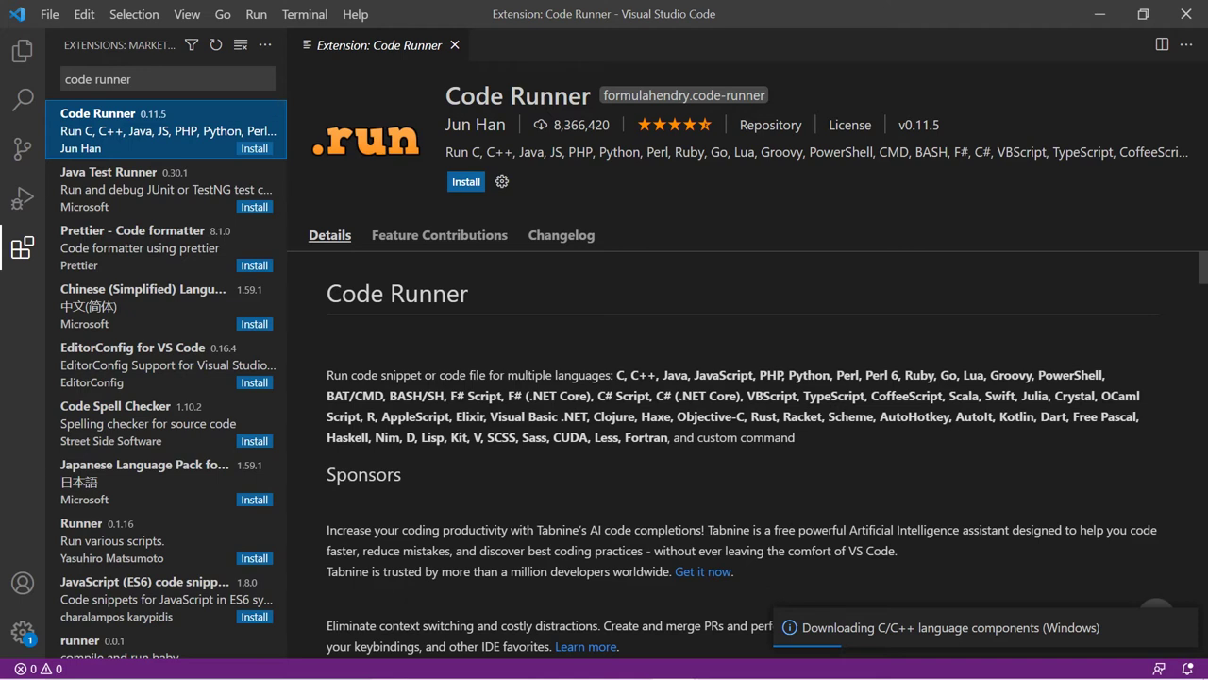
{"action": "left_click", "coordinate": [466, 182]}
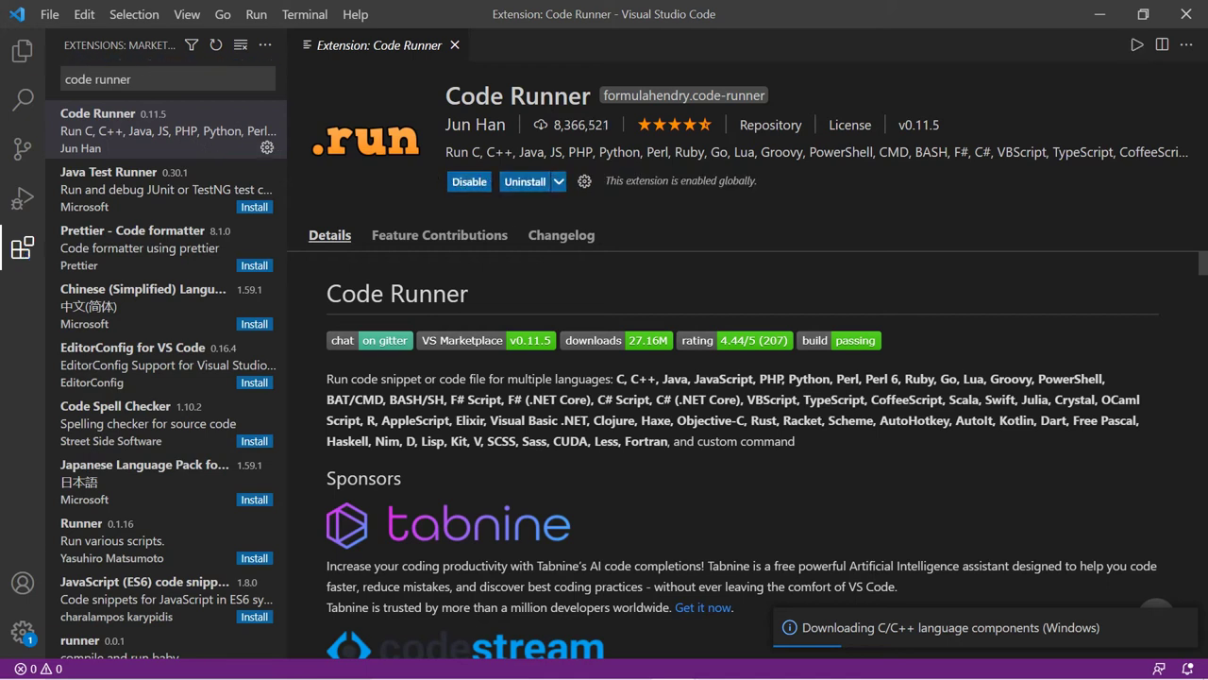
{"action": "left_click", "coordinate": [627, 661]}
{"action": "left_click", "coordinate": [626, 661]}
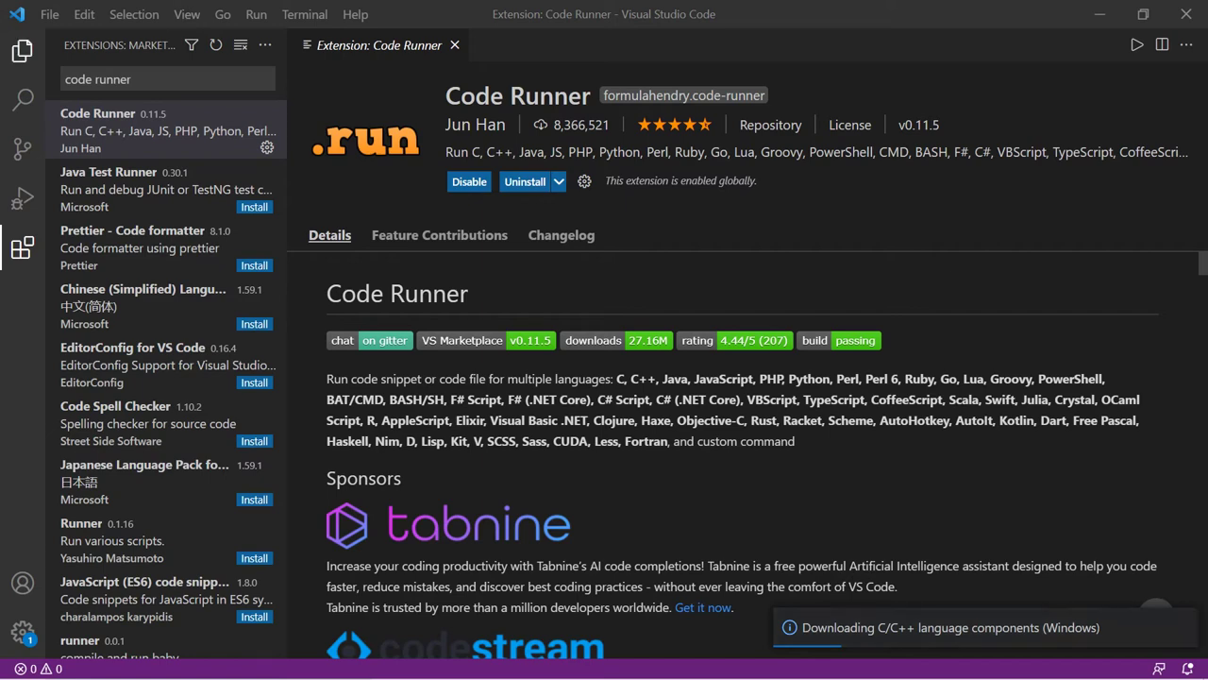
{"action": "left_click", "coordinate": [627, 661]}
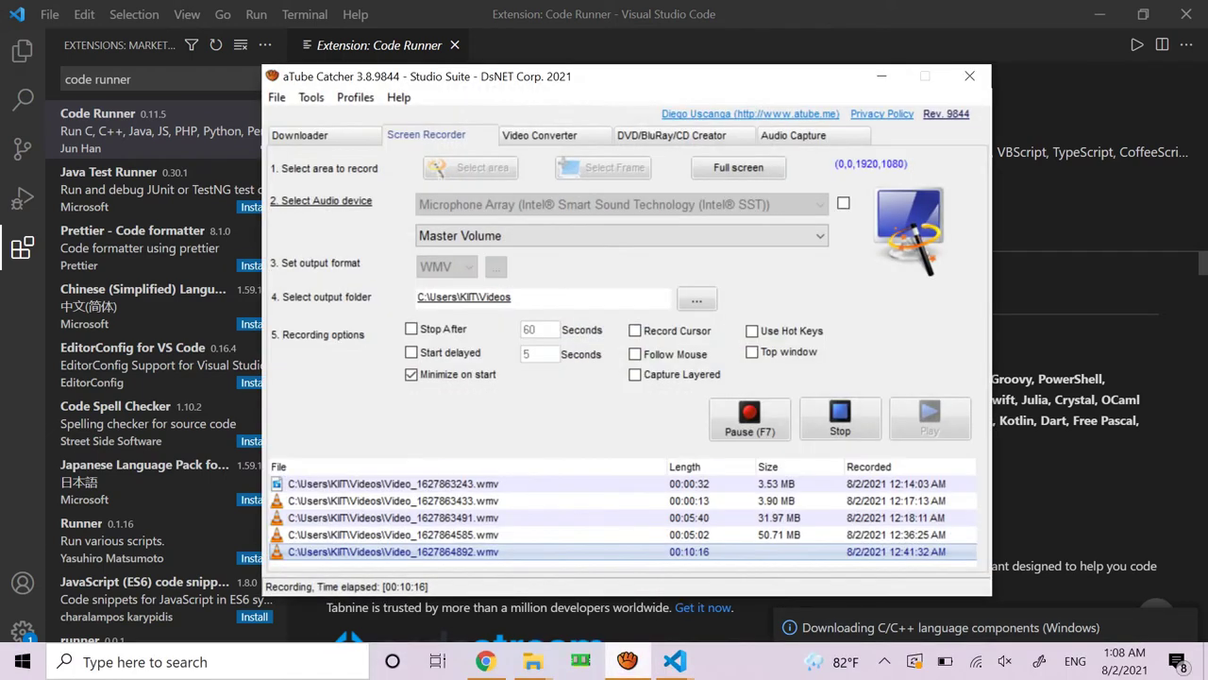
{"action": "key", "text": "BackSpace"}
{"action": "key", "text": "BackSpace"}
{"action": "key", "text": "BackSpace"}
{"action": "key", "text": "BackSpace"}
{"action": "key", "text": "BackSpace"}
{"action": "key", "text": "BackSpace"}
{"action": "key", "text": "BackSpace"}
{"action": "key", "text": "BackSpace"}
{"action": "key", "text": "BackSpace"}
{"action": "key", "text": "BackSpace"}
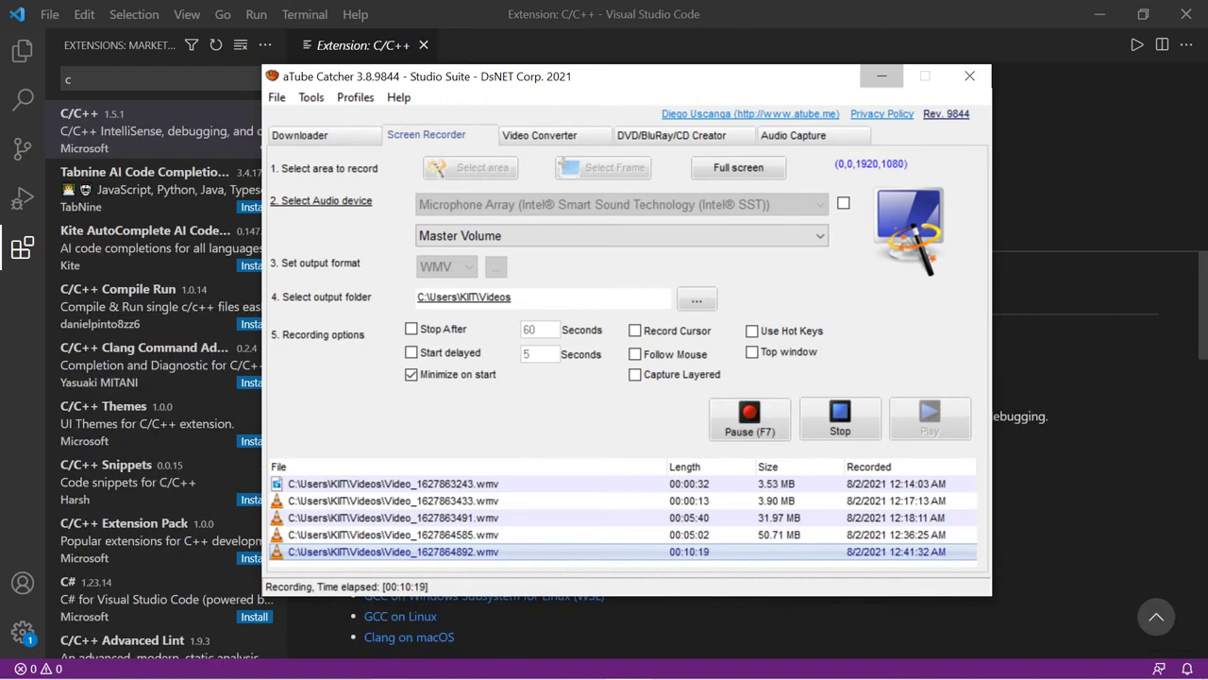
{"action": "left_click", "coordinate": [882, 76]}
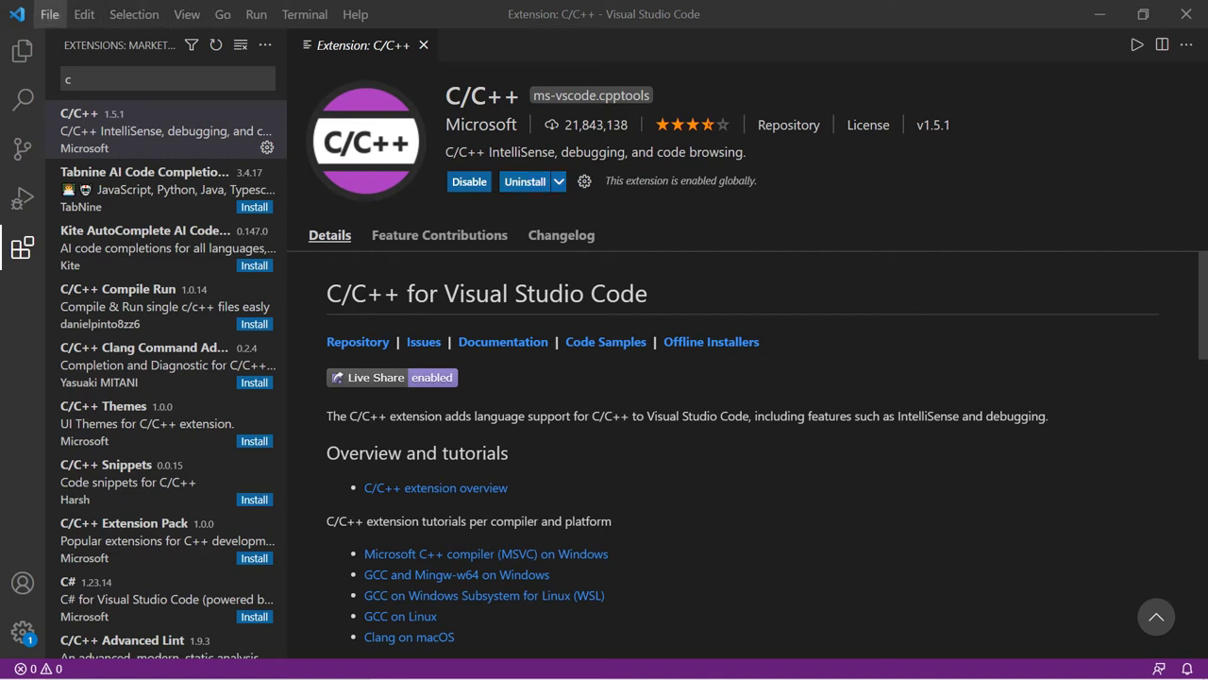
- Open the Visual Studio Code user settings
{"action": "left_click", "coordinate": [49, 14]}
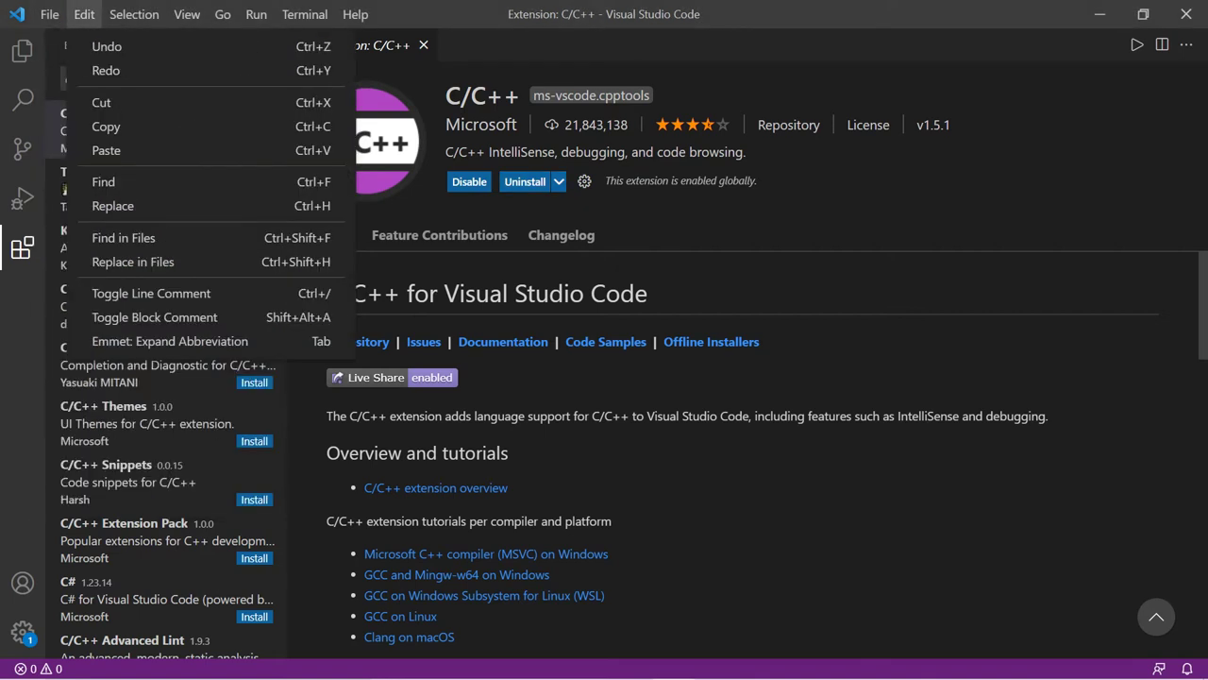
{"action": "mouse_move", "coordinate": [134, 14]}
{"action": "mouse_move", "coordinate": [49, 14]}
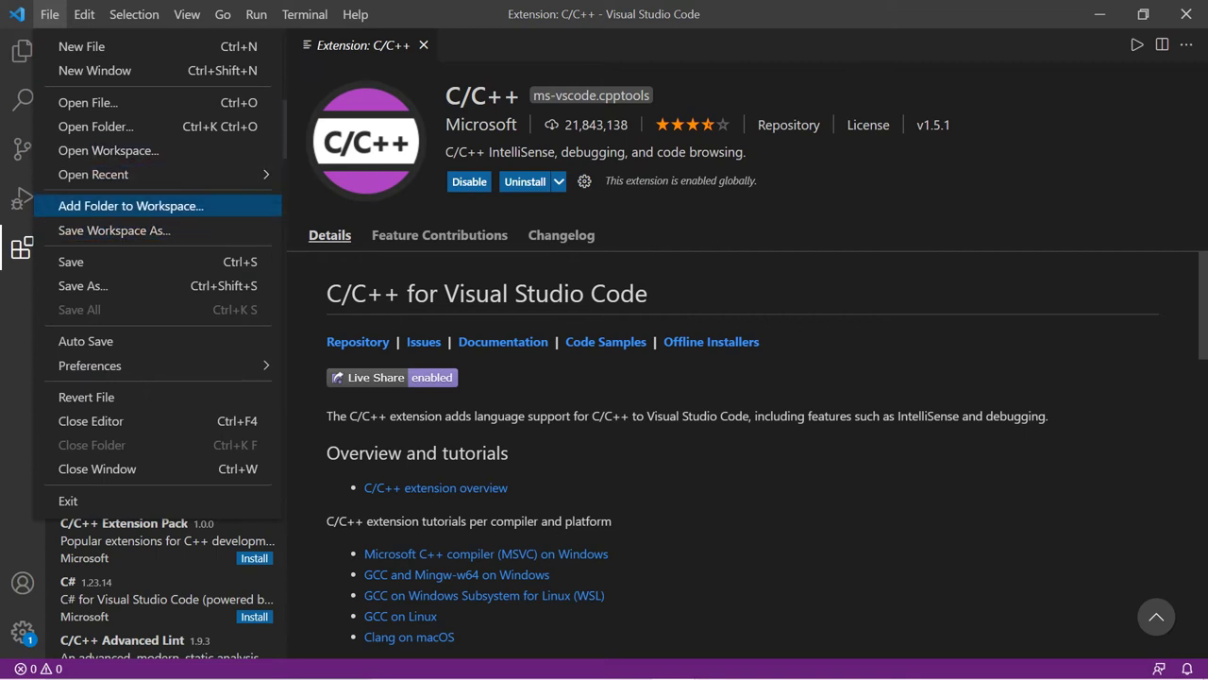
{"action": "mouse_move", "coordinate": [151, 365]}
{"action": "left_click", "coordinate": [329, 365]}
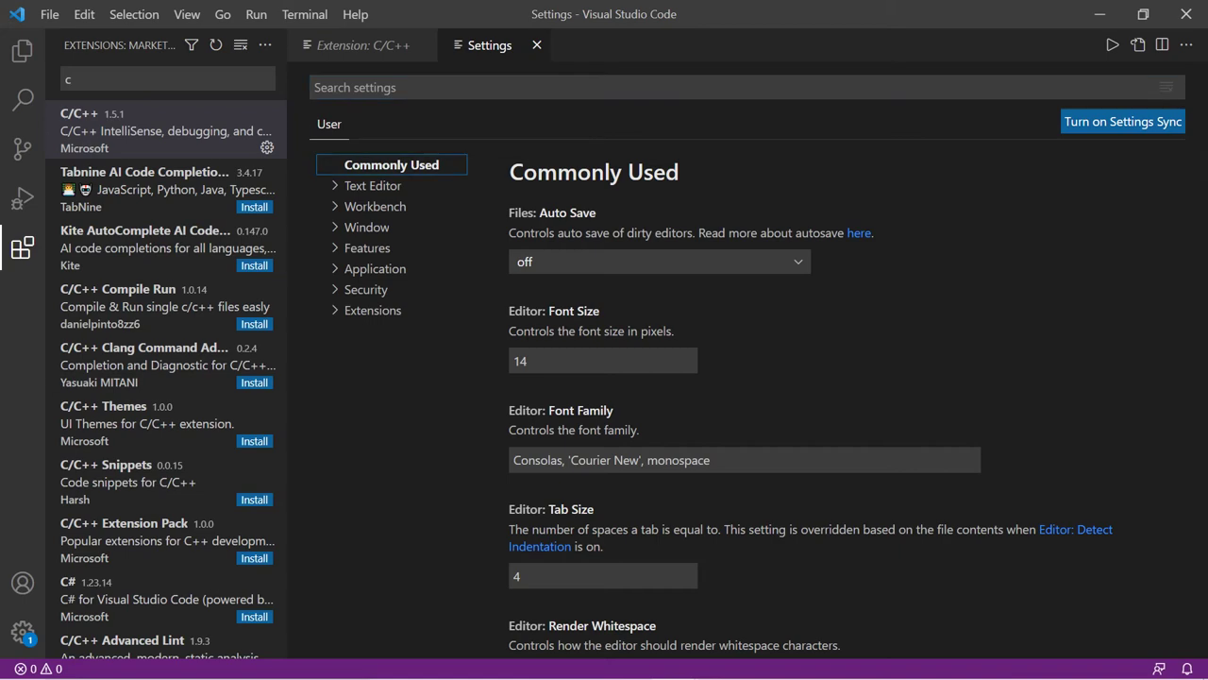
- Look through the extension settings, from the C/C++ options through CSS and Emmet to the Git options
{"action": "left_click", "coordinate": [373, 310]}
{"action": "scroll", "coordinate": [841, 397], "scroll_direction": "down", "scroll_amount": 5}
{"action": "scroll", "coordinate": [840, 444], "scroll_direction": "down", "scroll_amount": 6}
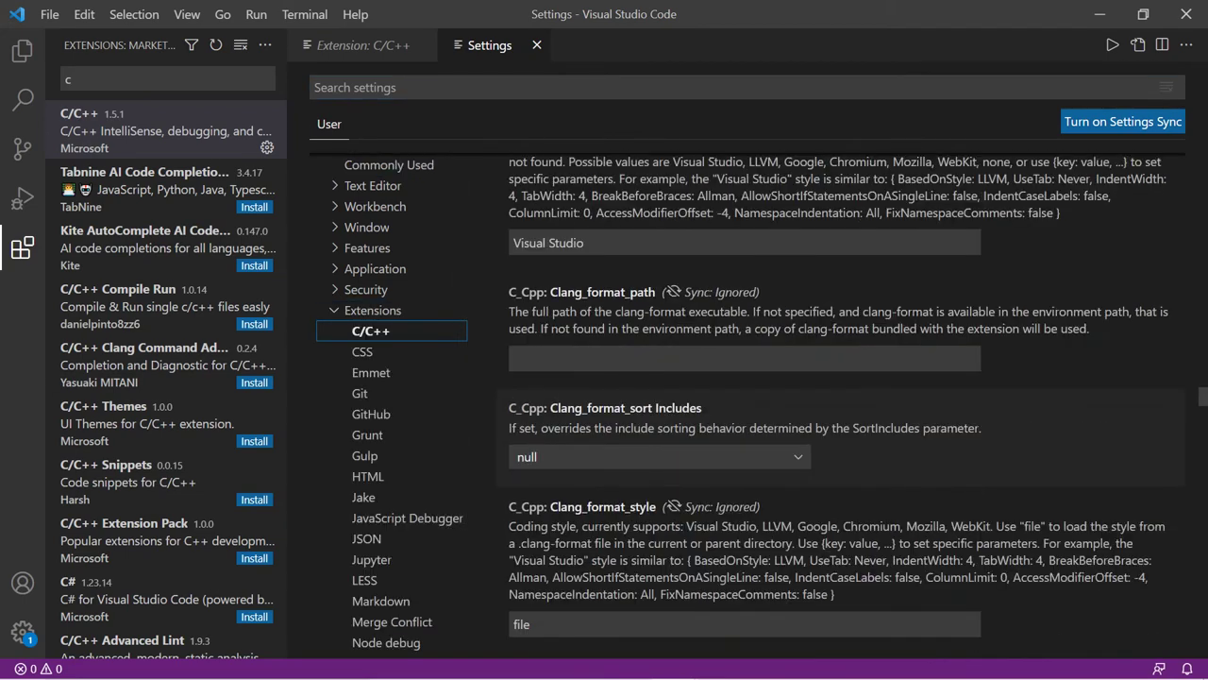
{"action": "scroll", "coordinate": [840, 396], "scroll_direction": "down", "scroll_amount": 10}
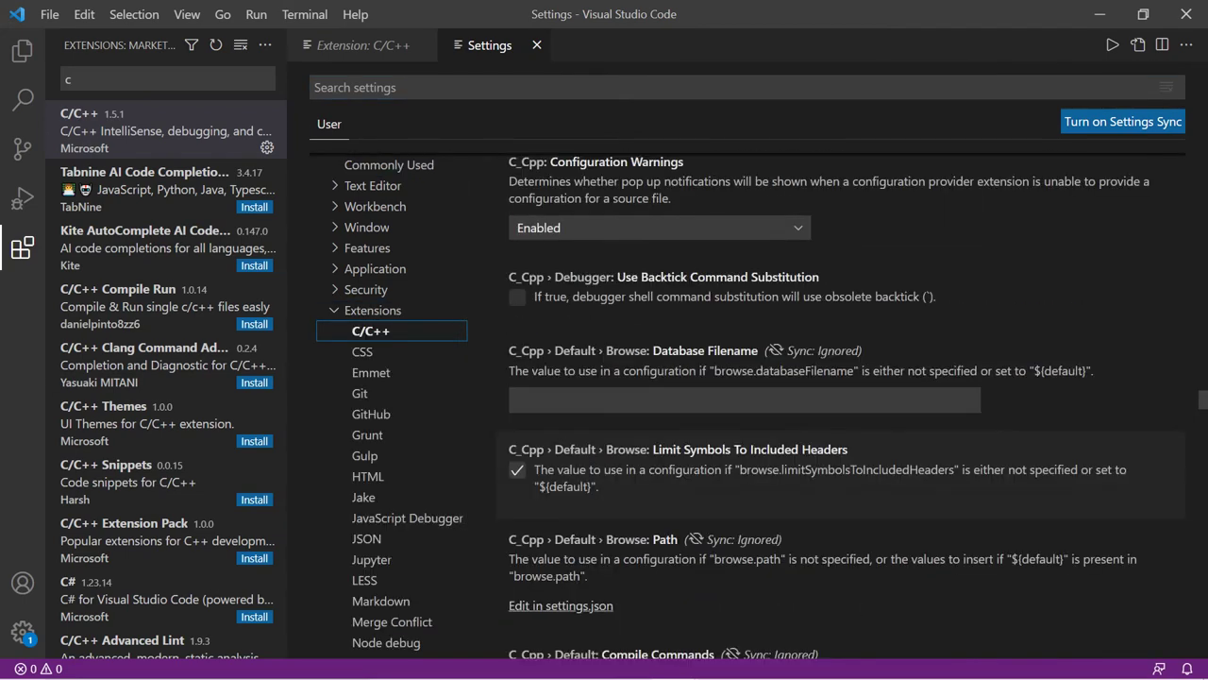
{"action": "scroll", "coordinate": [840, 396], "scroll_direction": "down", "scroll_amount": 10}
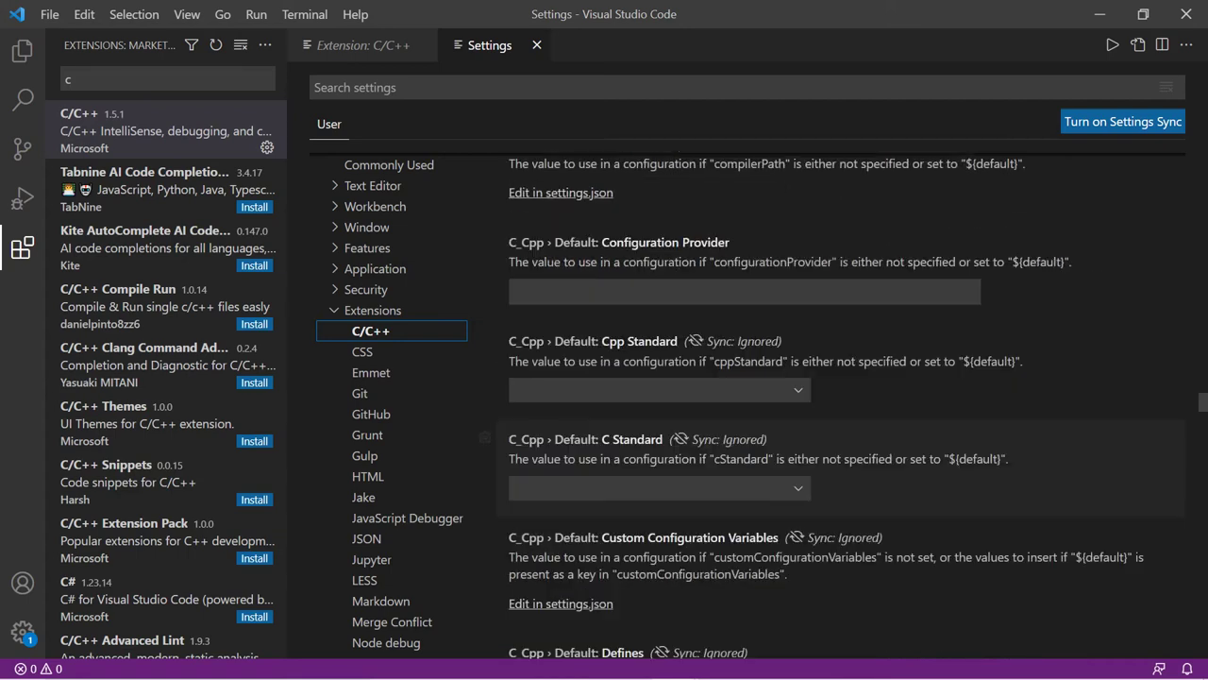
{"action": "scroll", "coordinate": [841, 397], "scroll_direction": "down", "scroll_amount": 10}
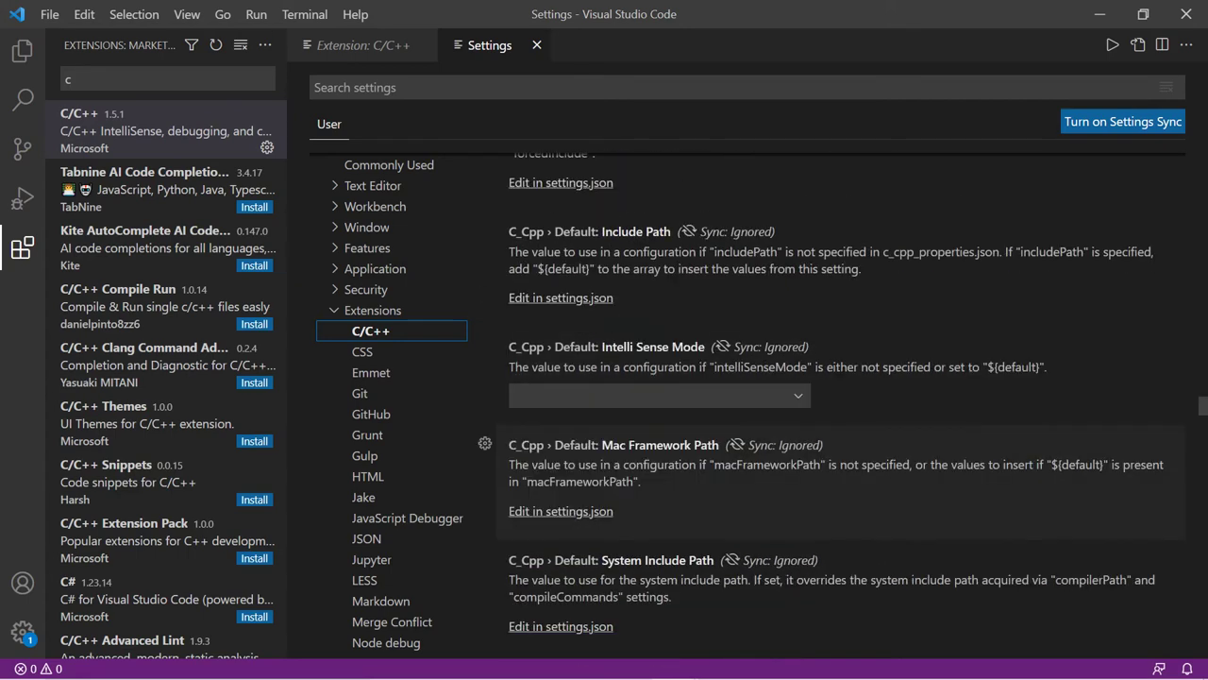
{"action": "scroll", "coordinate": [840, 397], "scroll_direction": "down", "scroll_amount": 10}
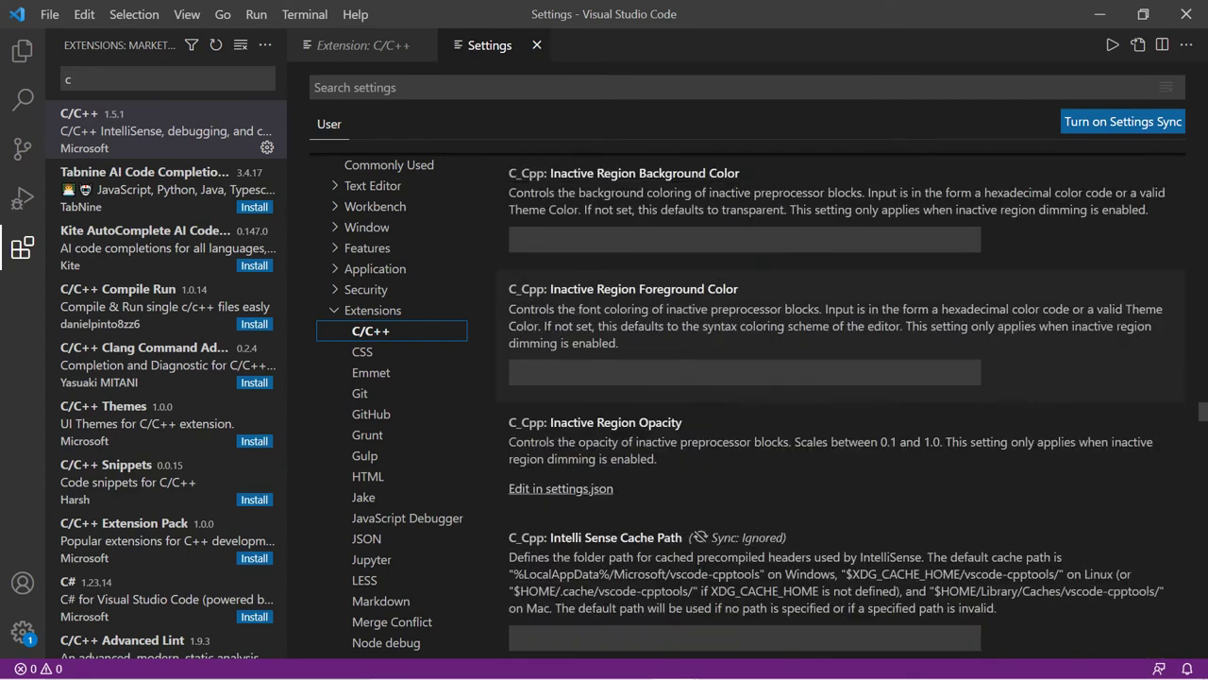
{"action": "scroll", "coordinate": [841, 397], "scroll_direction": "down", "scroll_amount": 10}
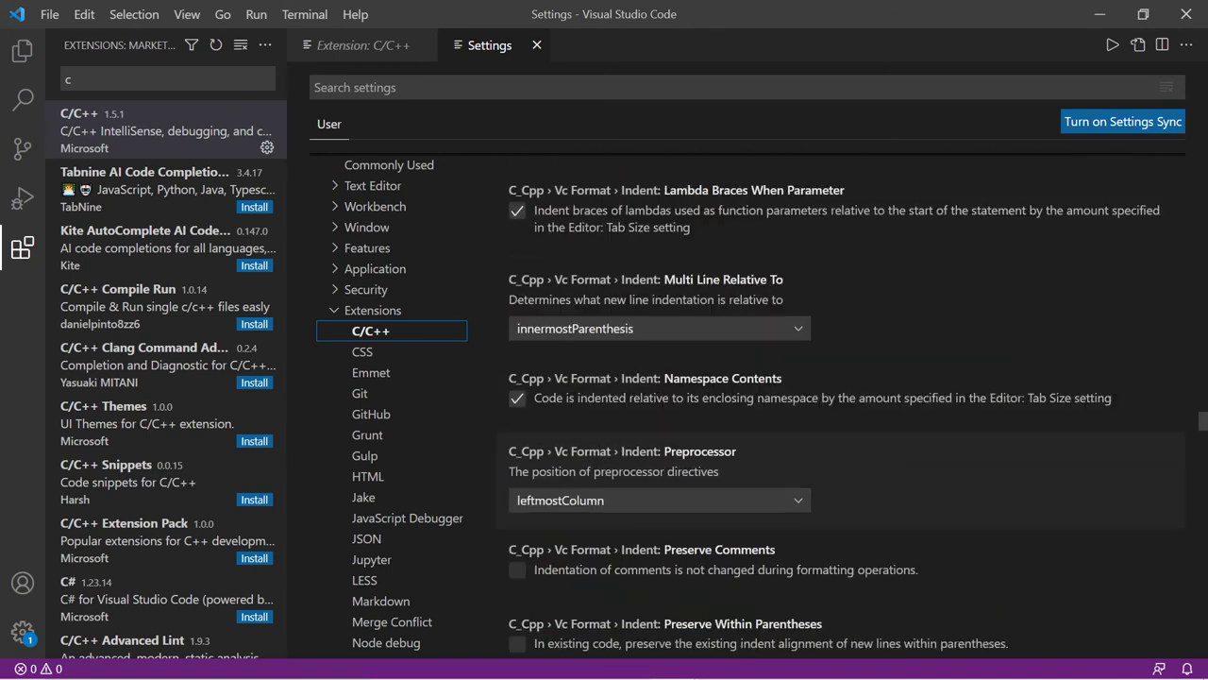
{"action": "scroll", "coordinate": [841, 425], "scroll_direction": "down", "scroll_amount": 3}
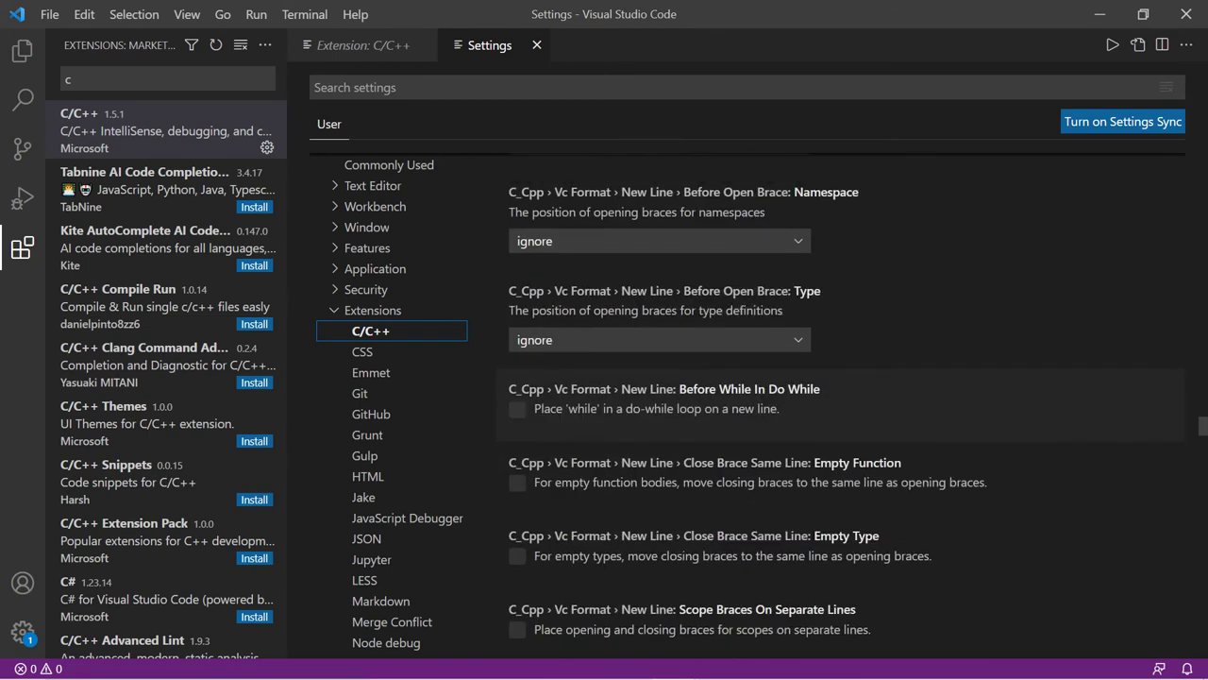
{"action": "scroll", "coordinate": [840, 406], "scroll_direction": "down", "scroll_amount": 20}
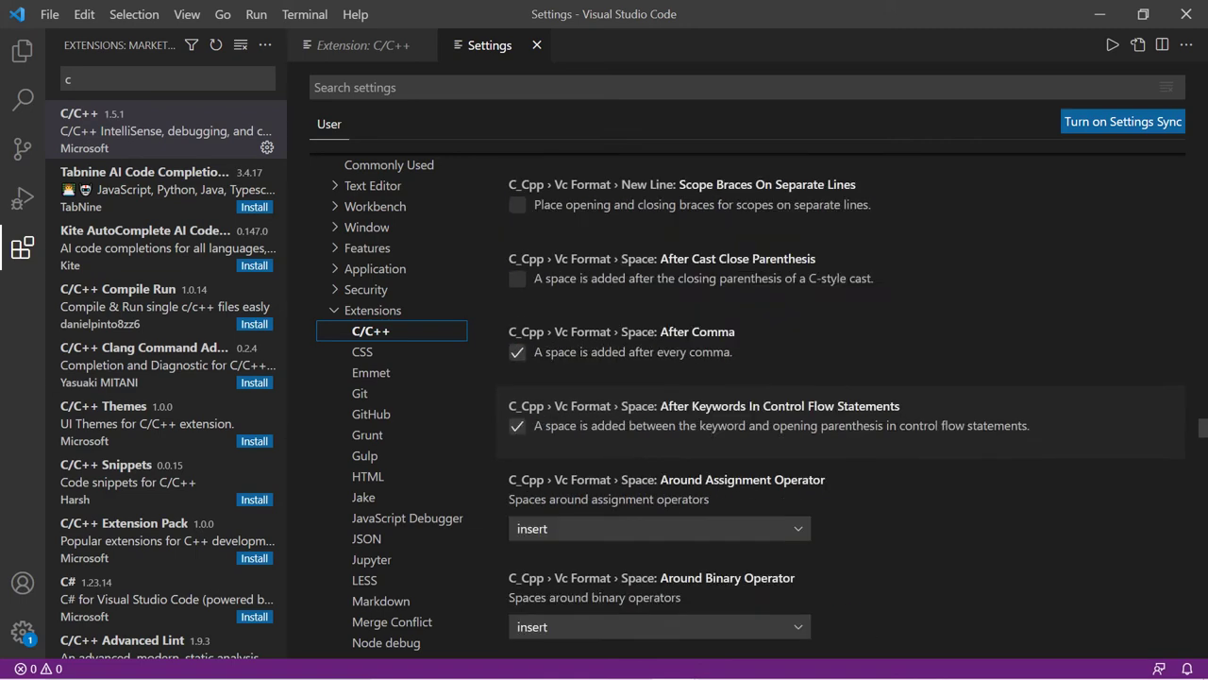
{"action": "scroll", "coordinate": [841, 406], "scroll_direction": "down", "scroll_amount": 20}
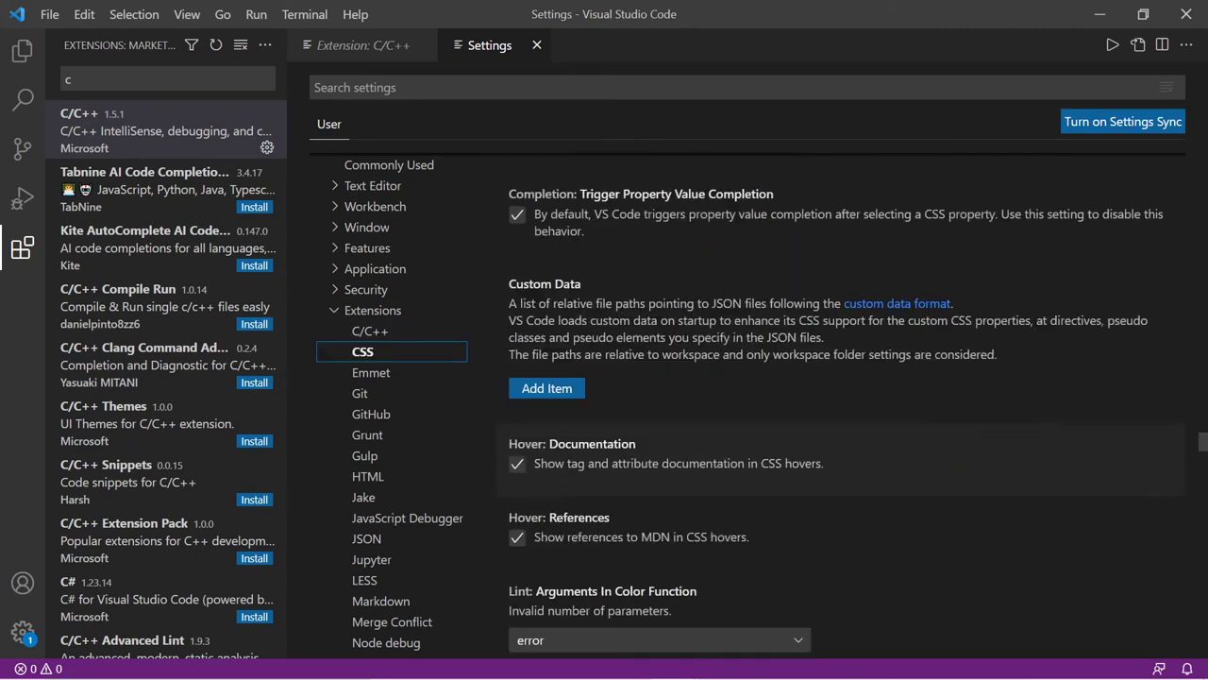
{"action": "scroll", "coordinate": [840, 406], "scroll_direction": "down", "scroll_amount": 12}
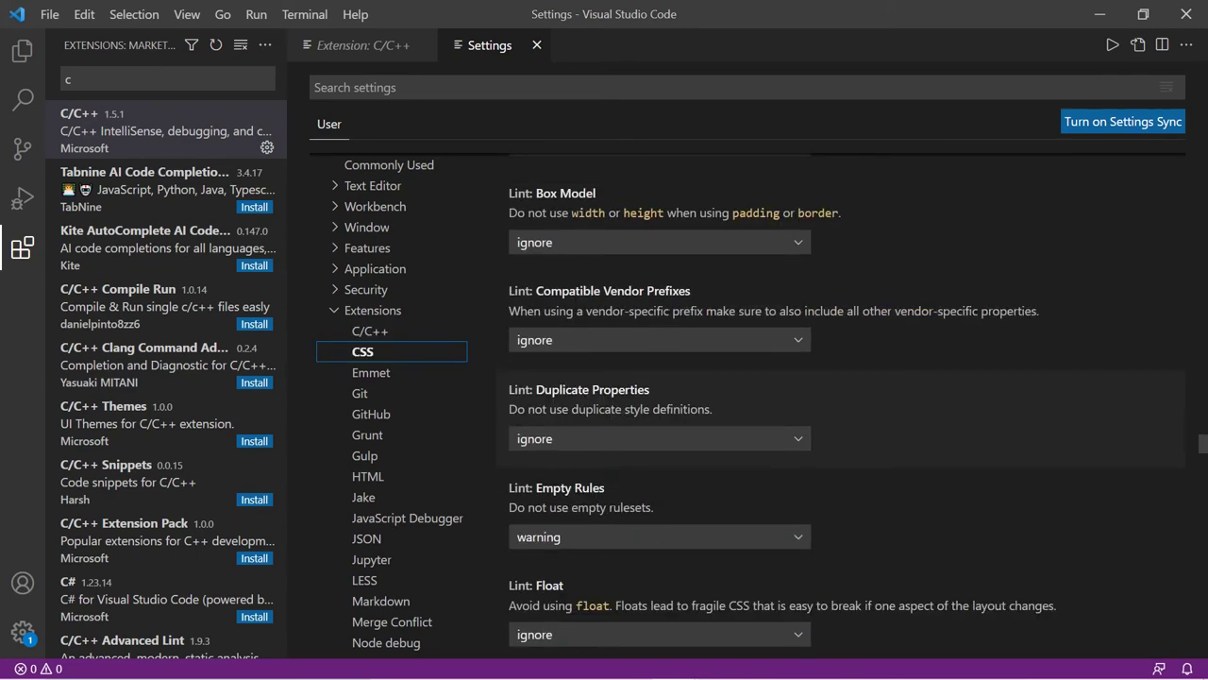
{"action": "scroll", "coordinate": [840, 406], "scroll_direction": "down", "scroll_amount": 20}
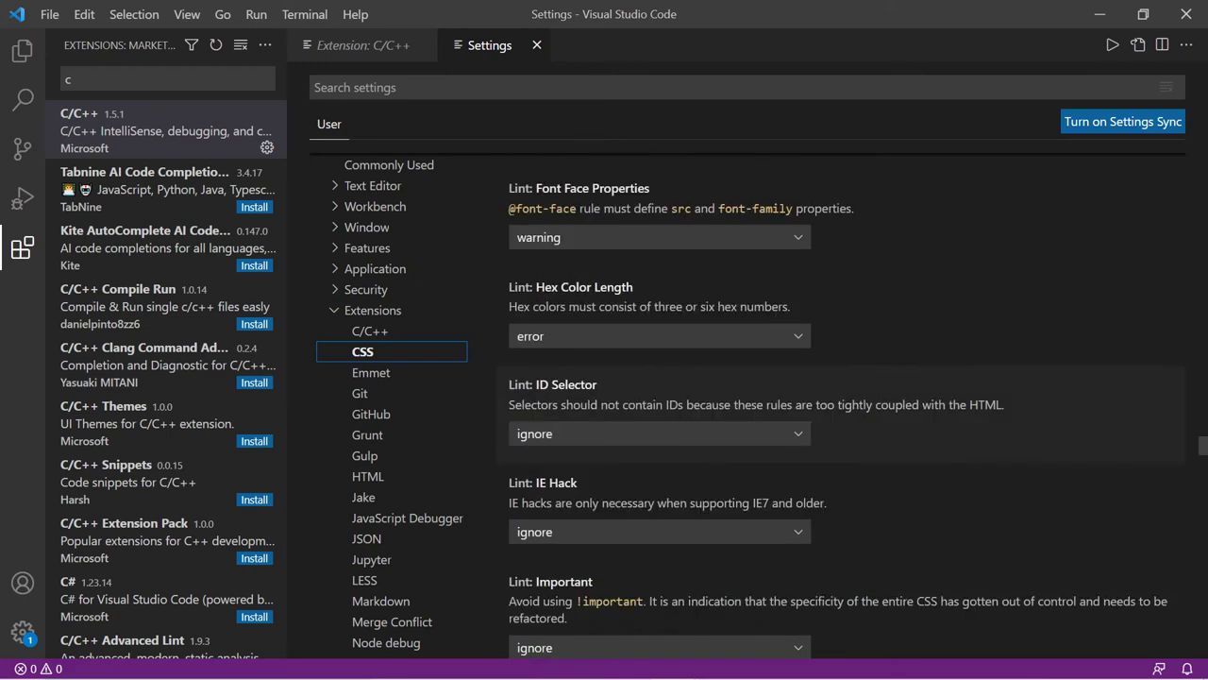
{"action": "scroll", "coordinate": [840, 406], "scroll_direction": "down", "scroll_amount": 15}
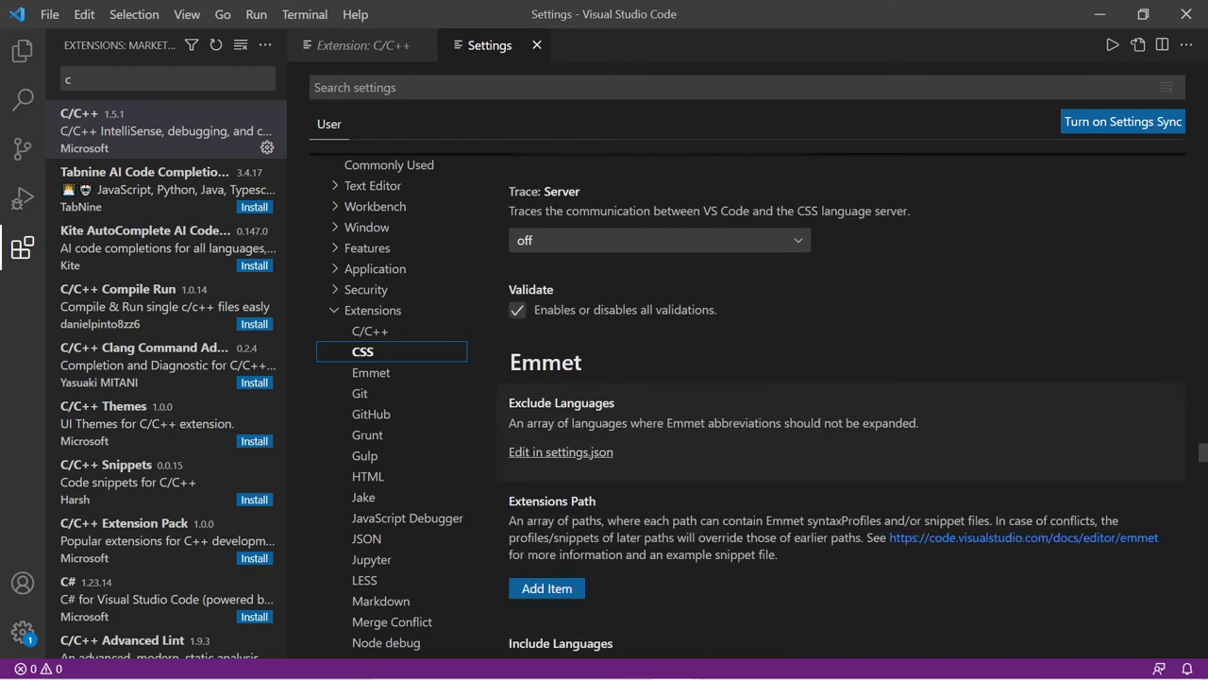
{"action": "scroll", "coordinate": [840, 406], "scroll_direction": "down", "scroll_amount": 10}
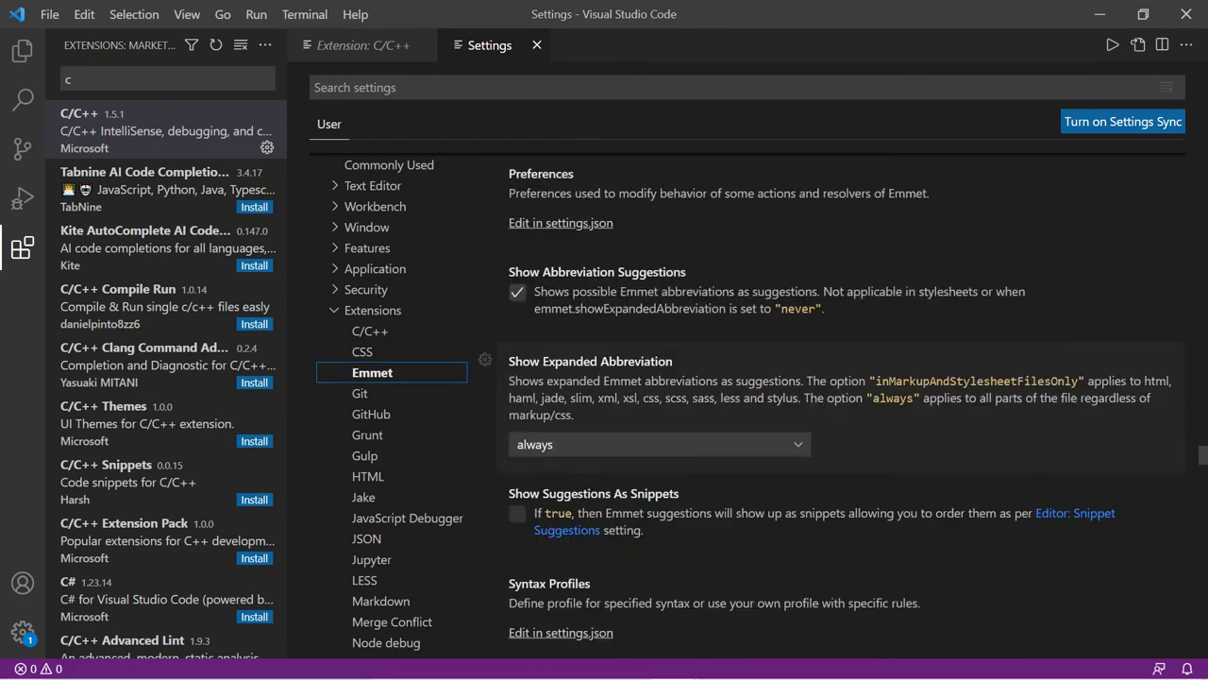
{"action": "scroll", "coordinate": [840, 406], "scroll_direction": "down", "scroll_amount": 15}
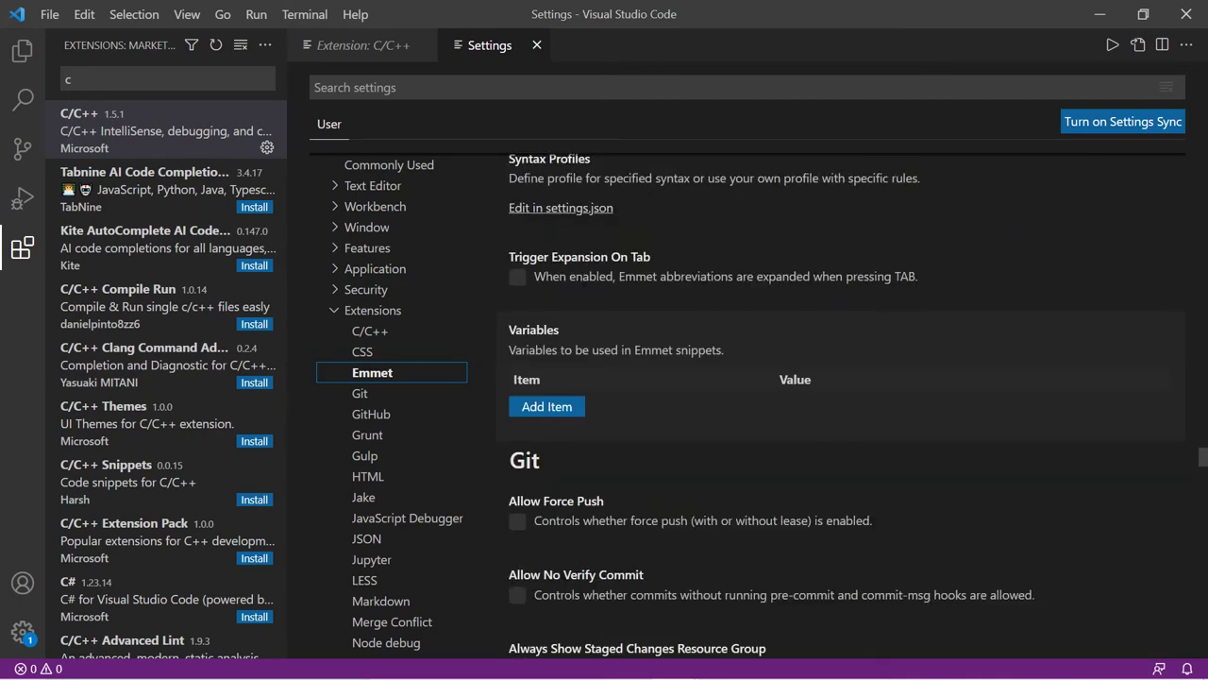
{"action": "scroll", "coordinate": [840, 406], "scroll_direction": "down", "scroll_amount": 5}
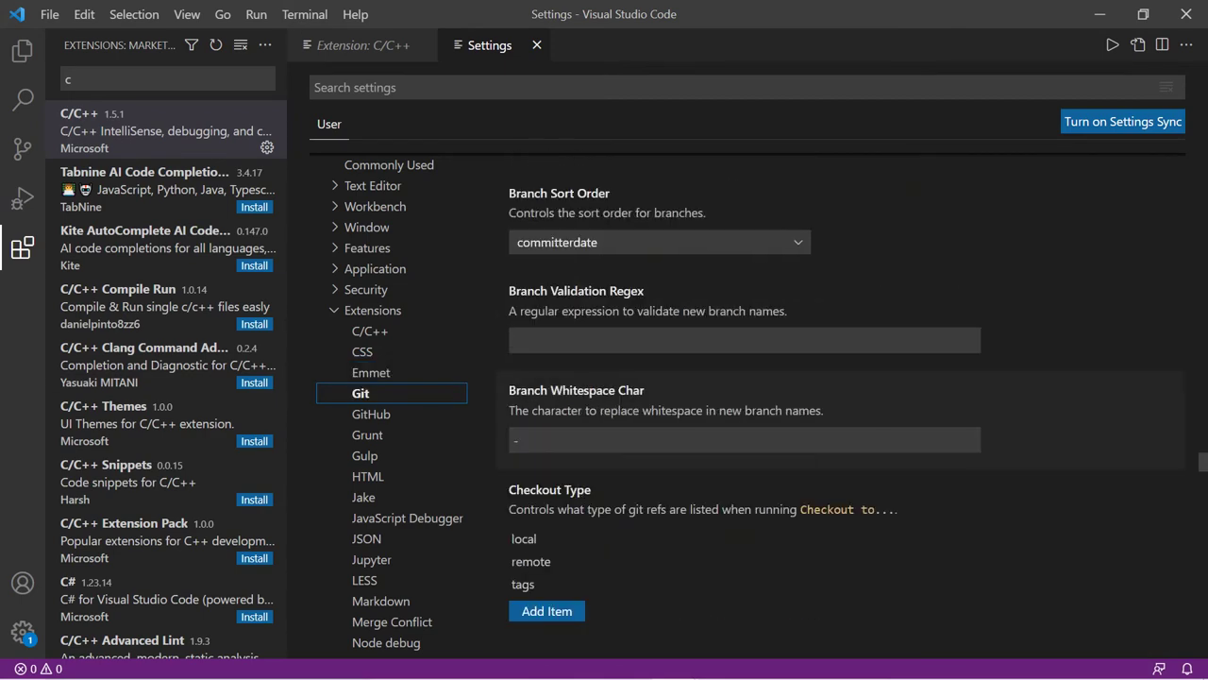
{"action": "scroll", "coordinate": [840, 406], "scroll_direction": "down", "scroll_amount": 4}
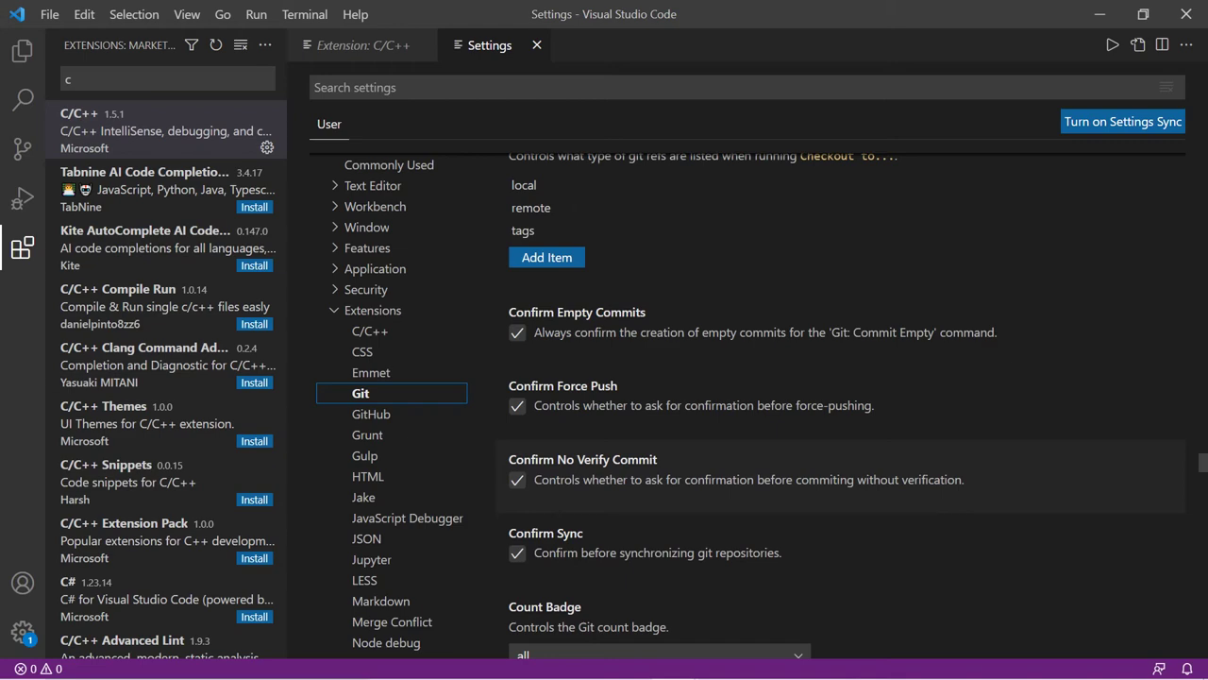
{"action": "scroll", "coordinate": [840, 406], "scroll_direction": "down", "scroll_amount": 18}
{"action": "scroll", "coordinate": [840, 406], "scroll_direction": "down", "scroll_amount": 20}
{"action": "scroll", "coordinate": [840, 406], "scroll_direction": "down", "scroll_amount": 12}
{"action": "scroll", "coordinate": [840, 406], "scroll_direction": "down", "scroll_amount": 20}
{"action": "scroll", "coordinate": [840, 406], "scroll_direction": "down", "scroll_amount": 20}
{"action": "scroll", "coordinate": [840, 406], "scroll_direction": "down", "scroll_amount": 8}
{"action": "scroll", "coordinate": [841, 406], "scroll_direction": "up", "scroll_amount": 12}
{"action": "scroll", "coordinate": [840, 406], "scroll_direction": "up", "scroll_amount": 5}
- Search the settings for "run" and look through the matches, from the Code Runner options back to the editor options
{"action": "key", "text": "ctrl+f"}
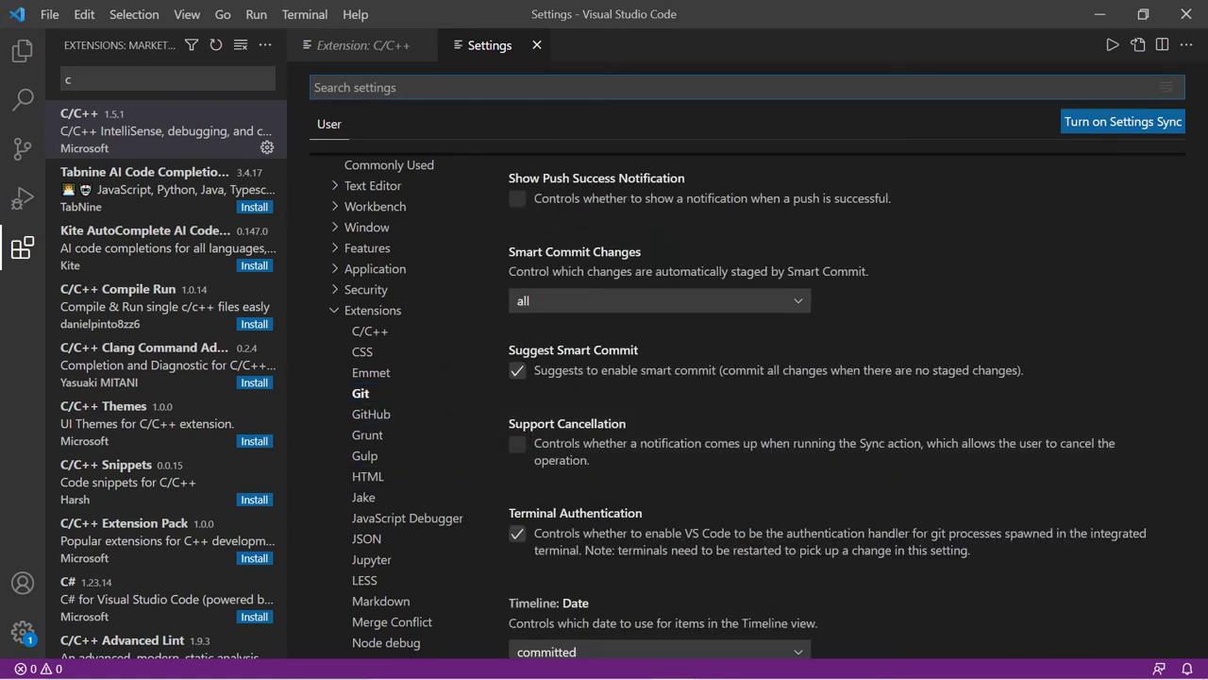
{"action": "type", "text": "run"}
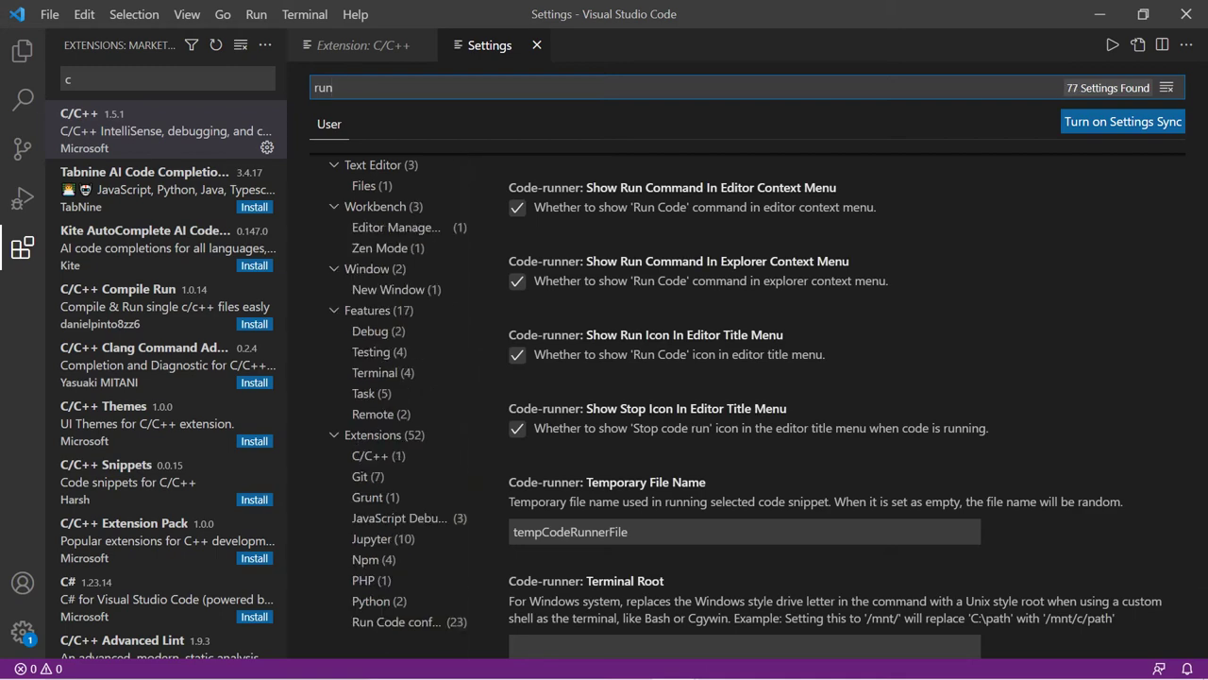
{"action": "scroll", "coordinate": [840, 378], "scroll_direction": "down", "scroll_amount": 4}
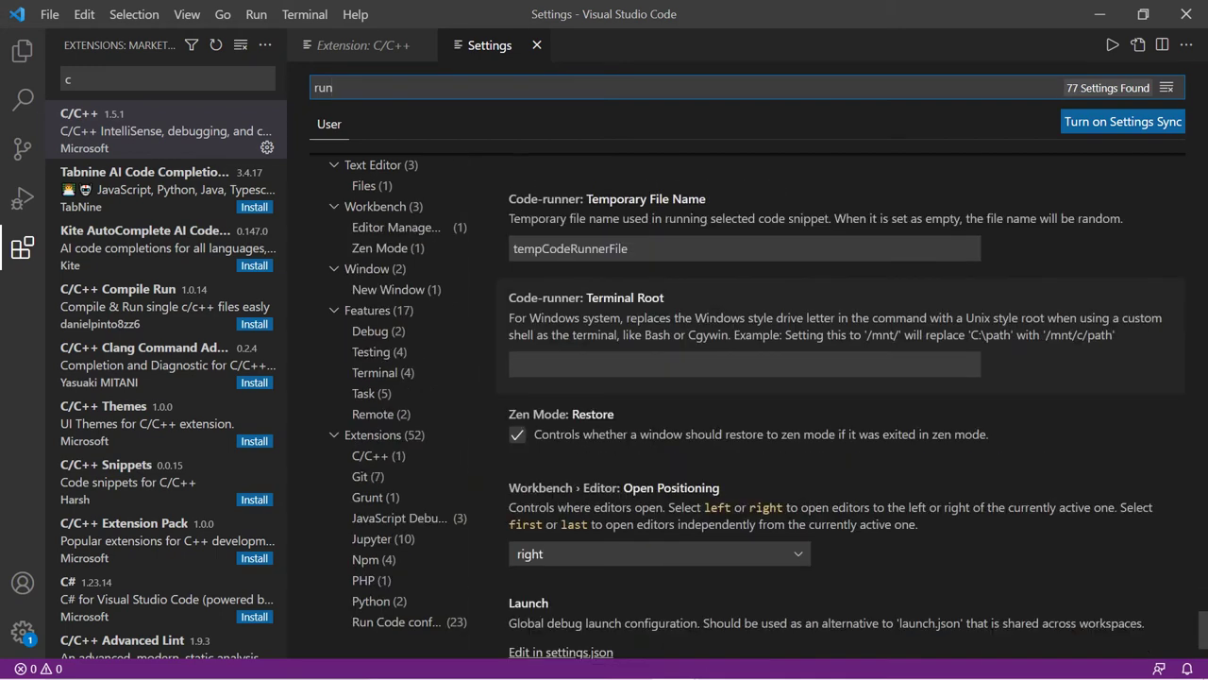
{"action": "scroll", "coordinate": [840, 396], "scroll_direction": "up", "scroll_amount": 10}
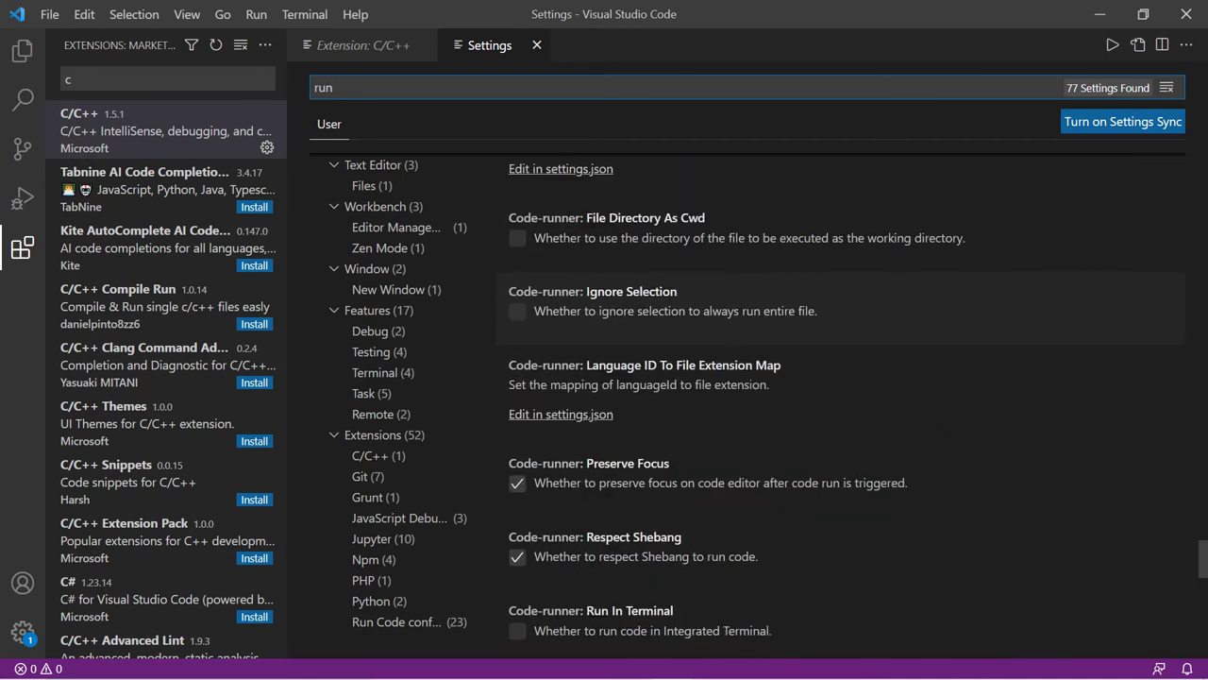
{"action": "scroll", "coordinate": [841, 406], "scroll_direction": "up", "scroll_amount": 10}
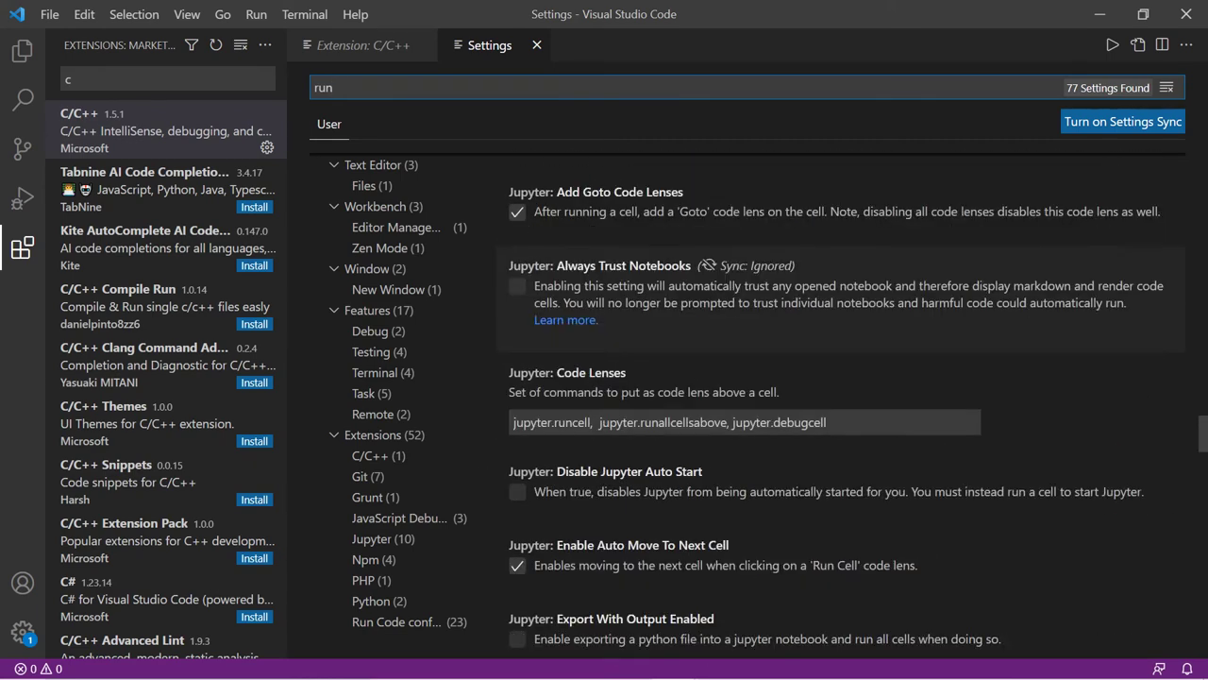
{"action": "scroll", "coordinate": [840, 406], "scroll_direction": "up", "scroll_amount": 5}
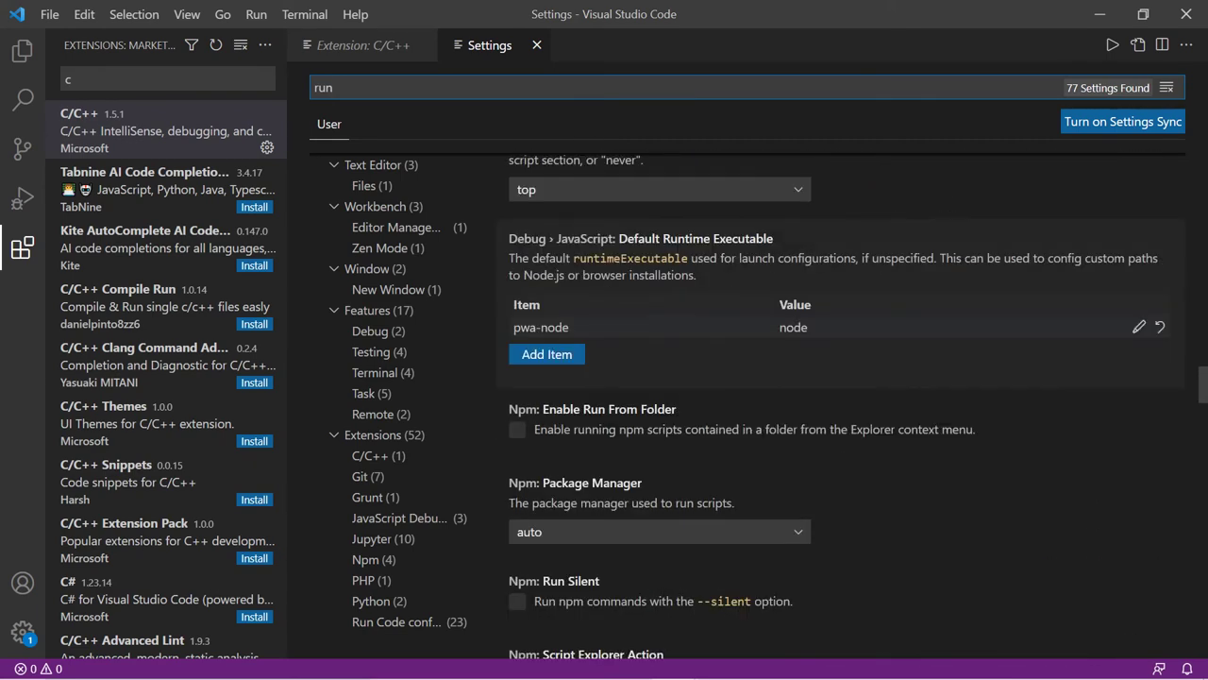
{"action": "scroll", "coordinate": [840, 406], "scroll_direction": "up", "scroll_amount": 10}
{"action": "scroll", "coordinate": [840, 406], "scroll_direction": "up", "scroll_amount": 15}
{"action": "scroll", "coordinate": [841, 406], "scroll_direction": "up", "scroll_amount": 15}
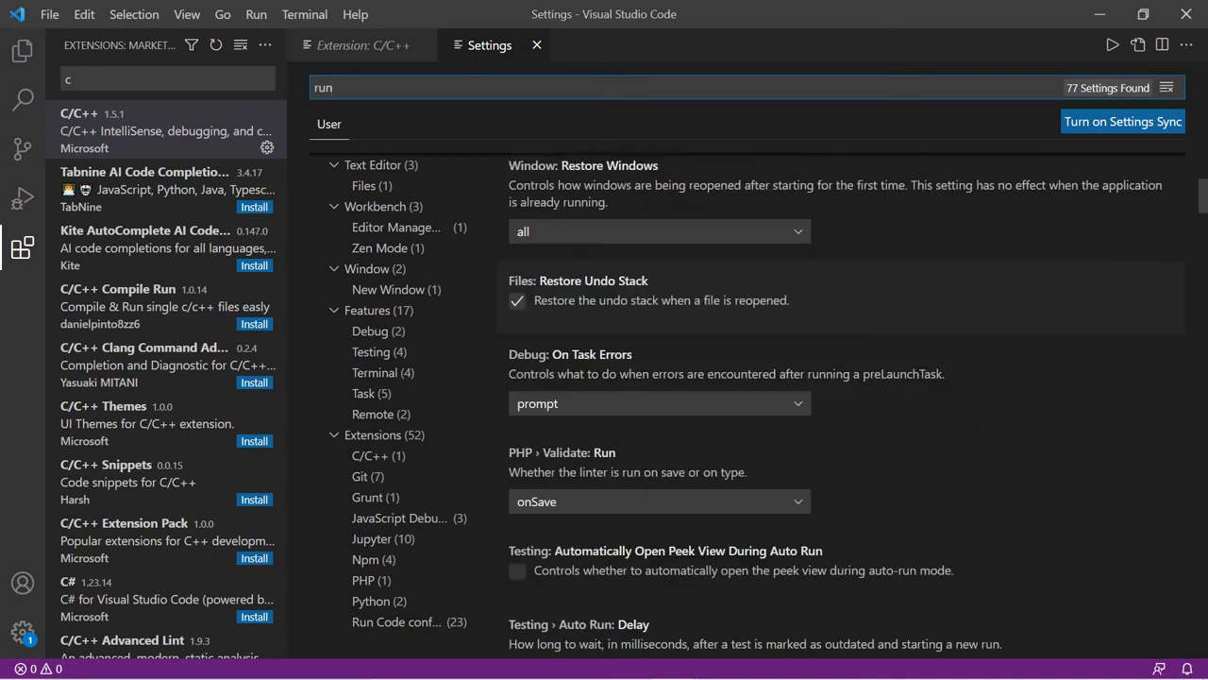
{"action": "scroll", "coordinate": [840, 406], "scroll_direction": "up", "scroll_amount": 4}
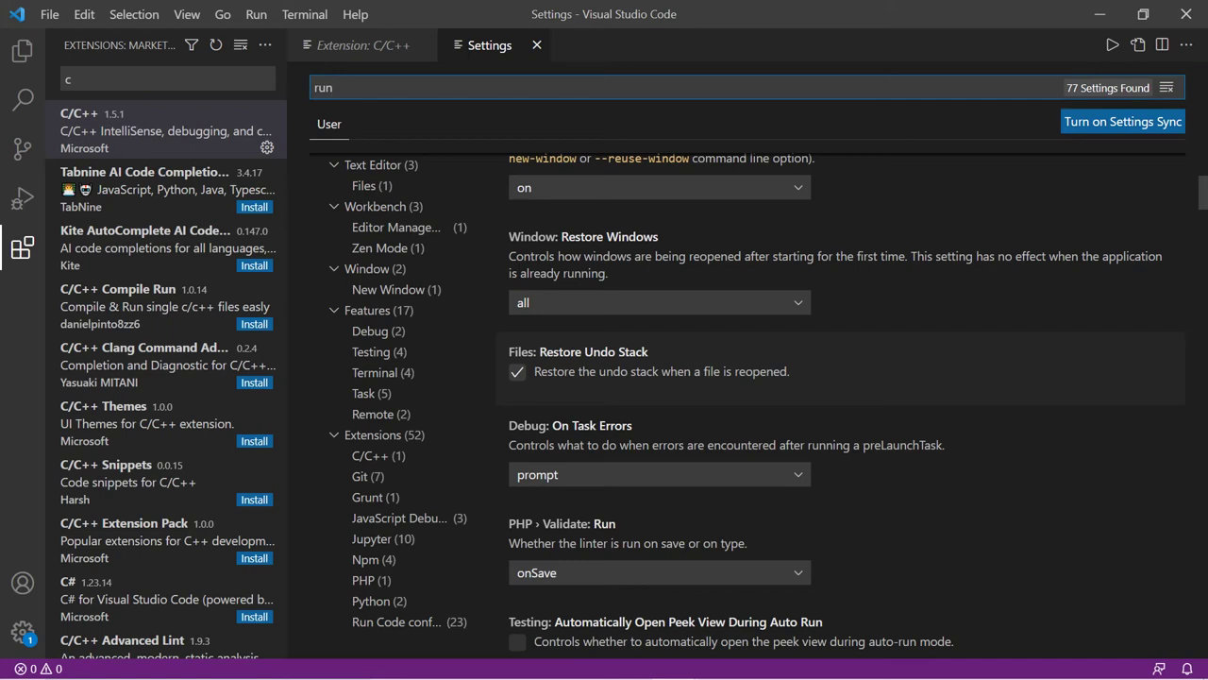
{"action": "scroll", "coordinate": [840, 397], "scroll_direction": "up", "scroll_amount": 4}
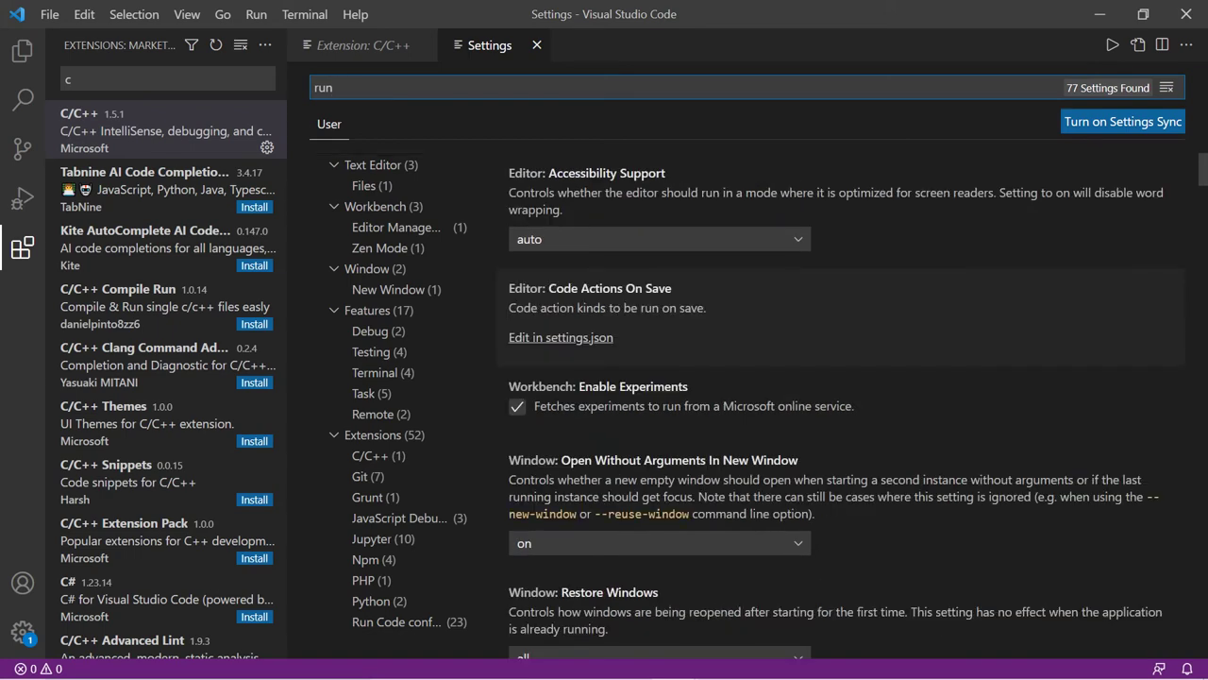
- Look through the matching settings from the editor options past Task, Git and Npm to the Jupyter options
{"action": "scroll", "coordinate": [840, 397], "scroll_direction": "down", "scroll_amount": 10}
{"action": "scroll", "coordinate": [841, 396], "scroll_direction": "down", "scroll_amount": 7}
{"action": "scroll", "coordinate": [840, 397], "scroll_direction": "down", "scroll_amount": 5}
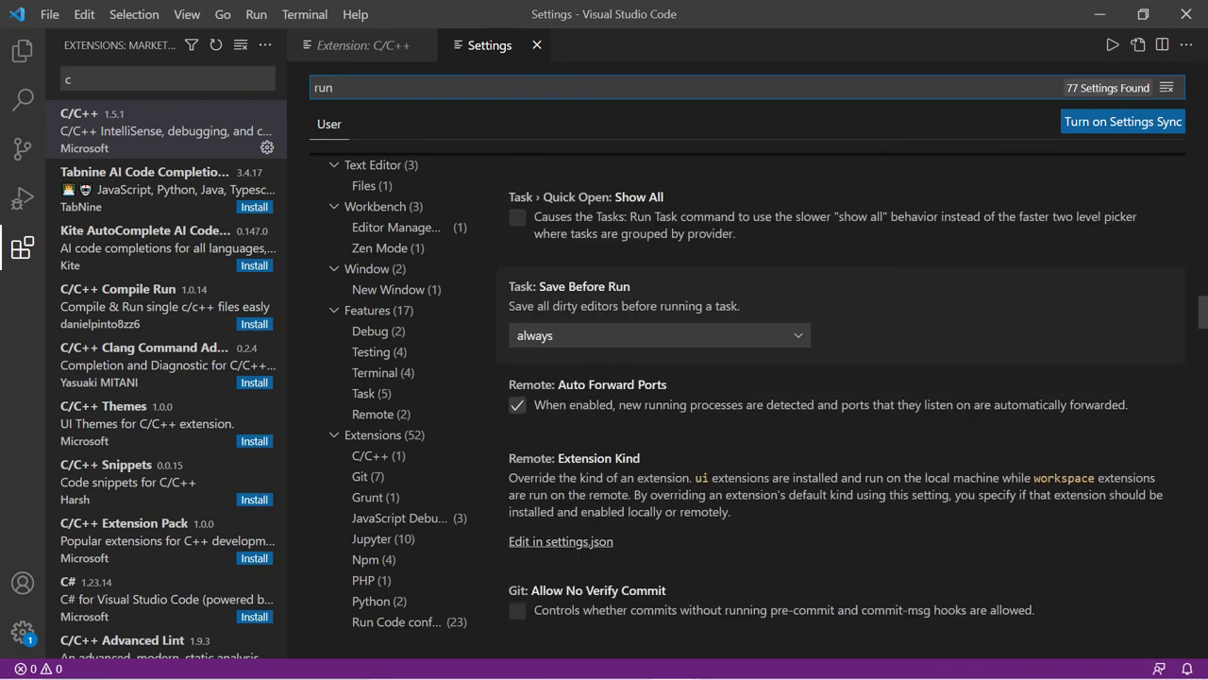
{"action": "scroll", "coordinate": [840, 397], "scroll_direction": "down", "scroll_amount": 1}
{"action": "scroll", "coordinate": [840, 397], "scroll_direction": "up", "scroll_amount": 1}
{"action": "scroll", "coordinate": [840, 397], "scroll_direction": "up", "scroll_amount": 1}
{"action": "scroll", "coordinate": [840, 396], "scroll_direction": "down", "scroll_amount": 7}
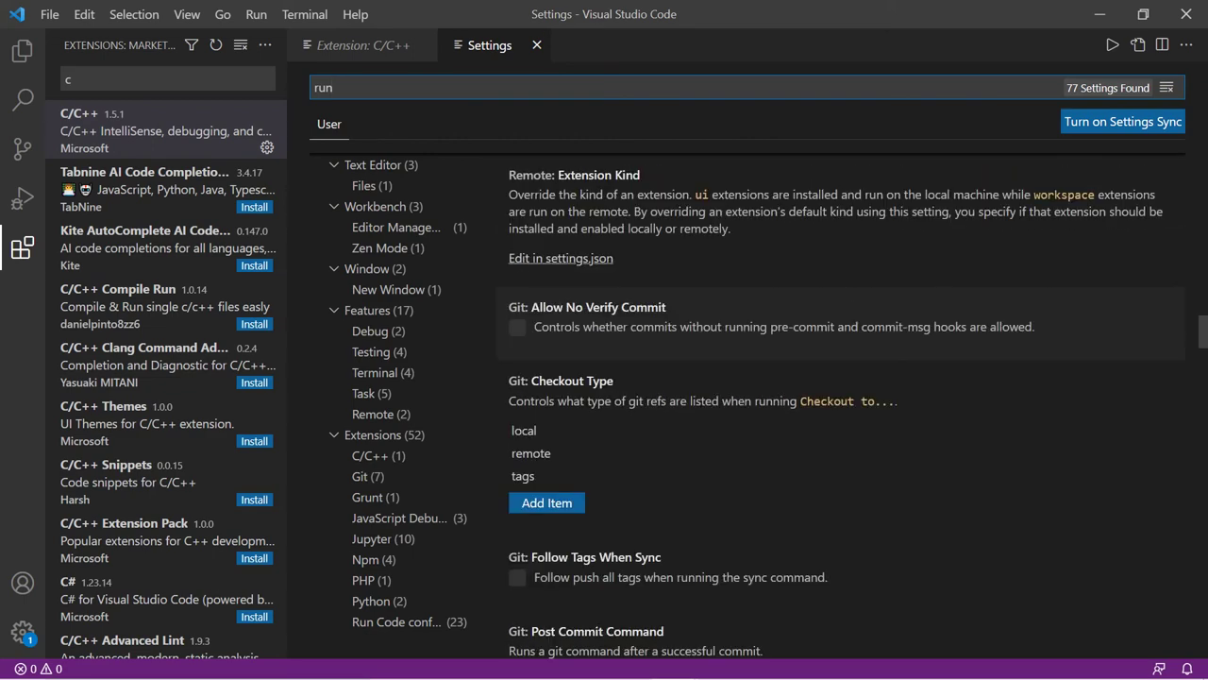
{"action": "scroll", "coordinate": [840, 397], "scroll_direction": "down", "scroll_amount": 3}
{"action": "scroll", "coordinate": [840, 396], "scroll_direction": "down", "scroll_amount": 2}
{"action": "scroll", "coordinate": [840, 397], "scroll_direction": "down", "scroll_amount": 7}
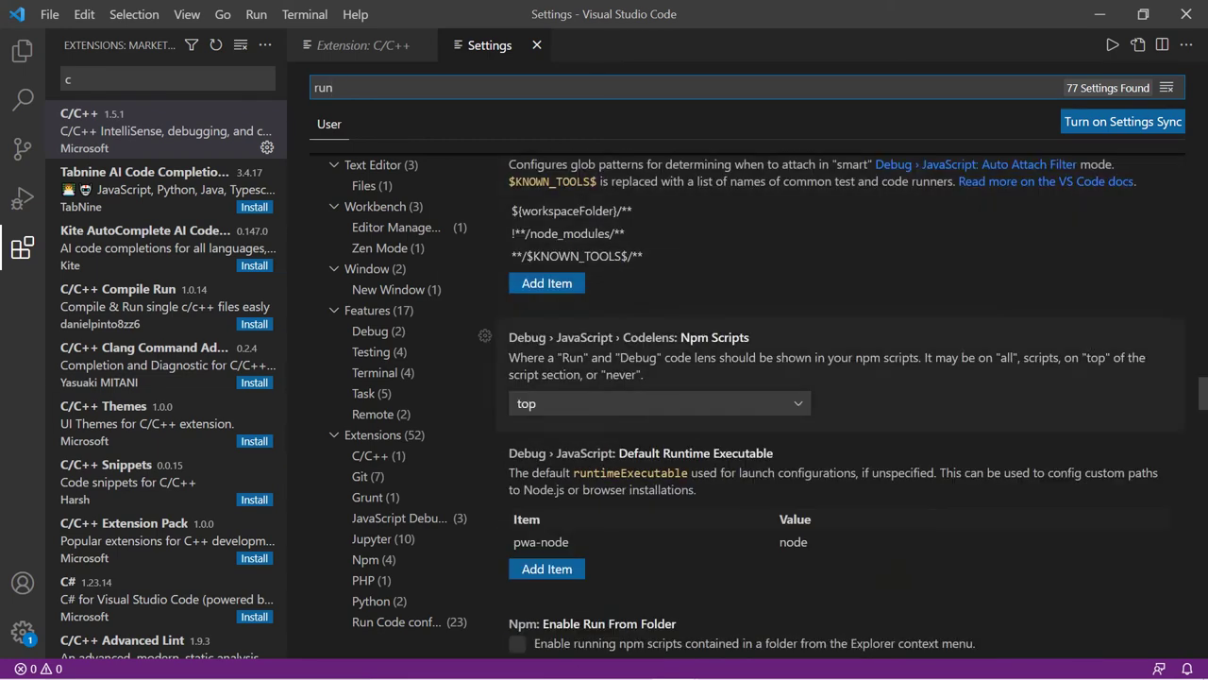
{"action": "scroll", "coordinate": [840, 397], "scroll_direction": "down", "scroll_amount": 6}
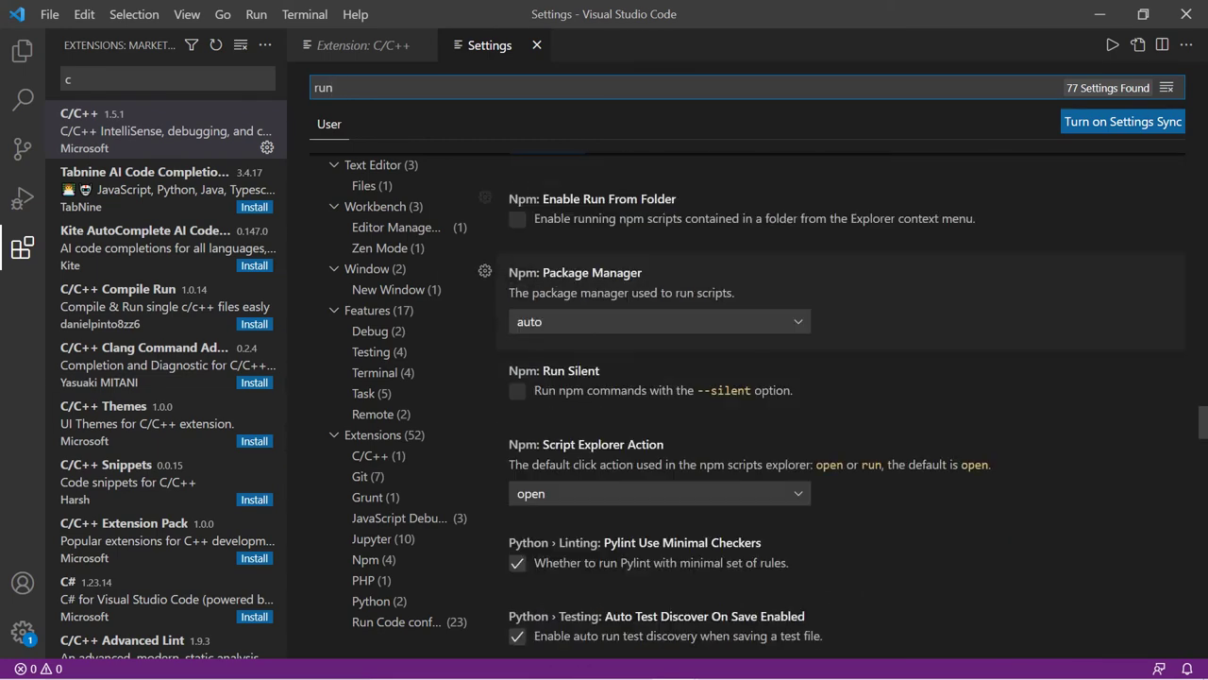
{"action": "scroll", "coordinate": [841, 397], "scroll_direction": "down", "scroll_amount": 6}
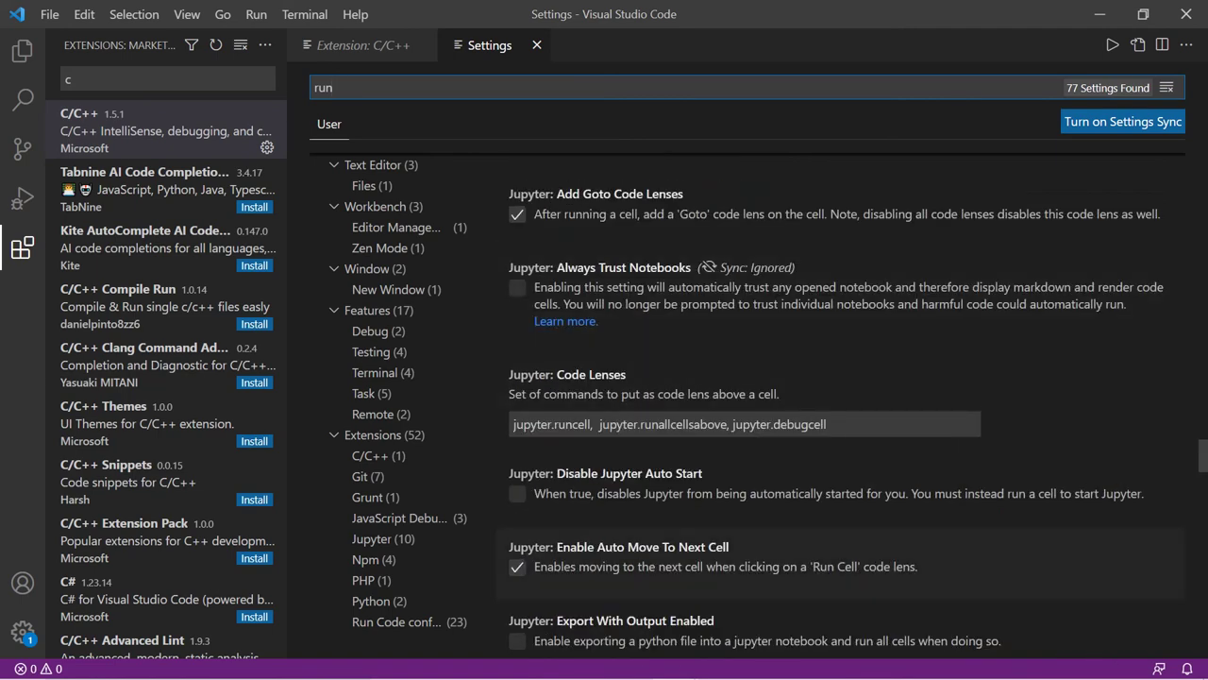
- Find Code Runner's Run In Terminal setting and enable it so code runs in the integrated terminal
{"action": "left_click", "coordinate": [628, 661]}
{"action": "scroll", "coordinate": [718, 618], "scroll_direction": "down", "scroll_amount": 5}
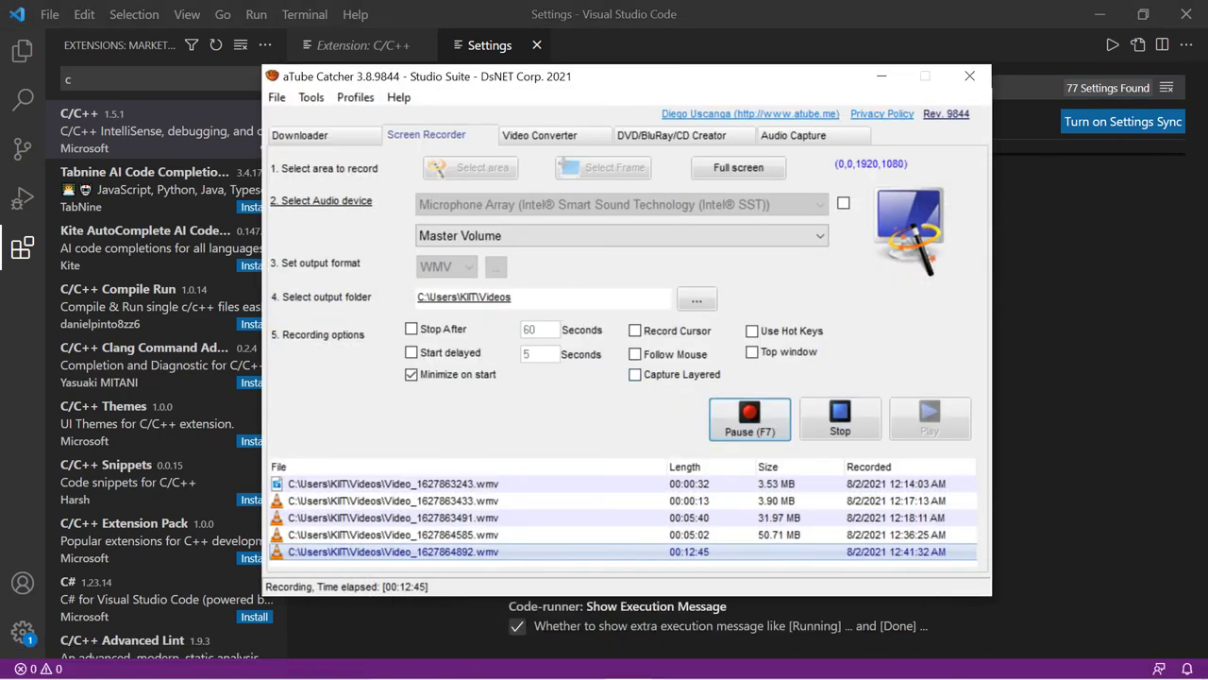
{"action": "left_click", "coordinate": [882, 75]}
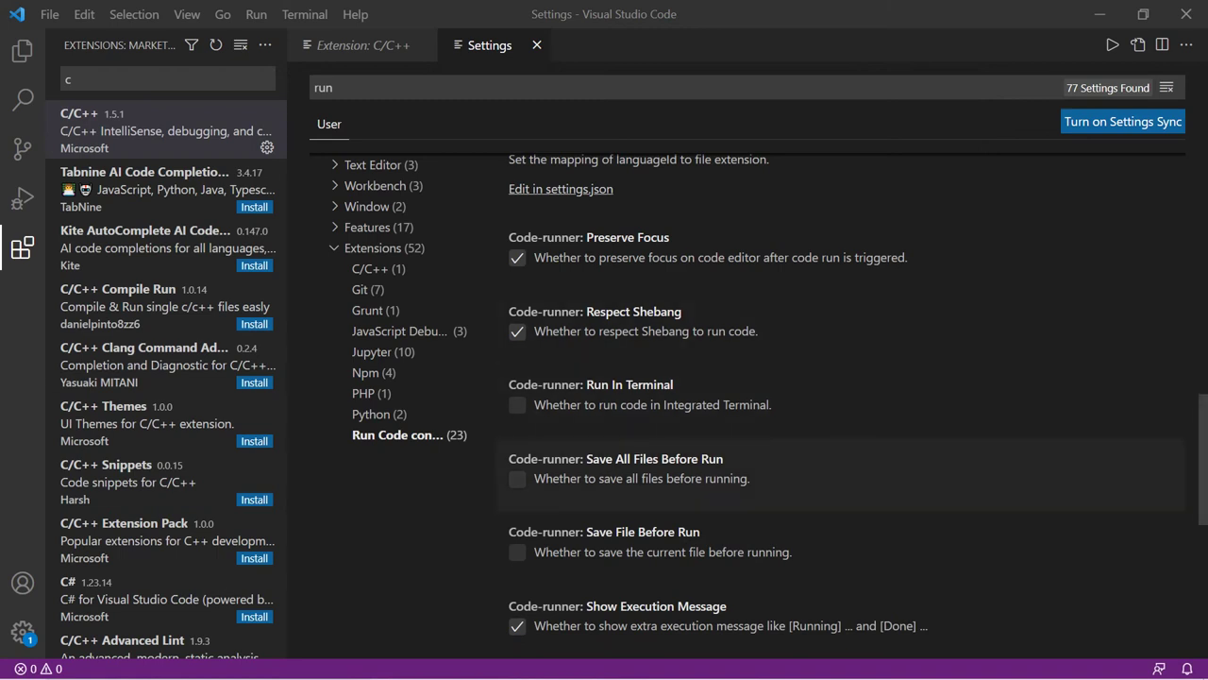
{"action": "left_click", "coordinate": [517, 405]}
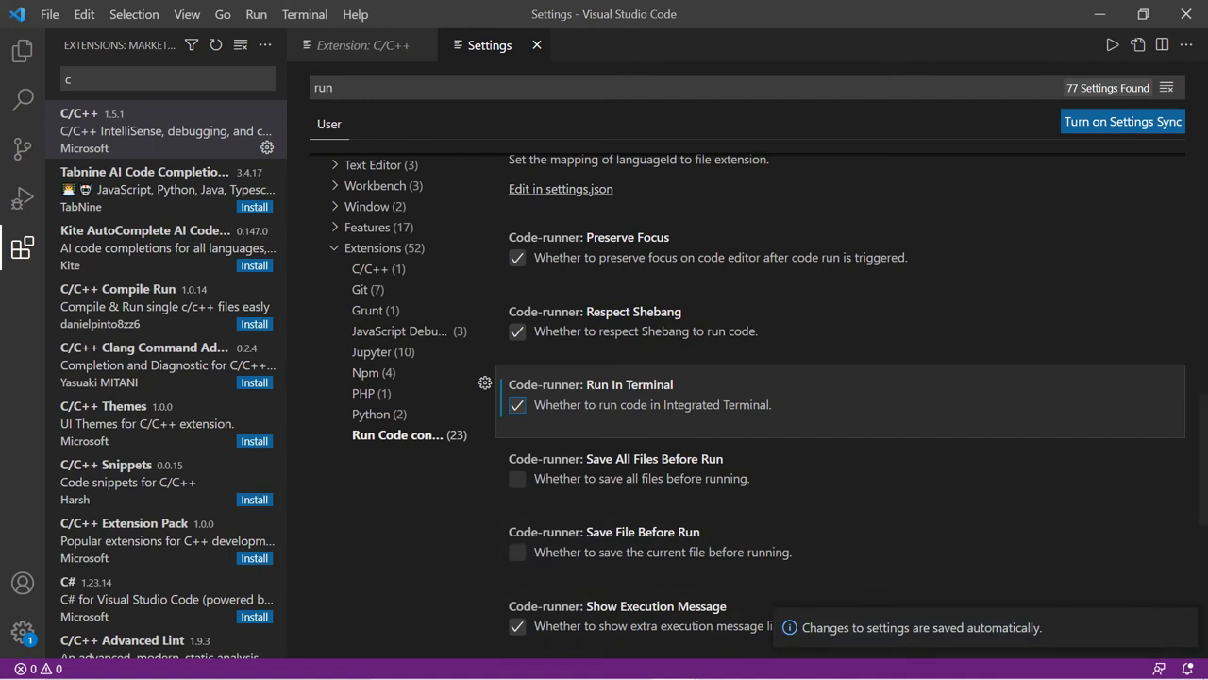
- Review the matching extension settings and the Run Code configuration options around Custom Command and Executor Map
{"action": "left_click", "coordinate": [377, 248]}
{"action": "left_click", "coordinate": [378, 247]}
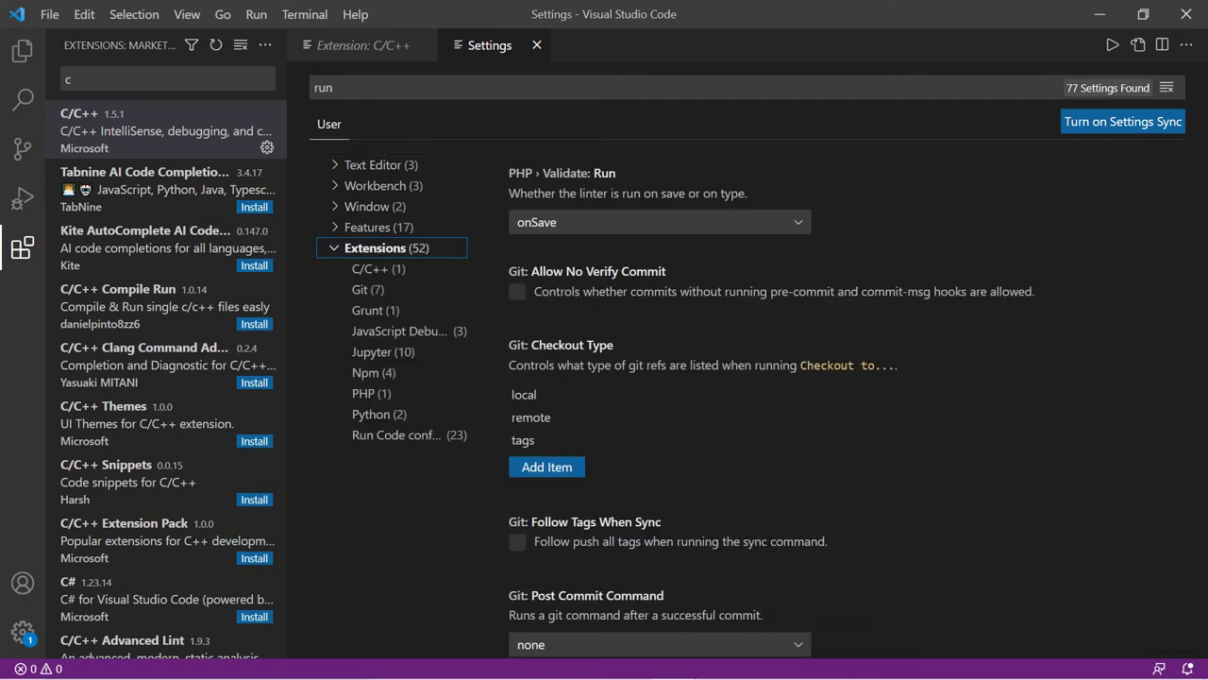
{"action": "left_click", "coordinate": [398, 434]}
{"action": "scroll", "coordinate": [745, 416], "scroll_direction": "down", "scroll_amount": 4}
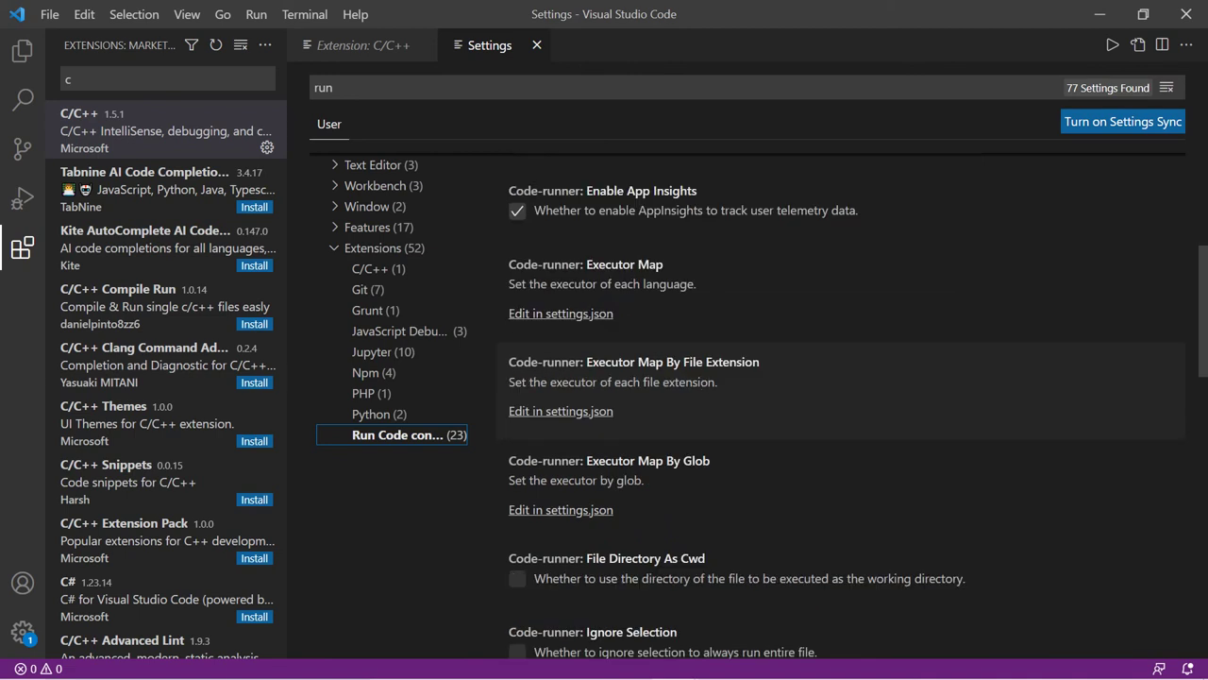
{"action": "scroll", "coordinate": [746, 415], "scroll_direction": "up", "scroll_amount": 2}
{"action": "scroll", "coordinate": [746, 377], "scroll_direction": "up", "scroll_amount": 1}
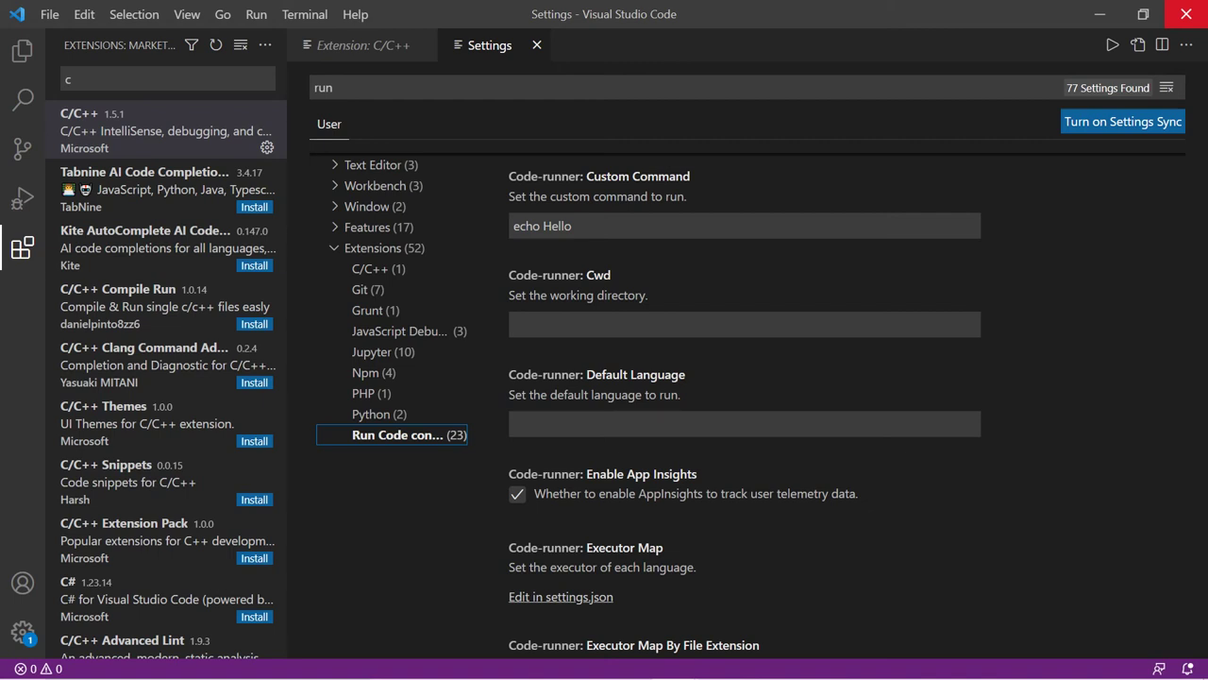
- Close Visual Studio Code and refresh the desktop
{"action": "left_click", "coordinate": [1186, 13]}
{"action": "right_click", "coordinate": [32, 210]}
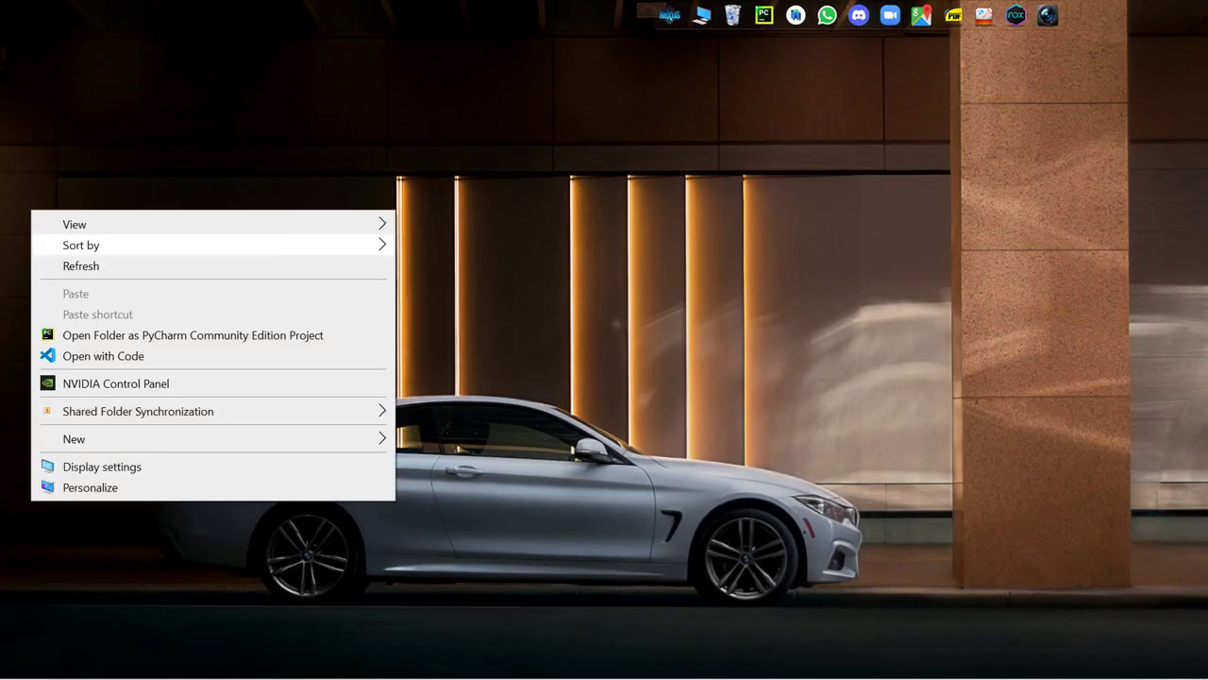
{"action": "left_click", "coordinate": [81, 265]}
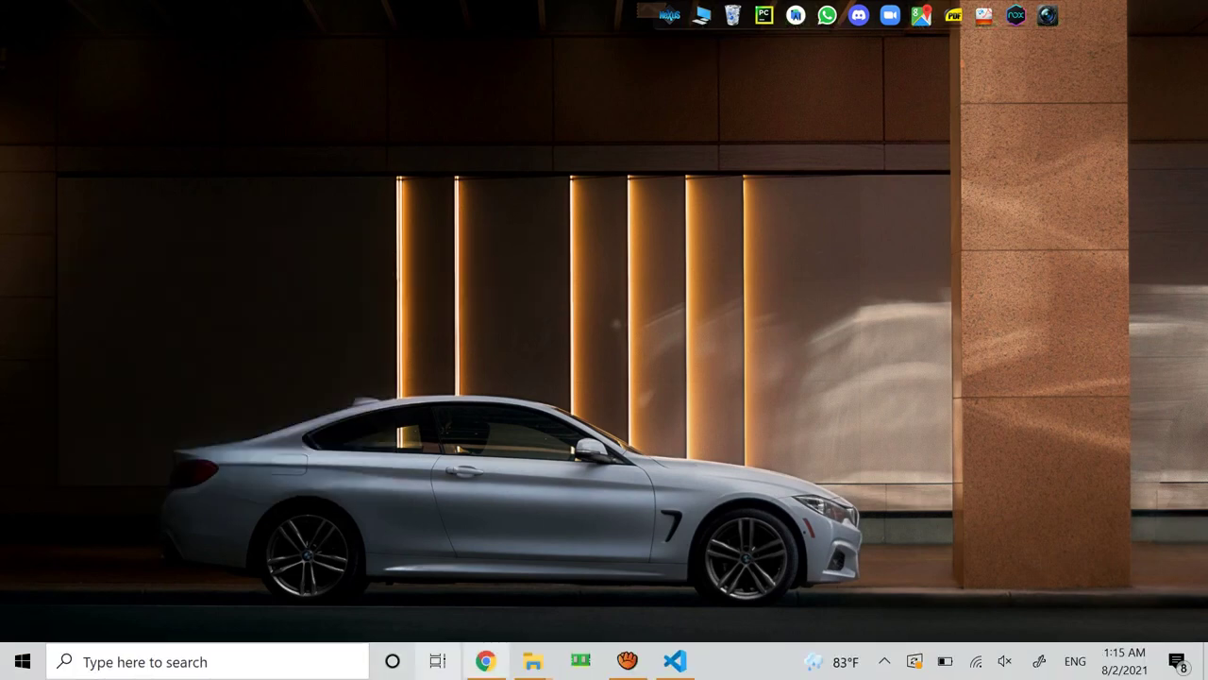
- Open a Command Prompt from This PC in File Explorer and launch Visual Studio Code with the command "code ."
{"action": "left_click", "coordinate": [702, 15]}
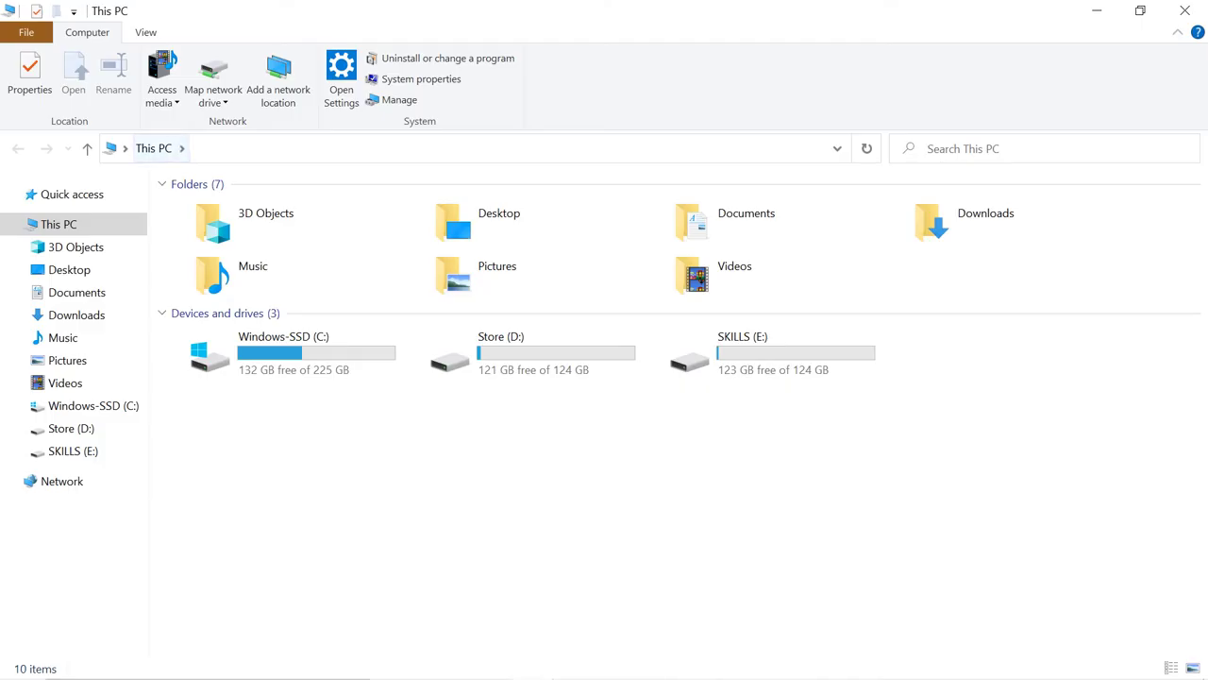
{"action": "left_click", "coordinate": [472, 148]}
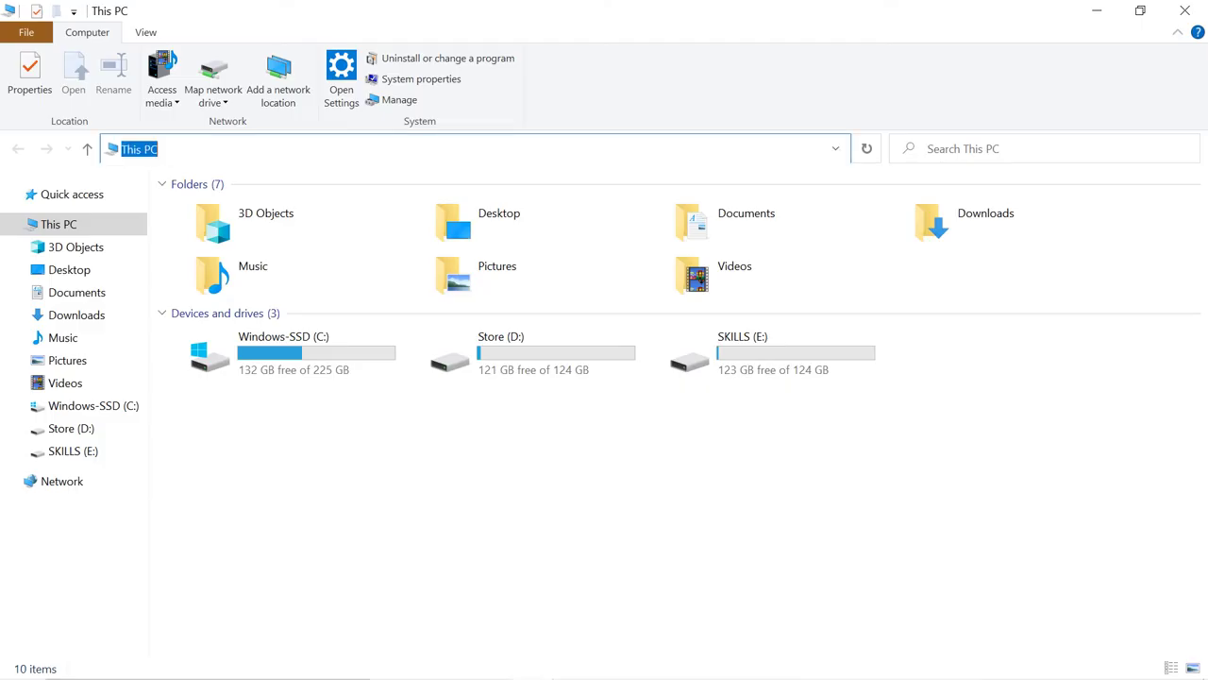
{"action": "key", "text": "BackSpace"}
{"action": "type", "text": "cmd"}
{"action": "key", "text": "Return"}
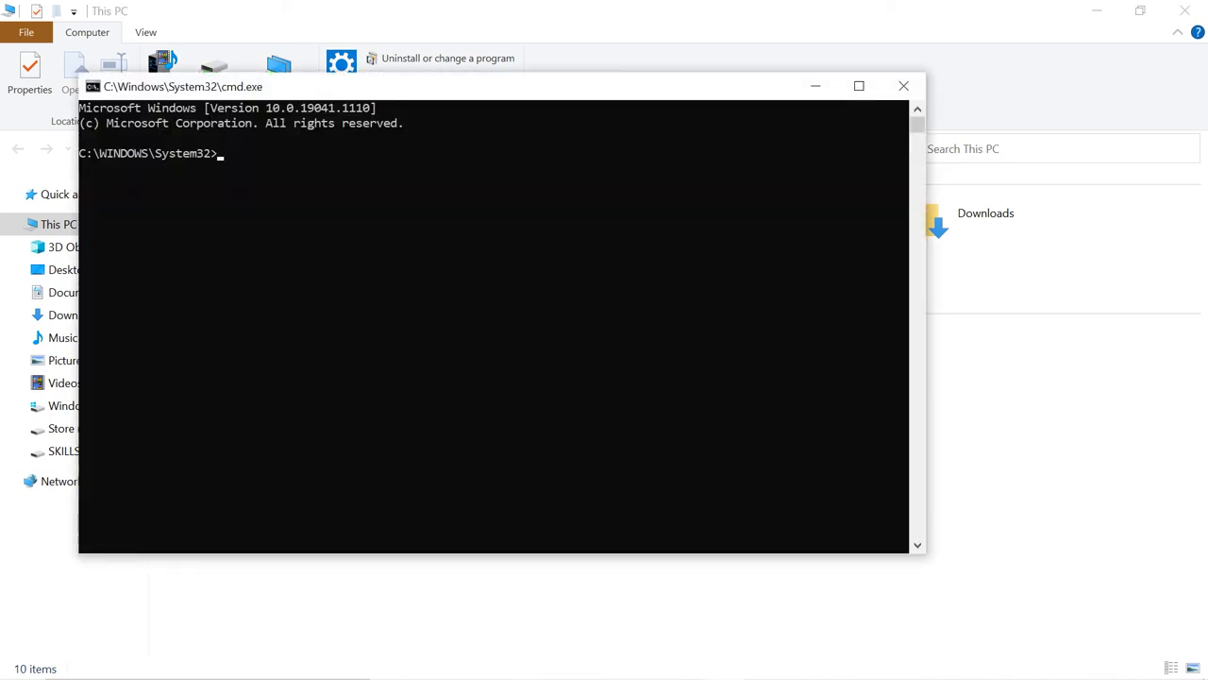
{"action": "type", "text": "code ."}
{"action": "key", "text": "Return"}
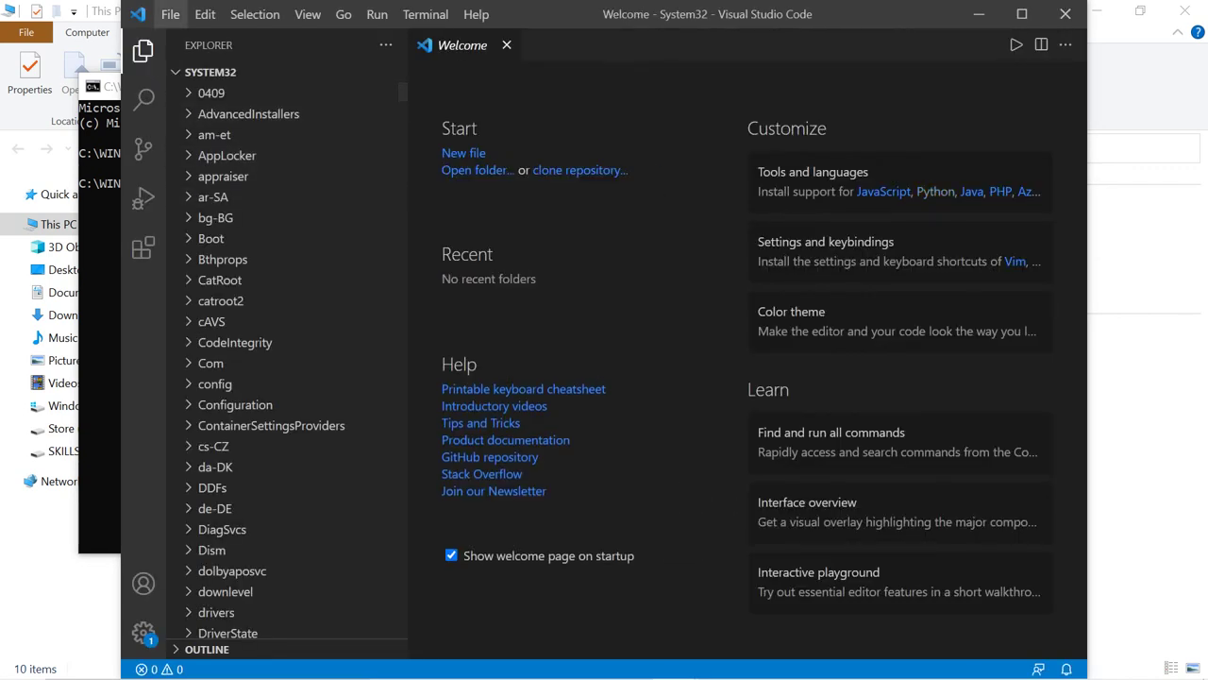
- Hide the Explorer side bar in the new Visual Studio Code window
{"action": "key", "text": "ctrl+b"}
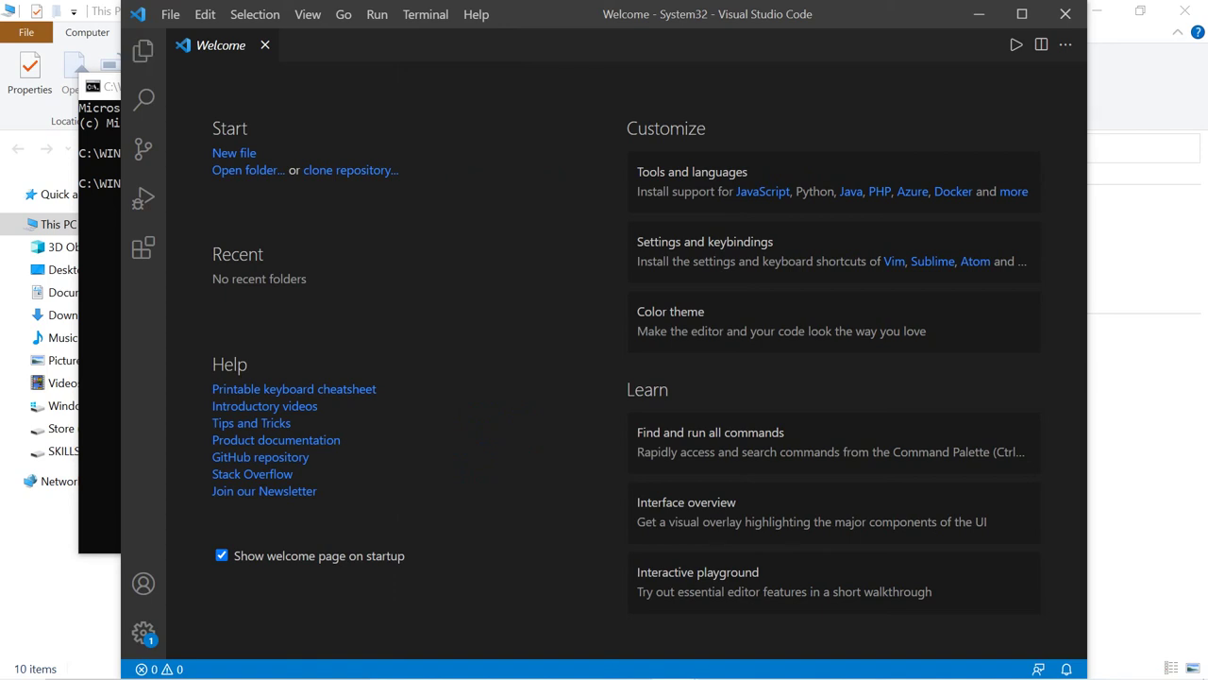
{"action": "left_click", "coordinate": [143, 50]}
{"action": "left_click", "coordinate": [143, 50]}
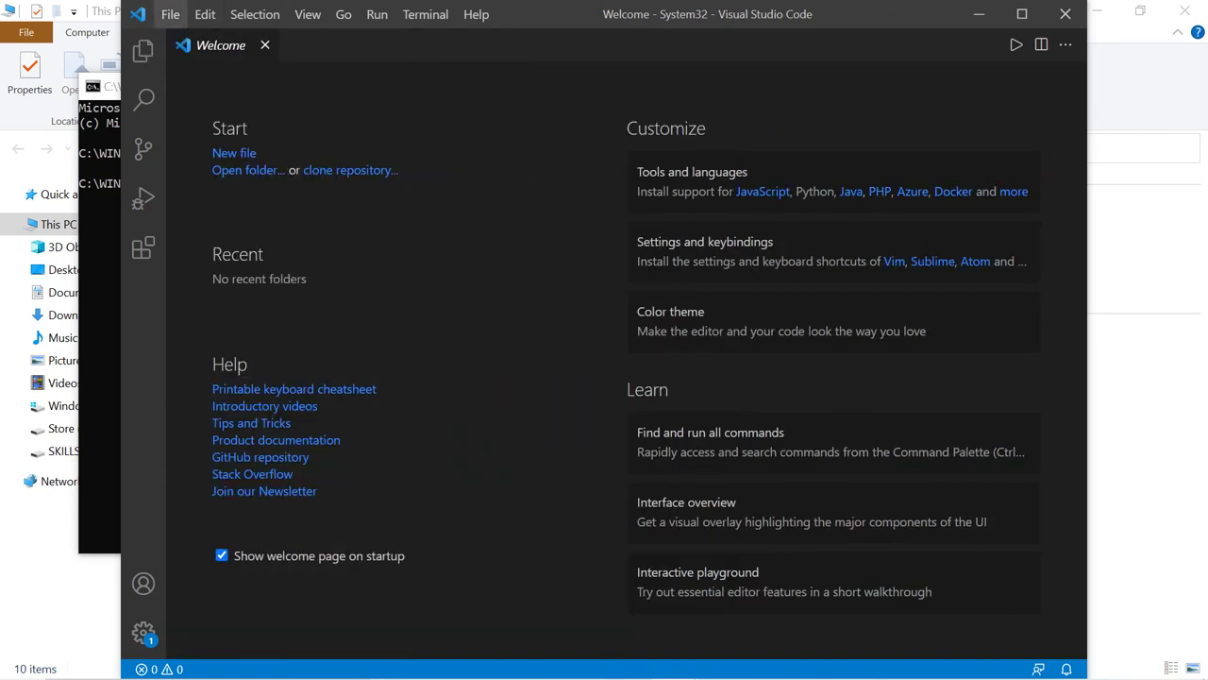
- Create a new untitled file and set its language mode to C
{"action": "left_click", "coordinate": [170, 15]}
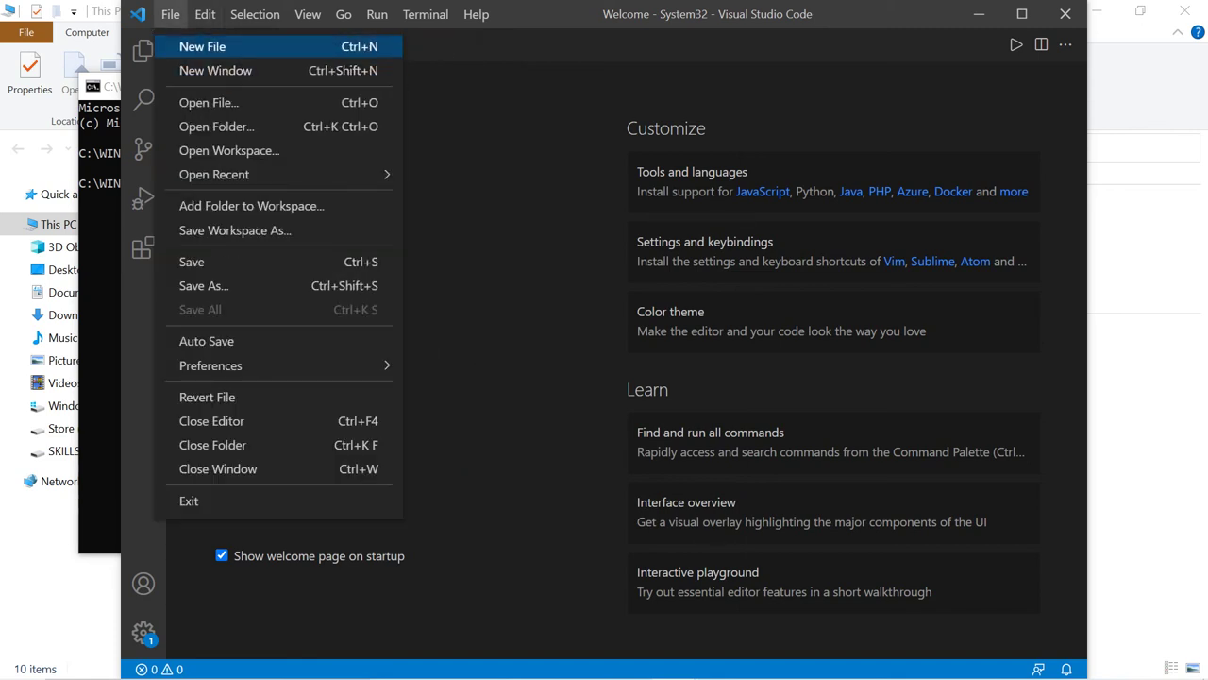
{"action": "left_click", "coordinate": [202, 47]}
{"action": "key", "text": "ctrl+k"}
{"action": "key", "text": "m"}
{"action": "key", "text": "Escape"}
{"action": "key", "text": "ctrl+k"}
{"action": "key", "text": "m"}
{"action": "key", "text": "Down"}
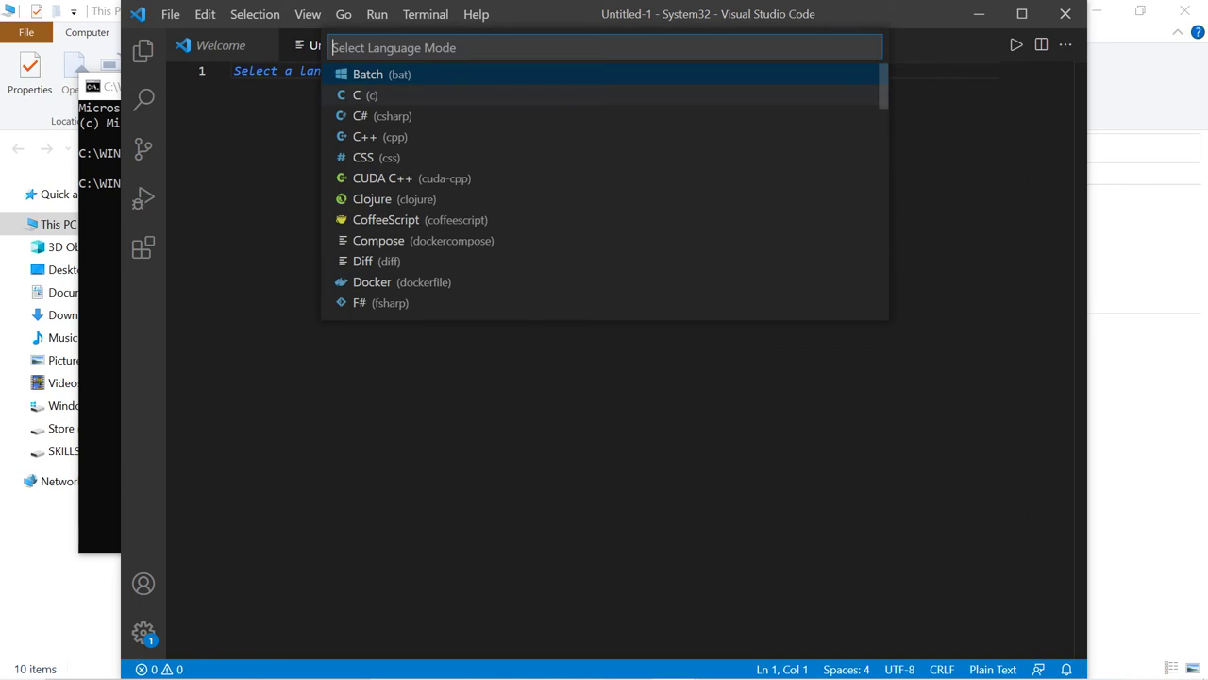
{"action": "key", "text": "Return"}
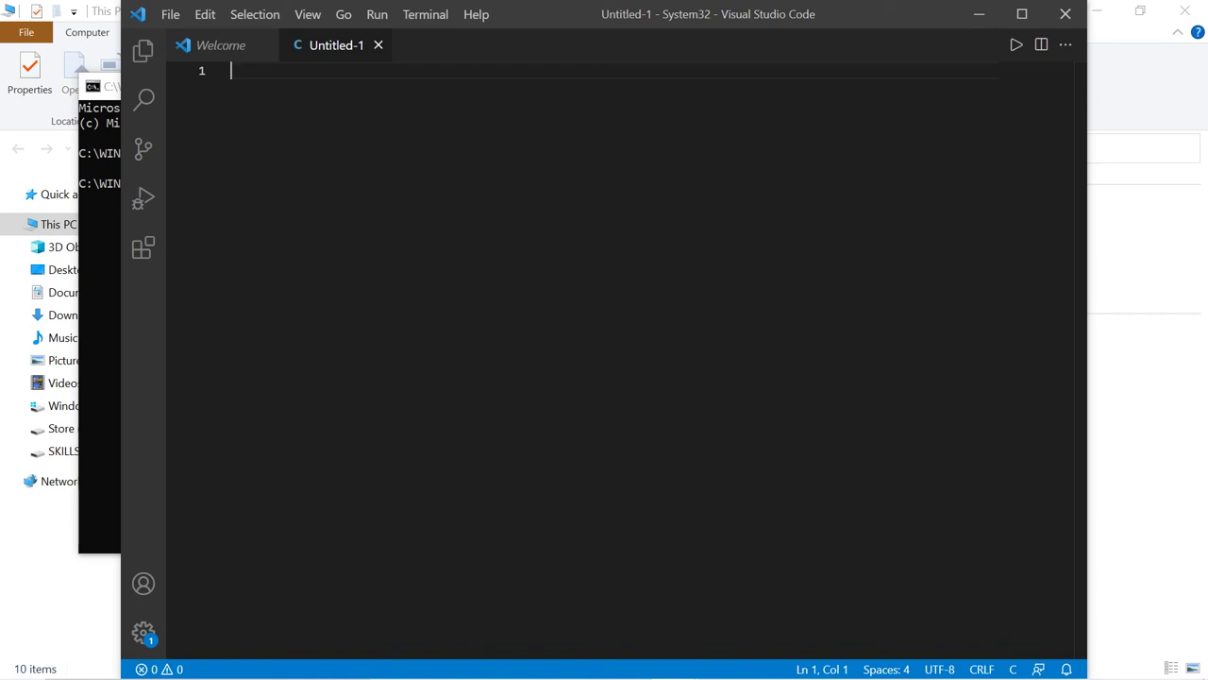
- Switch to Chrome and search Google in a new tab for "wap to add two numbers"
{"action": "left_click", "coordinate": [486, 661]}
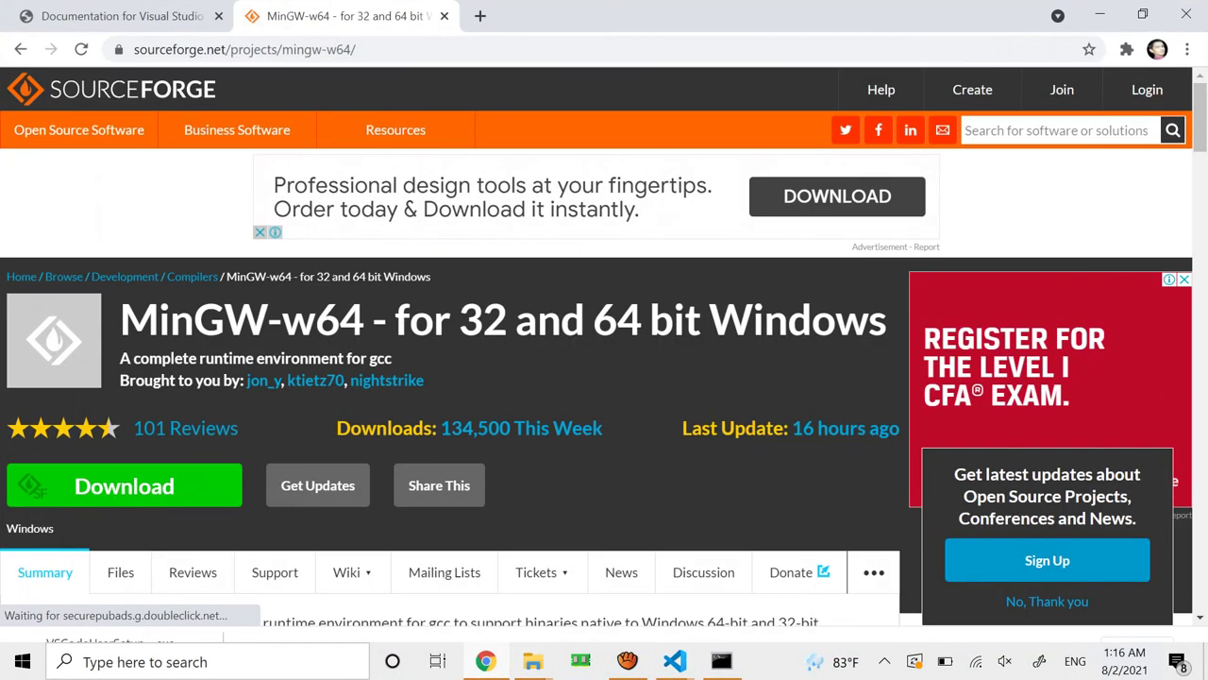
{"action": "key", "text": "ctrl+t"}
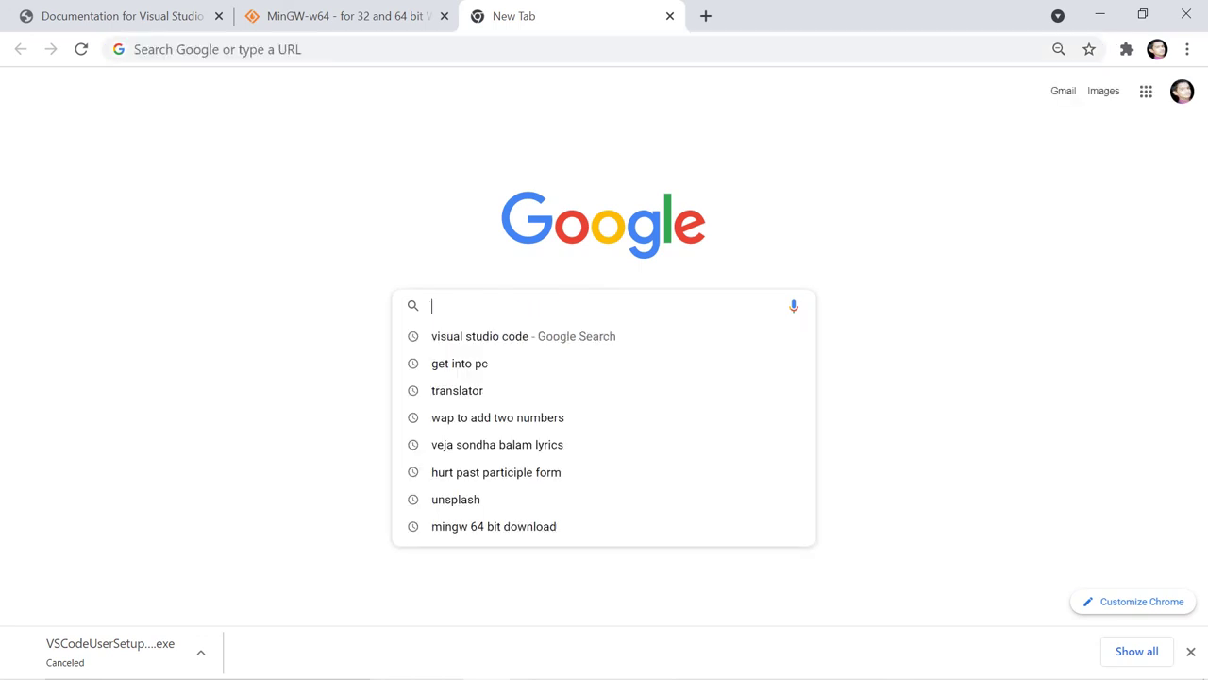
{"action": "type", "text": "wap to"}
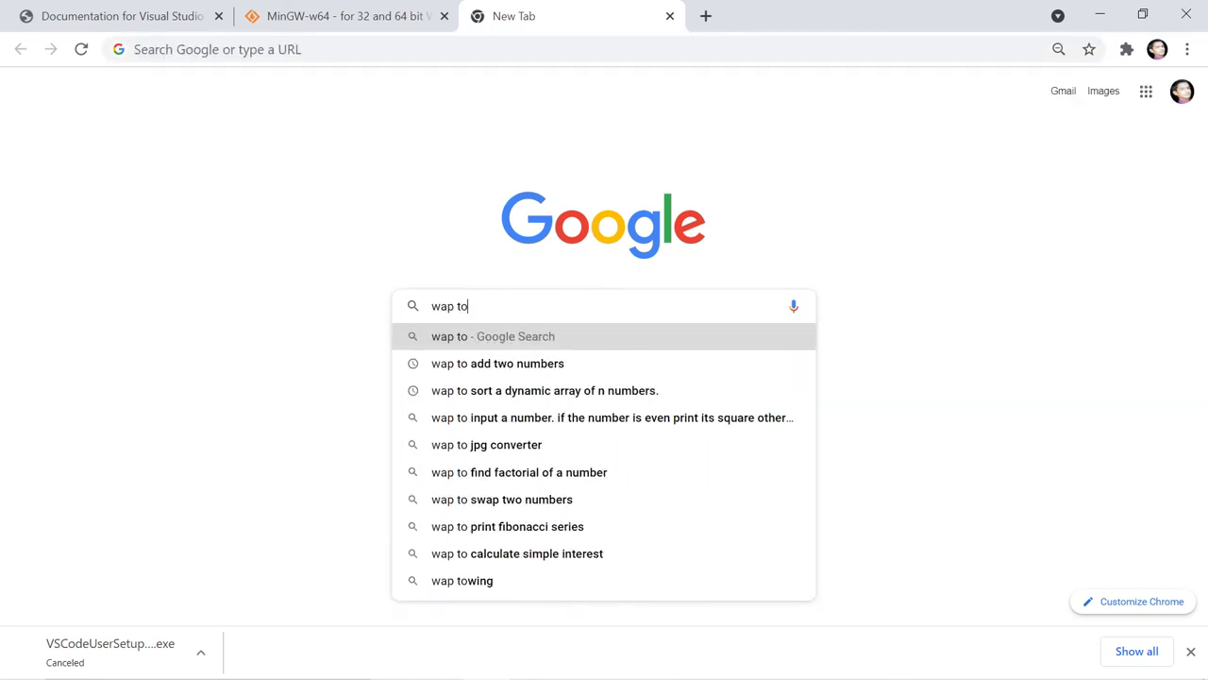
{"action": "key", "text": "Down"}
{"action": "key", "text": "Return"}
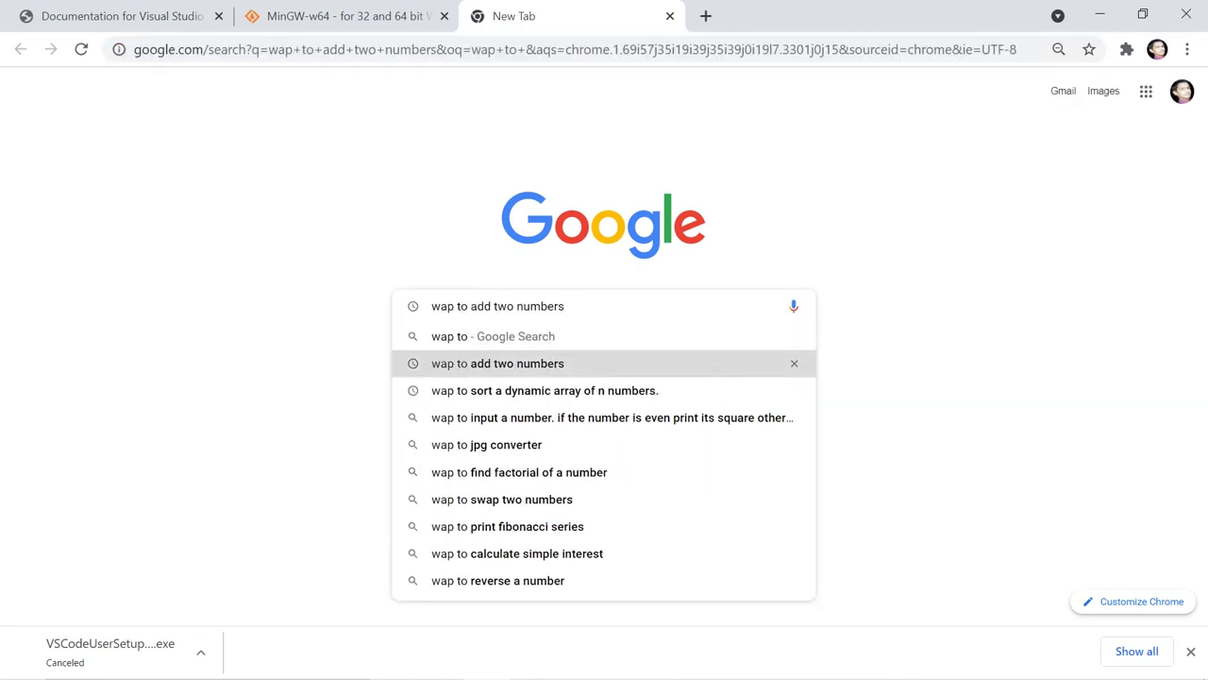
- Refine the Google search to "wap to add two numbers in c" and open Programiz's "C Program to Add Two Integers" result
{"action": "left_click", "coordinate": [272, 104]}
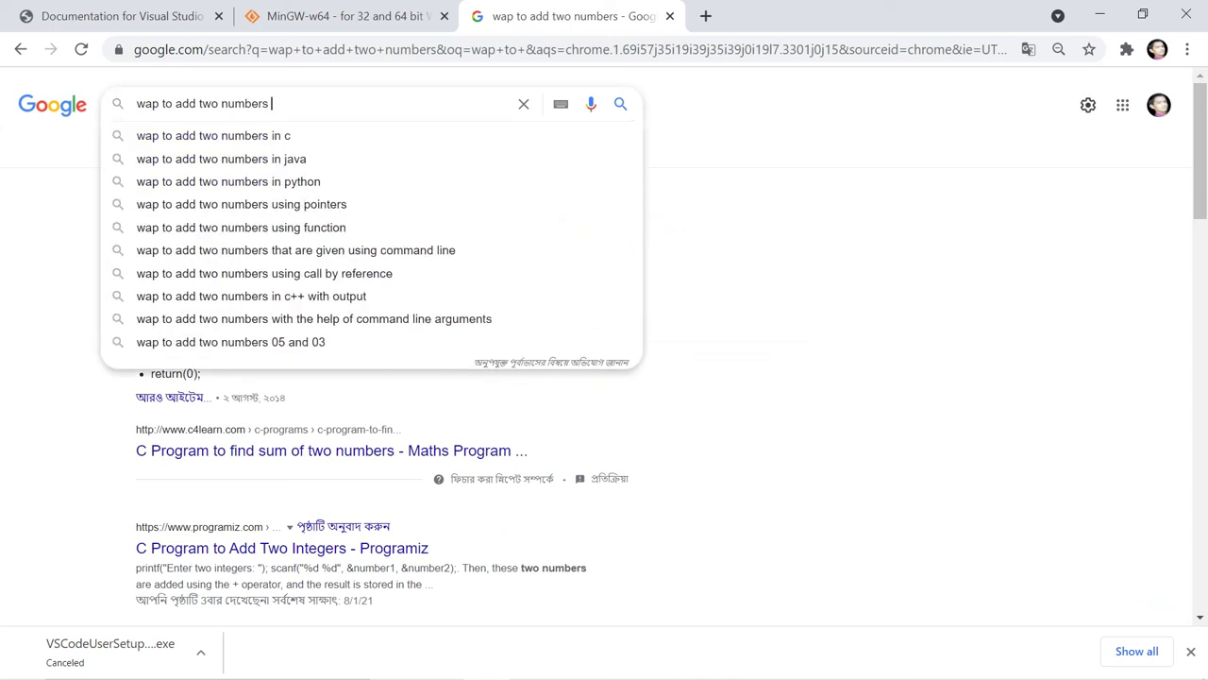
{"action": "key", "text": "Down"}
{"action": "key", "text": "Return"}
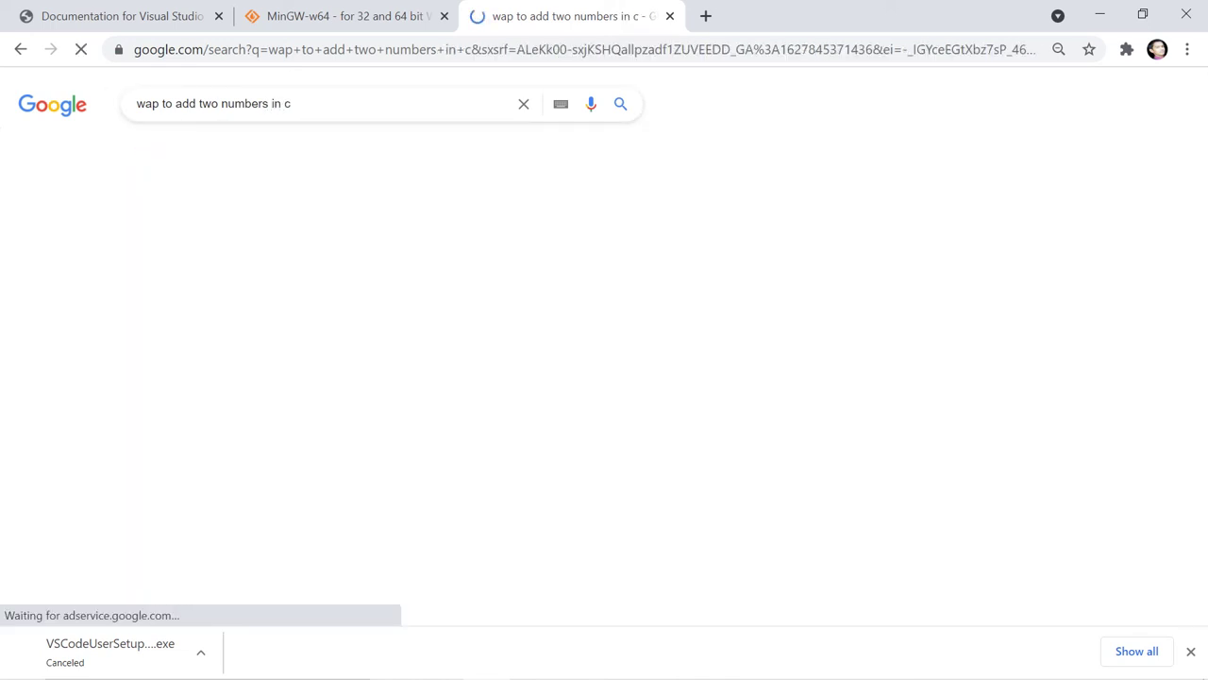
{"action": "left_click", "coordinate": [281, 233]}
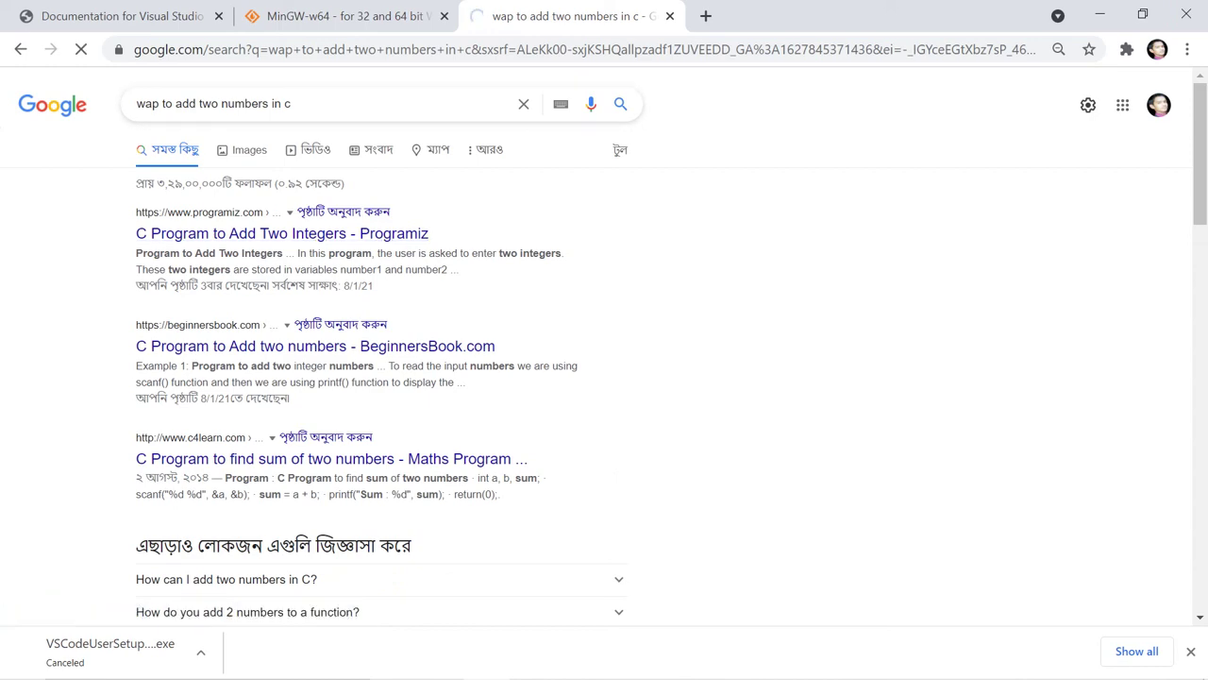
- Copy the full "Program to Add Two Integers" code and paste it into the empty C file Untitled-1 in Visual Studio Code
{"action": "scroll", "coordinate": [604, 378], "scroll_direction": "down", "scroll_amount": 3}
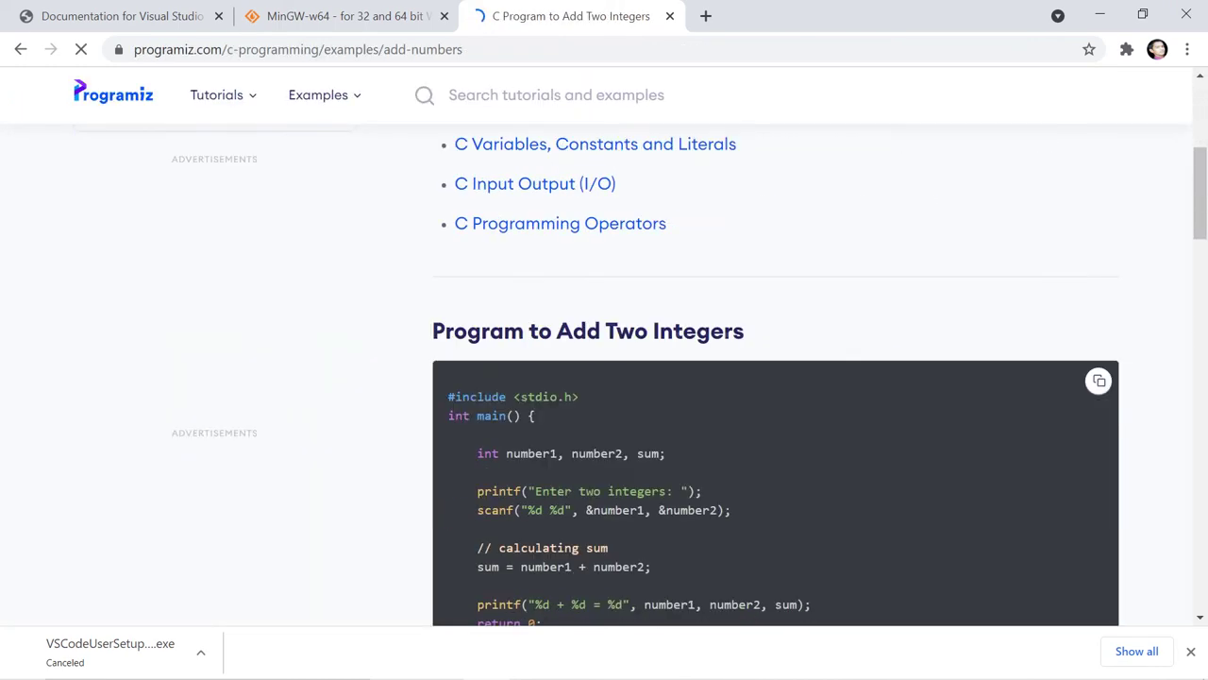
{"action": "scroll", "coordinate": [604, 378], "scroll_direction": "down", "scroll_amount": 3}
{"action": "scroll", "coordinate": [604, 378], "scroll_direction": "up", "scroll_amount": 1}
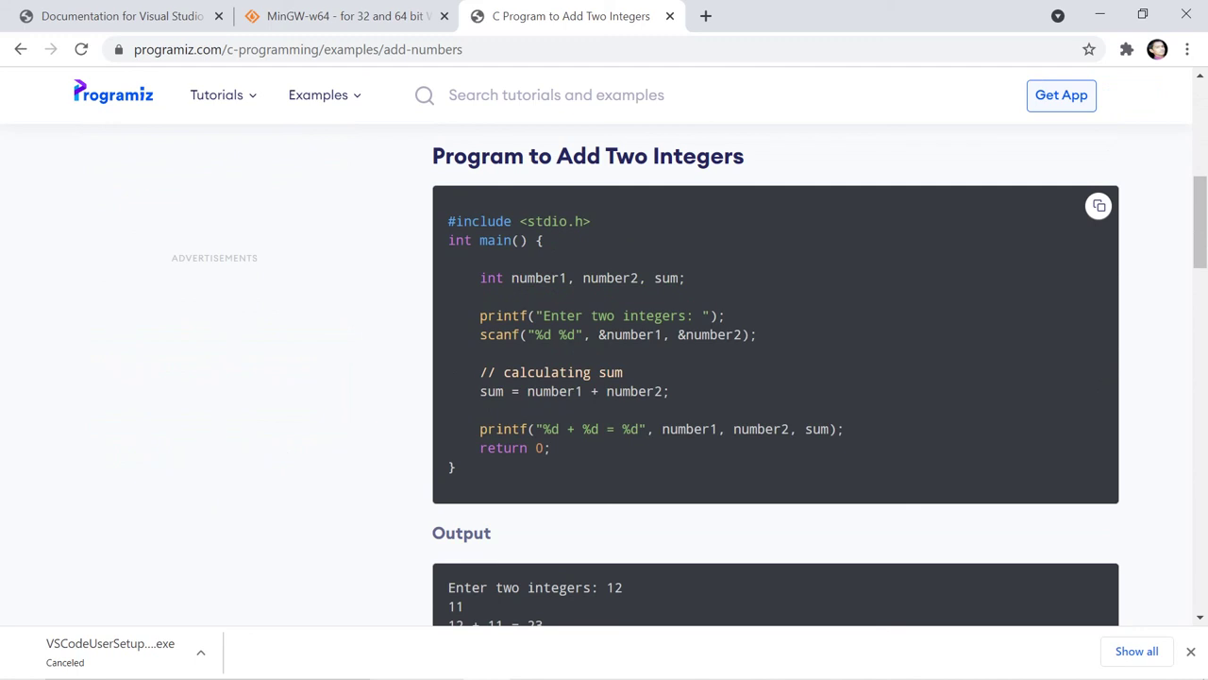
{"action": "left_click_drag", "start_coordinate": [457, 472], "coordinate": [447, 217]}
{"action": "right_click", "coordinate": [449, 212]}
{"action": "left_click", "coordinate": [484, 228]}
{"action": "key", "text": "alt+Tab"}
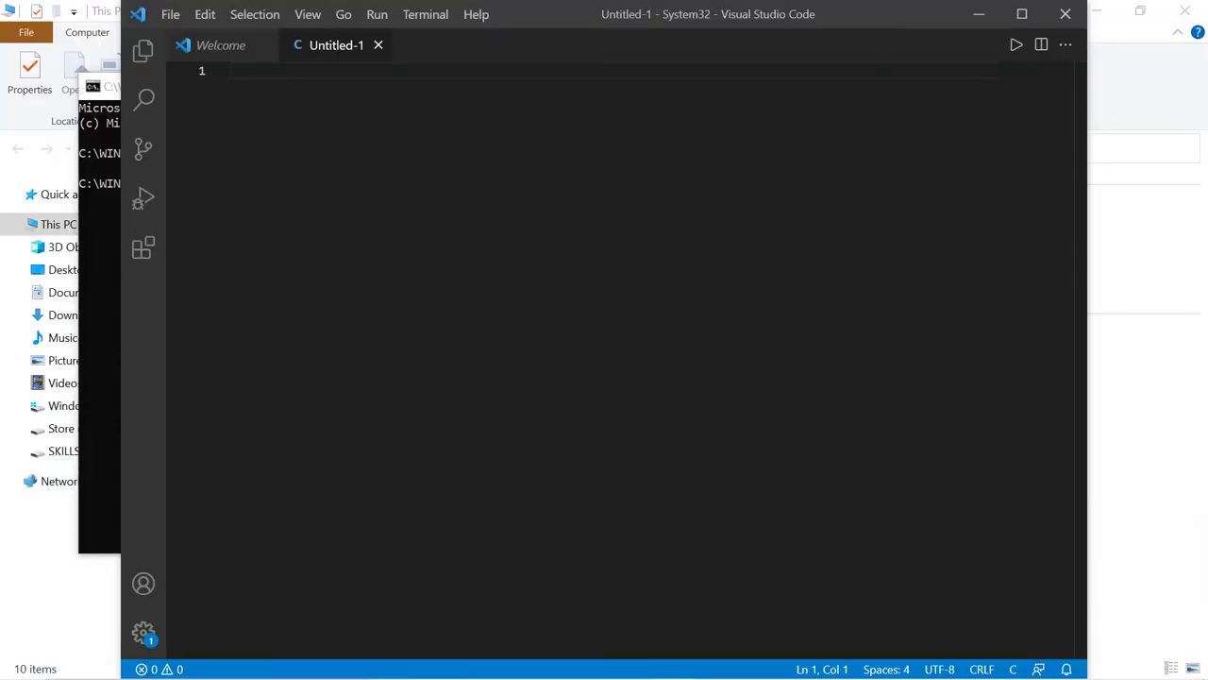
{"action": "key", "text": "ctrl+v"}
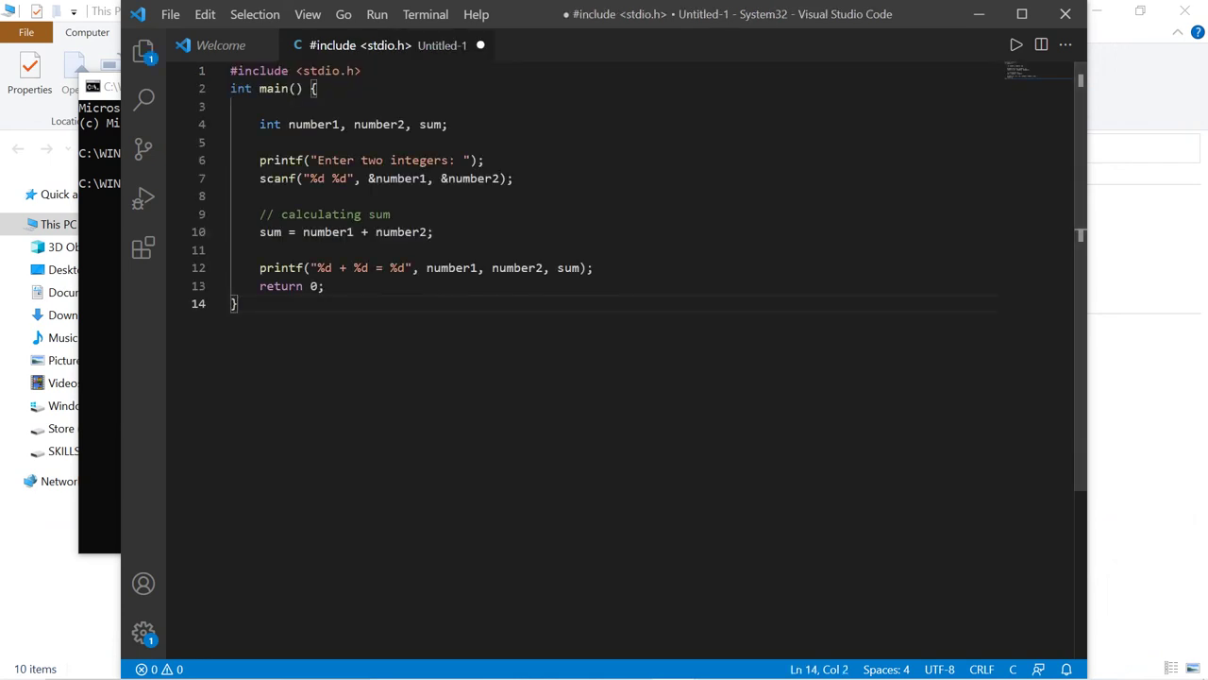